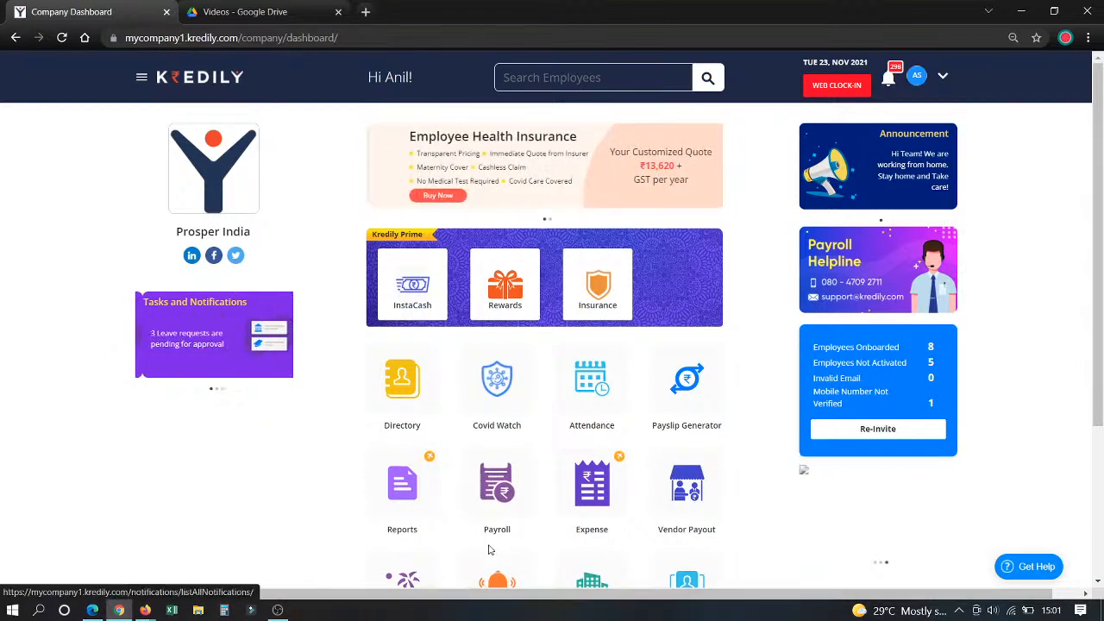
# Step: Open the advanced payroll settings and dismiss the chat notification that covers the page
pyautogui.click(485, 490)
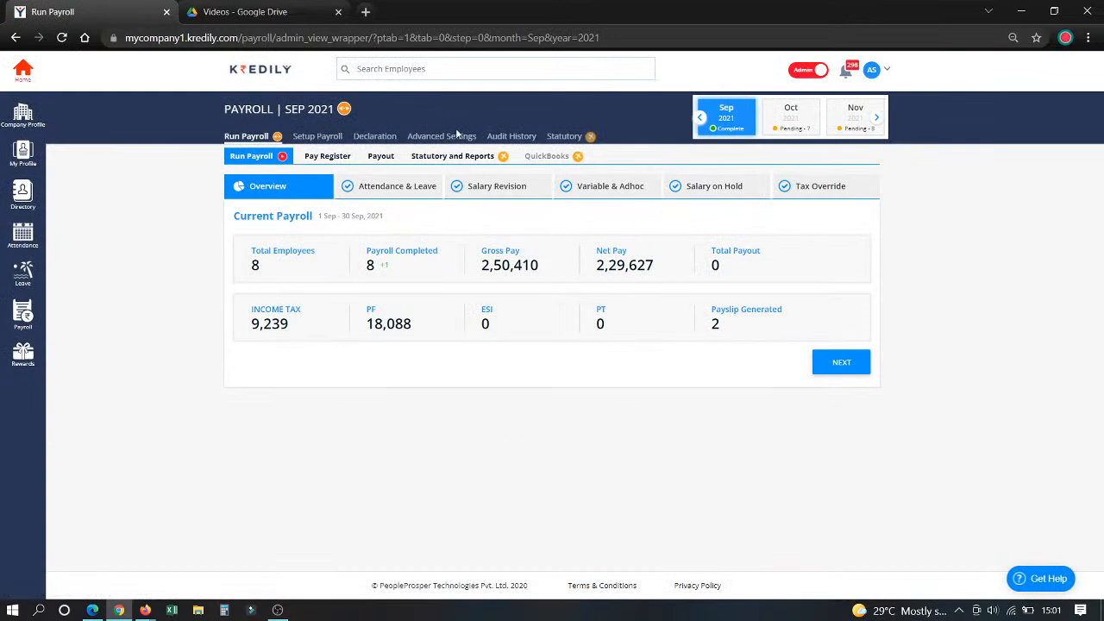
pyautogui.click(456, 140)
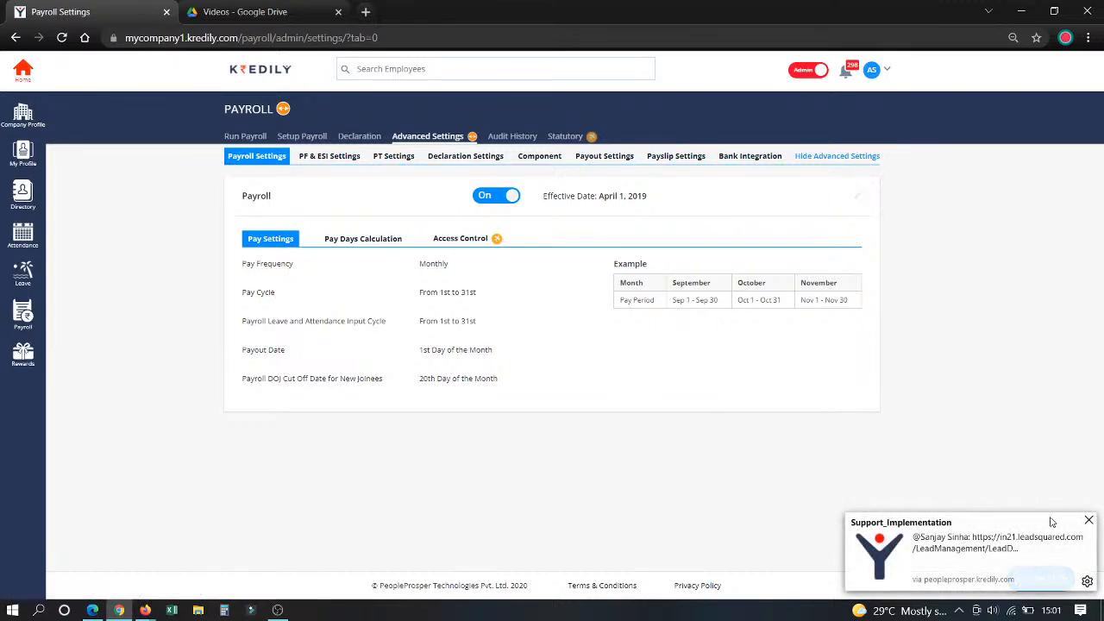
pyautogui.click(1088, 520)
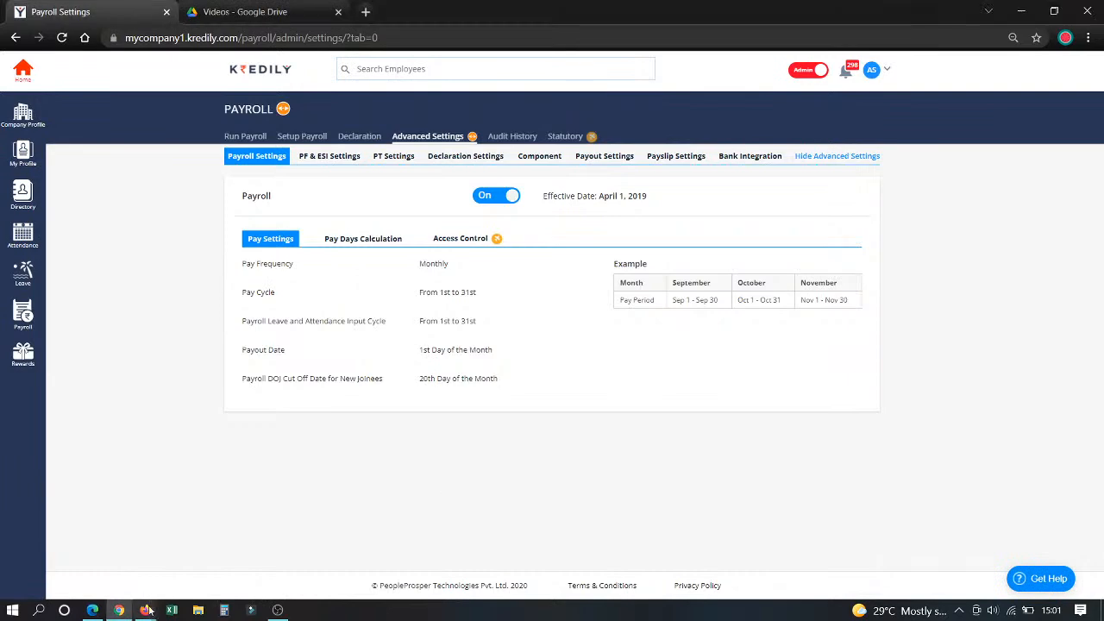
pyautogui.moveTo(145, 609)
pyautogui.click(241, 558)
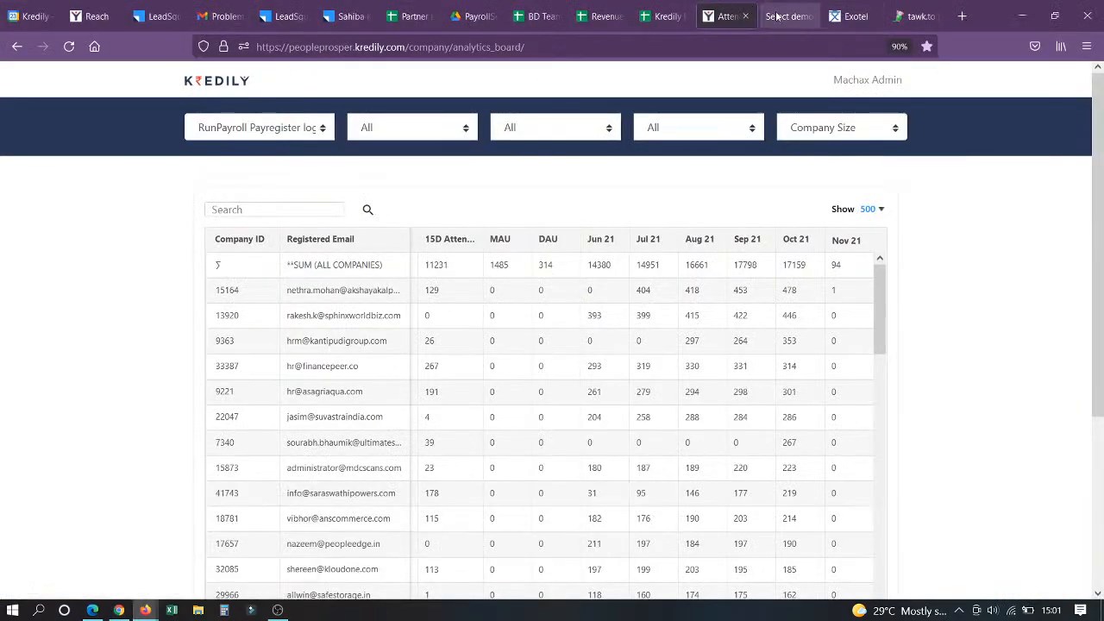
pyautogui.click(84, 15)
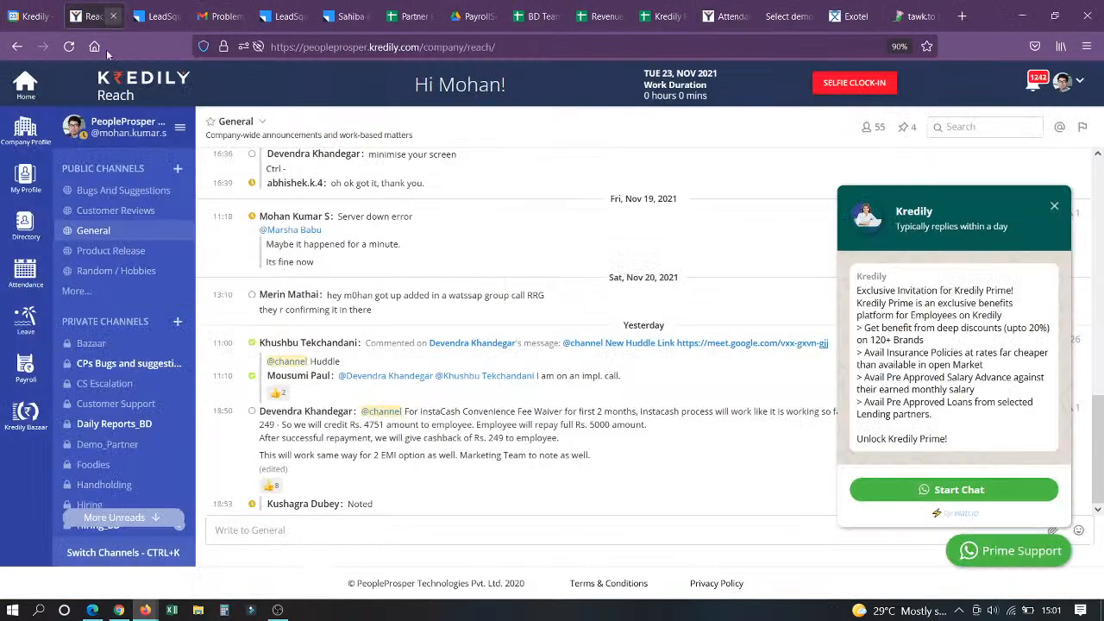
pyautogui.click(155, 16)
pyautogui.click(120, 609)
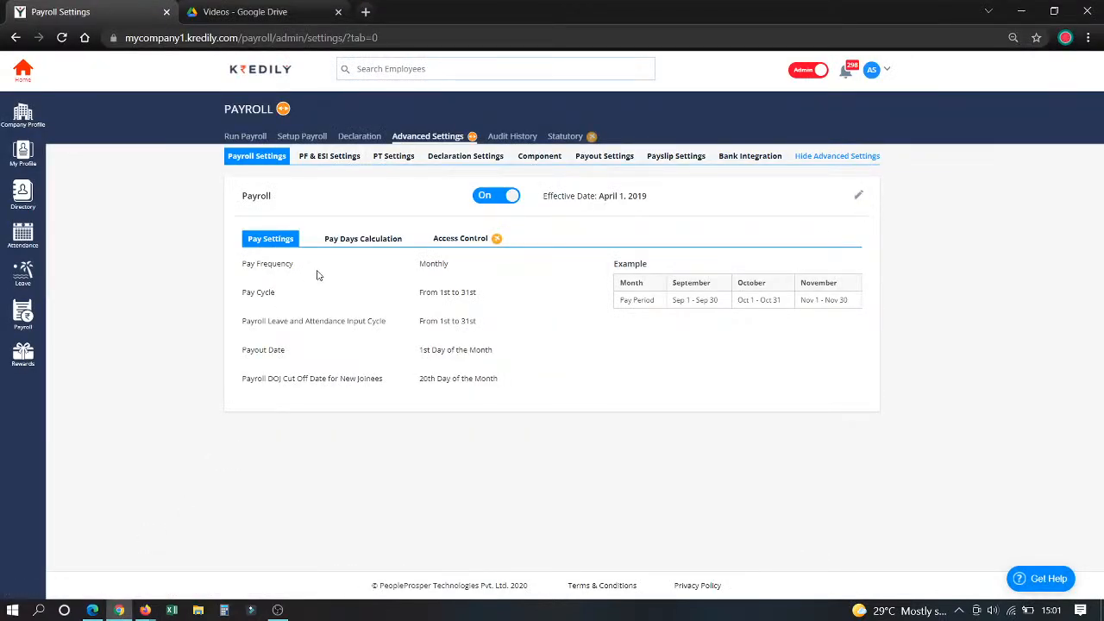
# Step: Make the payroll settings editable and review the pay settings, pay days calculation and access control options
pyautogui.moveTo(420, 268); pyautogui.dragTo(473, 269)
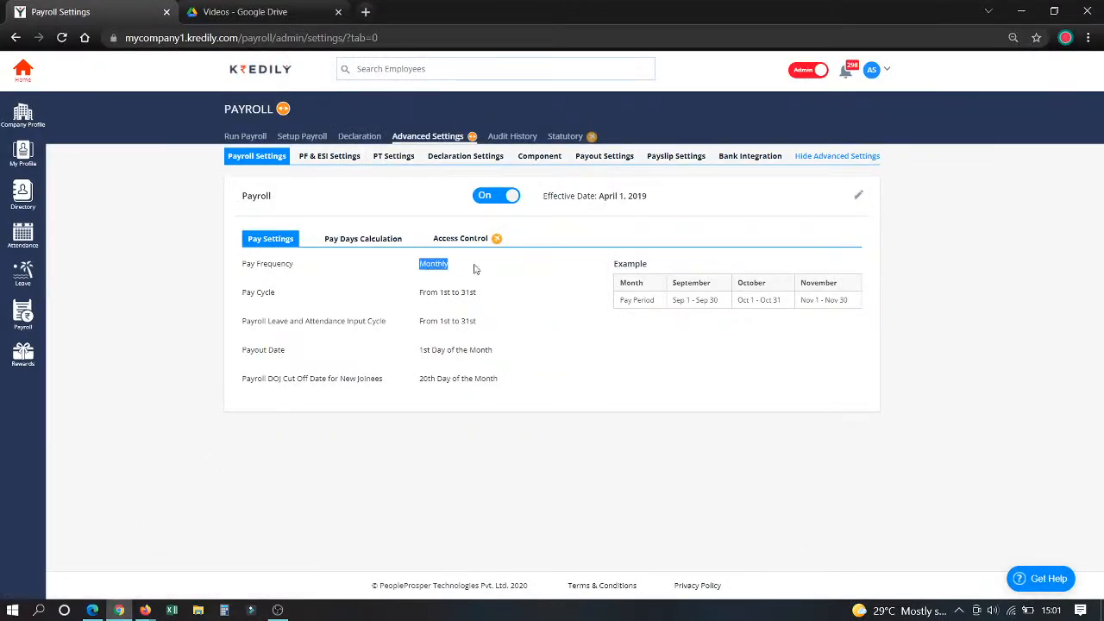
pyautogui.click(859, 200)
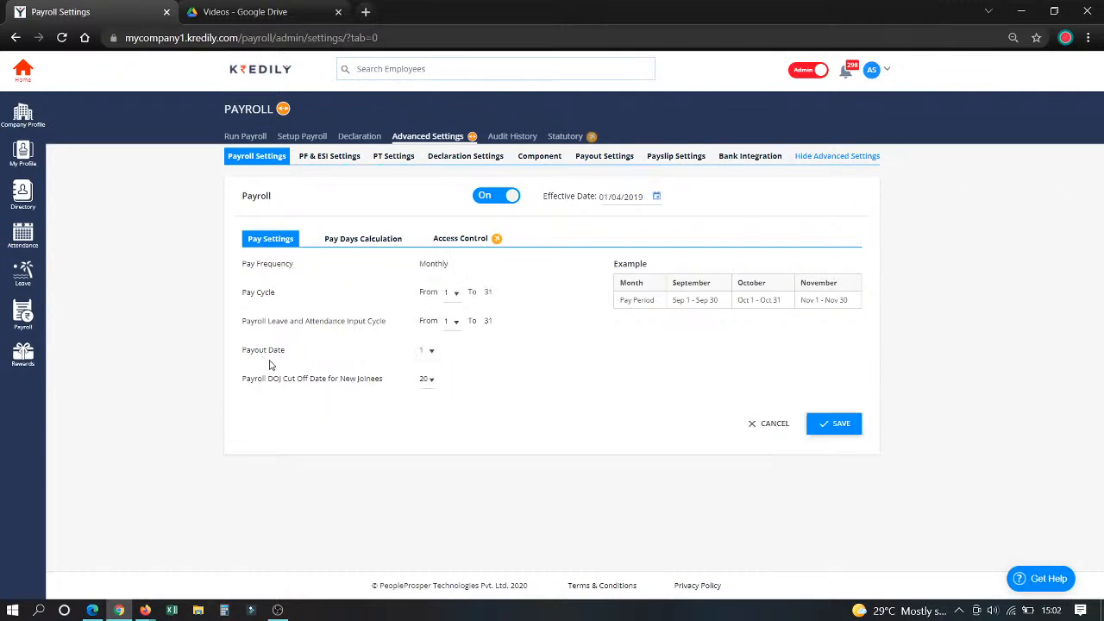
pyautogui.click(362, 242)
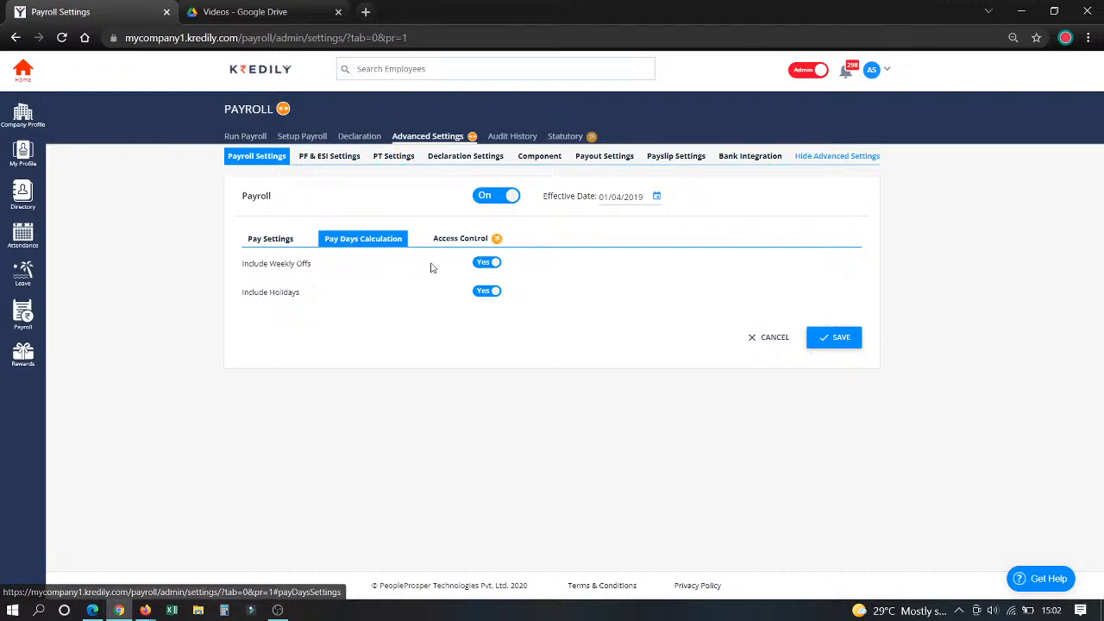
pyautogui.click(451, 241)
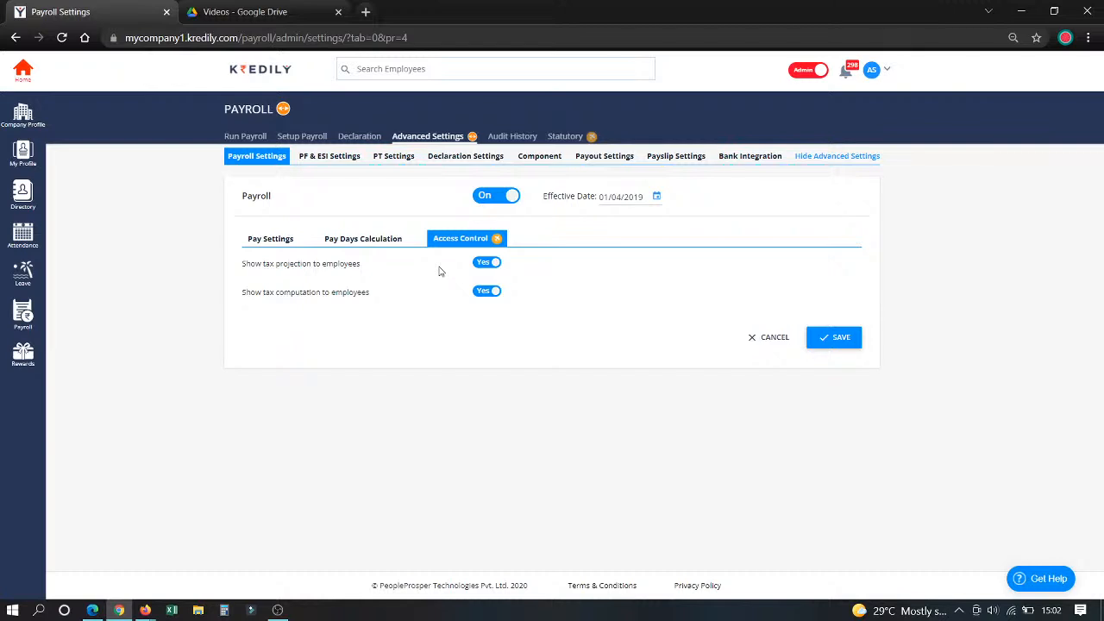
# Step: Review the employee PF contribution formula options in the provident fund settings and save the settings
pyautogui.click(326, 165)
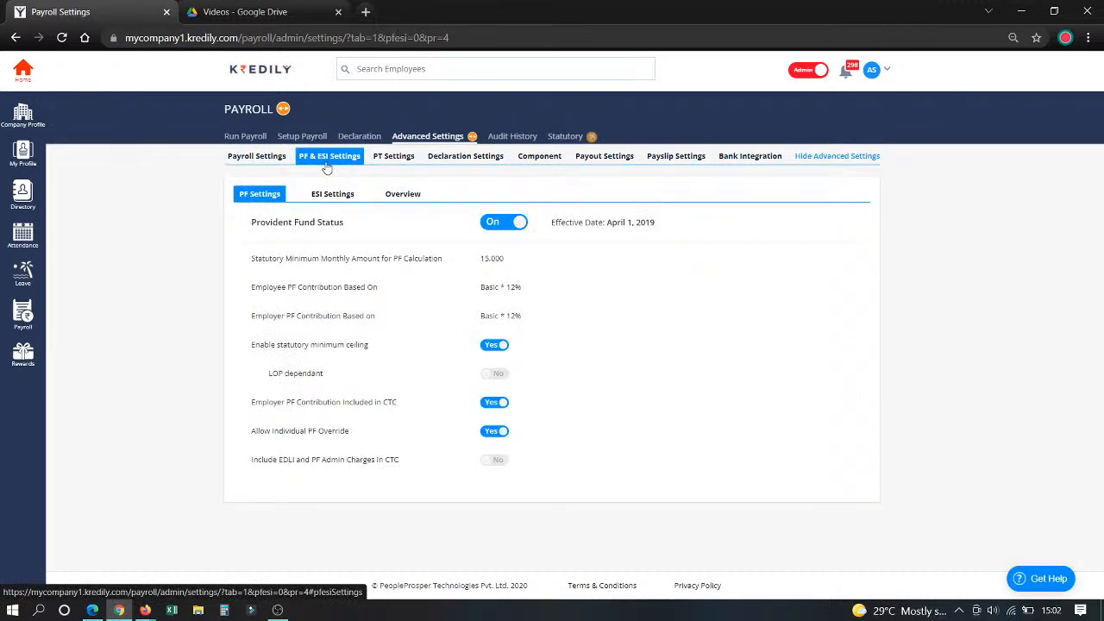
pyautogui.click(849, 223)
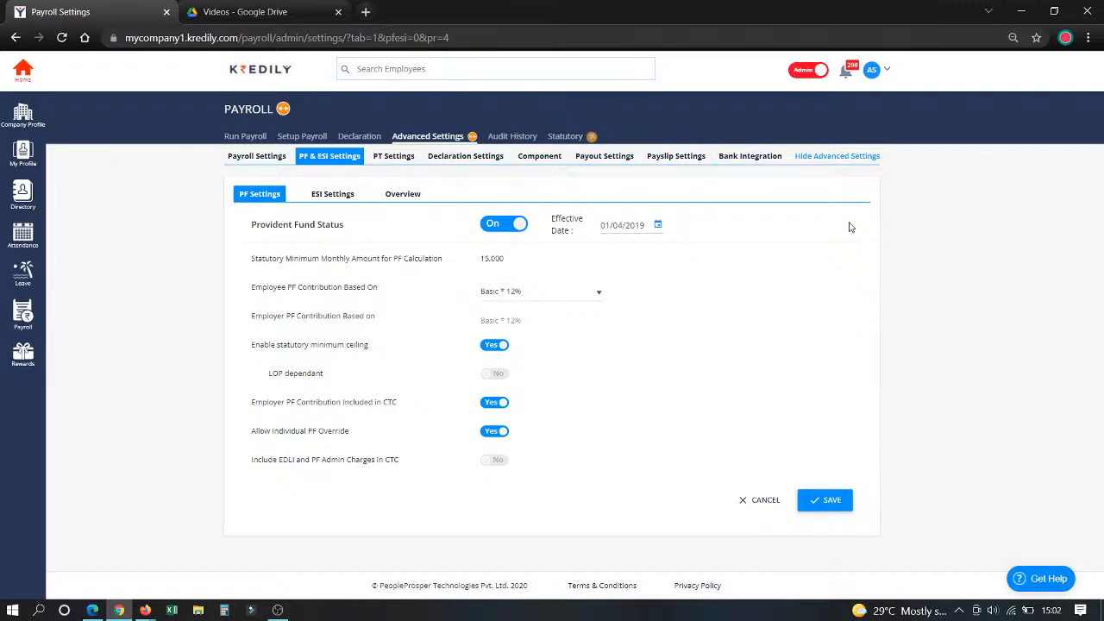
pyautogui.click(546, 294)
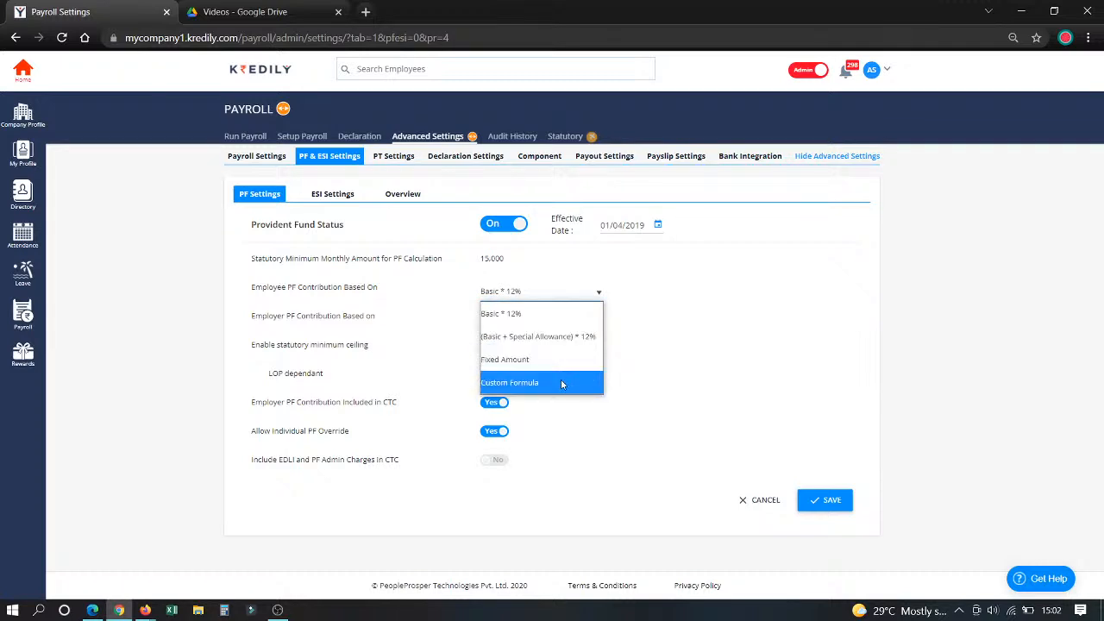
pyautogui.click(707, 377)
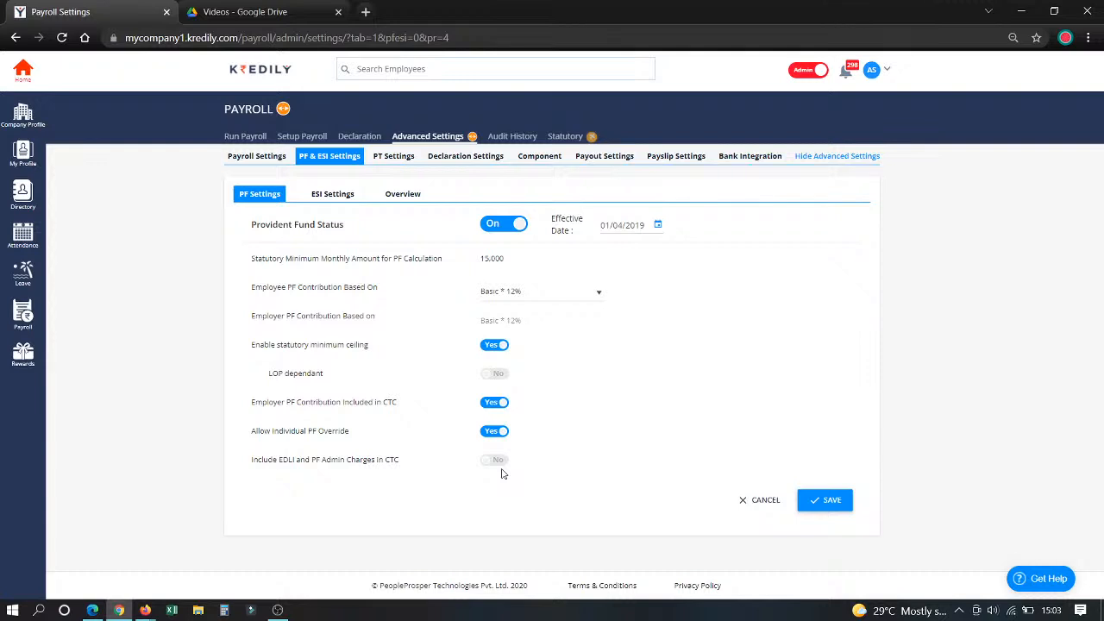
pyautogui.click(804, 503)
pyautogui.click(549, 376)
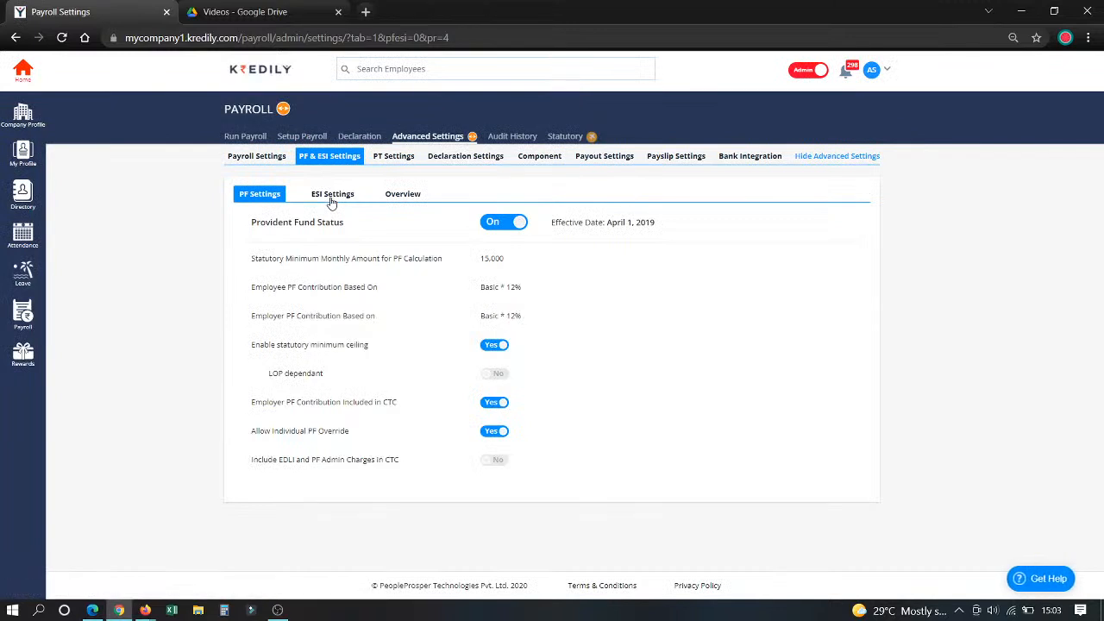
# Step: Examine the ESI settings and the employee PF and ESI overview, including the first employee's individual settings and the import options
pyautogui.click(331, 198)
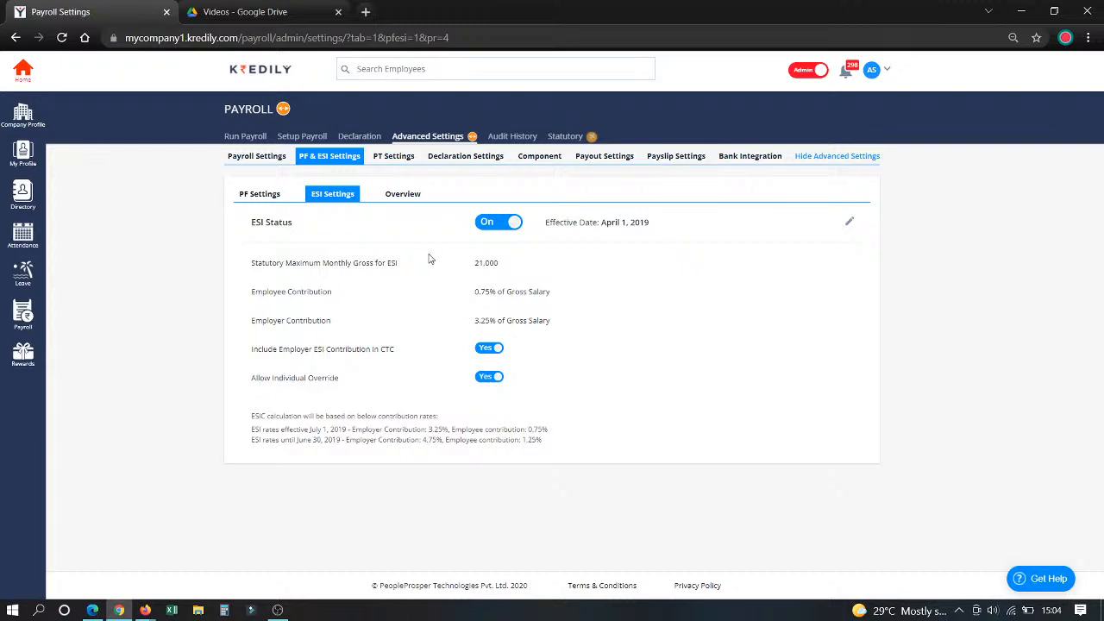
pyautogui.click(405, 195)
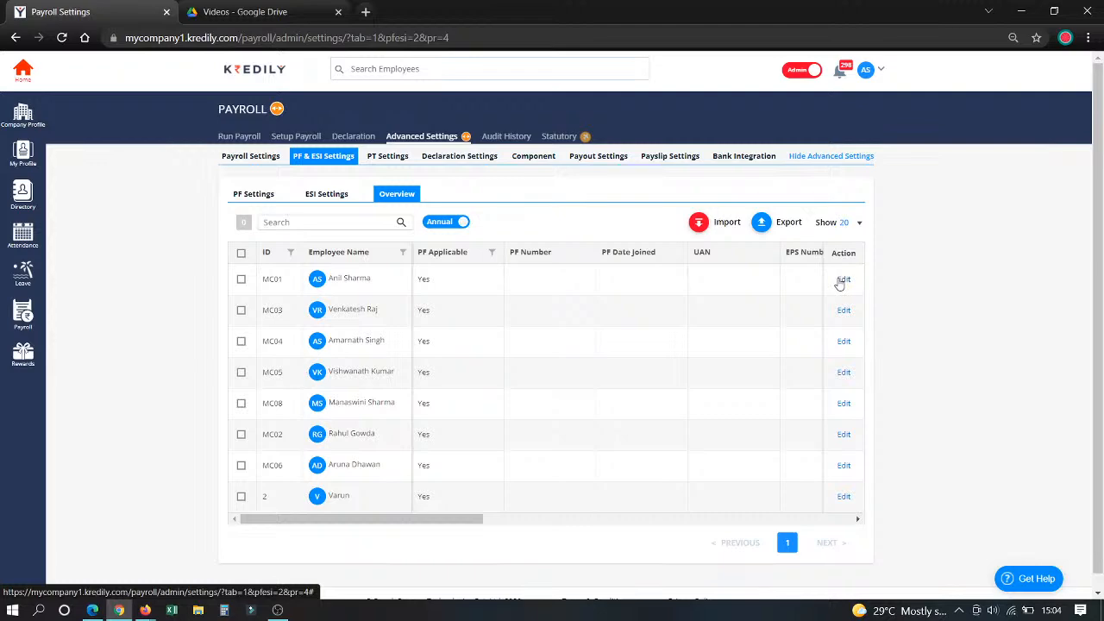
pyautogui.click(841, 280)
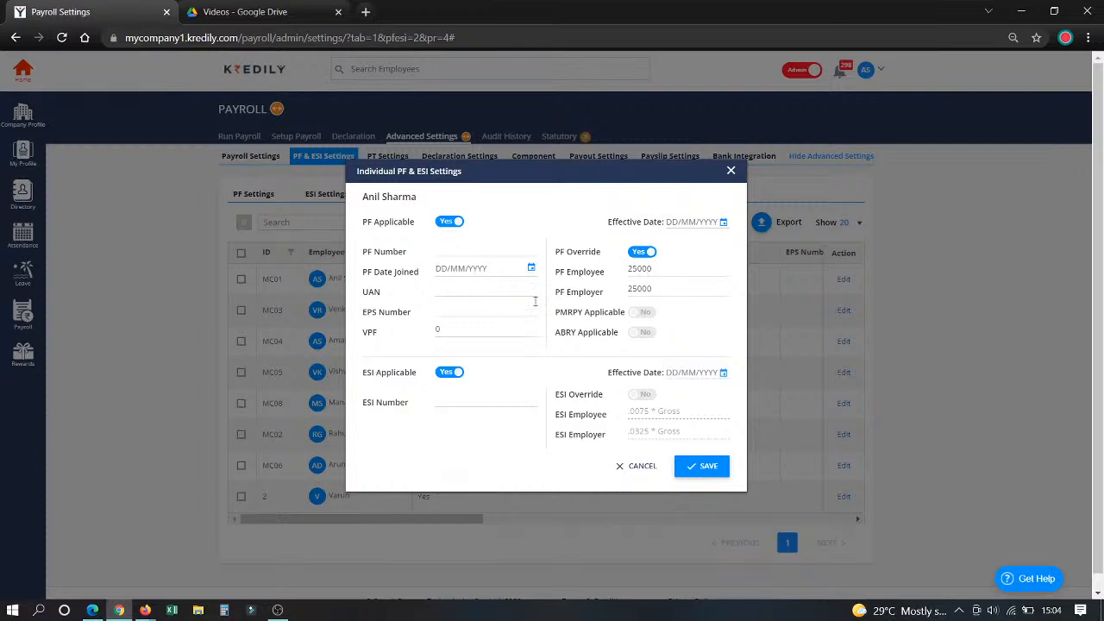
pyautogui.click(732, 170)
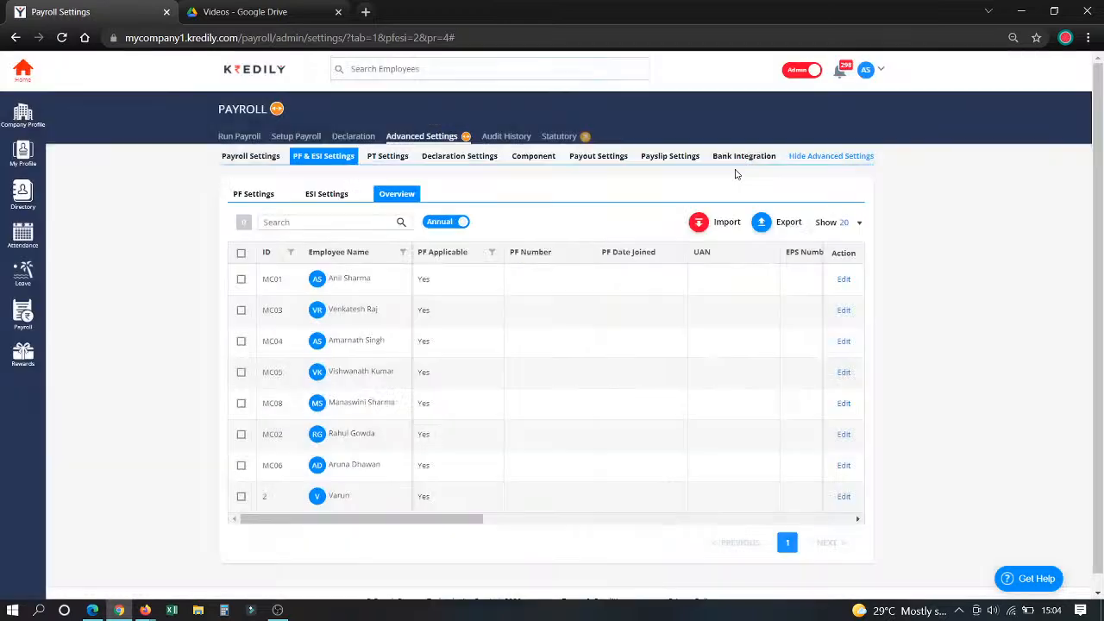
pyautogui.click(697, 229)
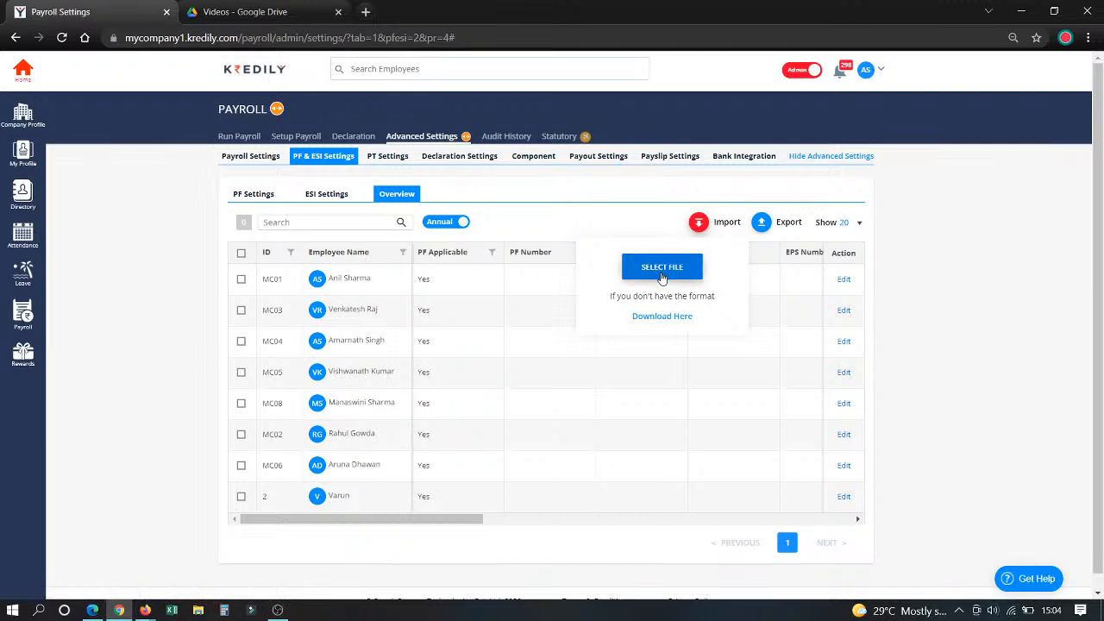
pyautogui.click(633, 219)
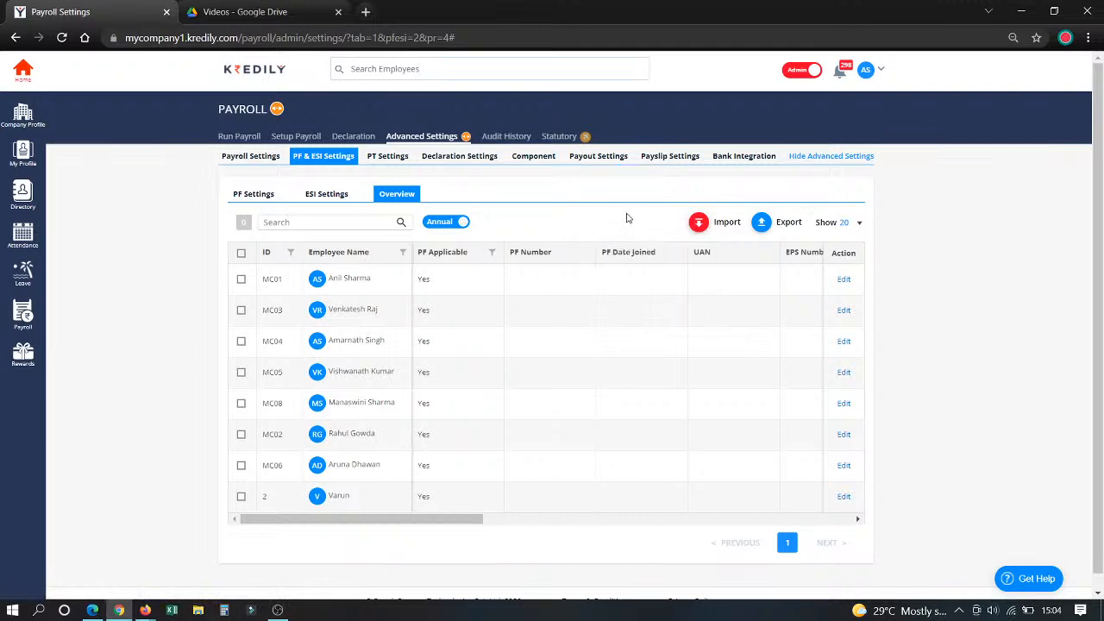
# Step: Review the PT settings, the declaration settings and the base salary structure components
pyautogui.click(385, 163)
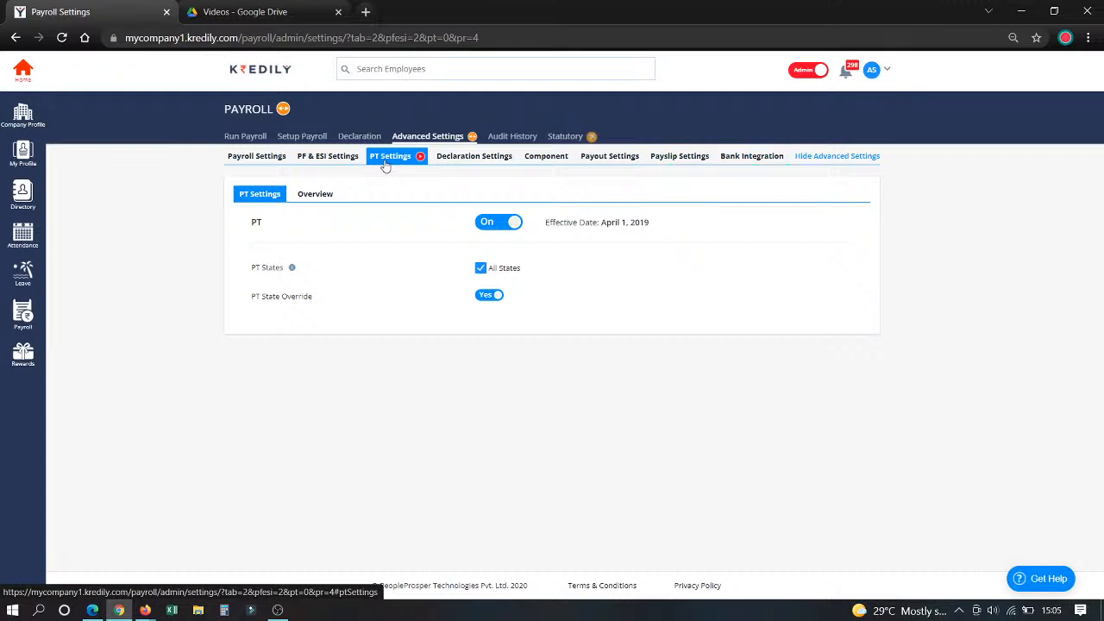
pyautogui.click(500, 156)
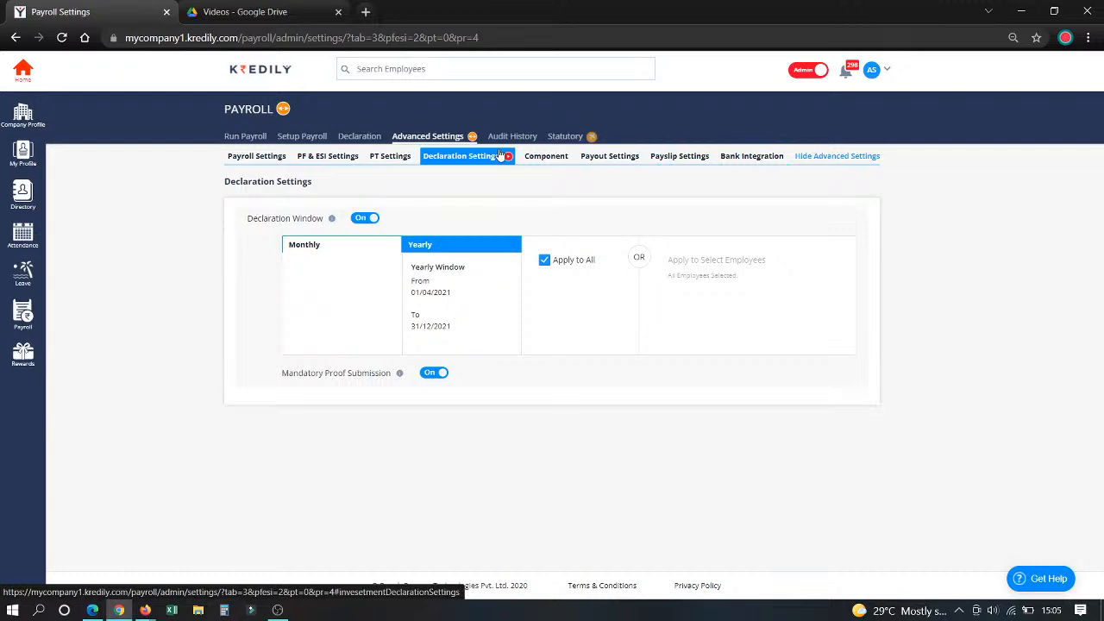
pyautogui.click(547, 158)
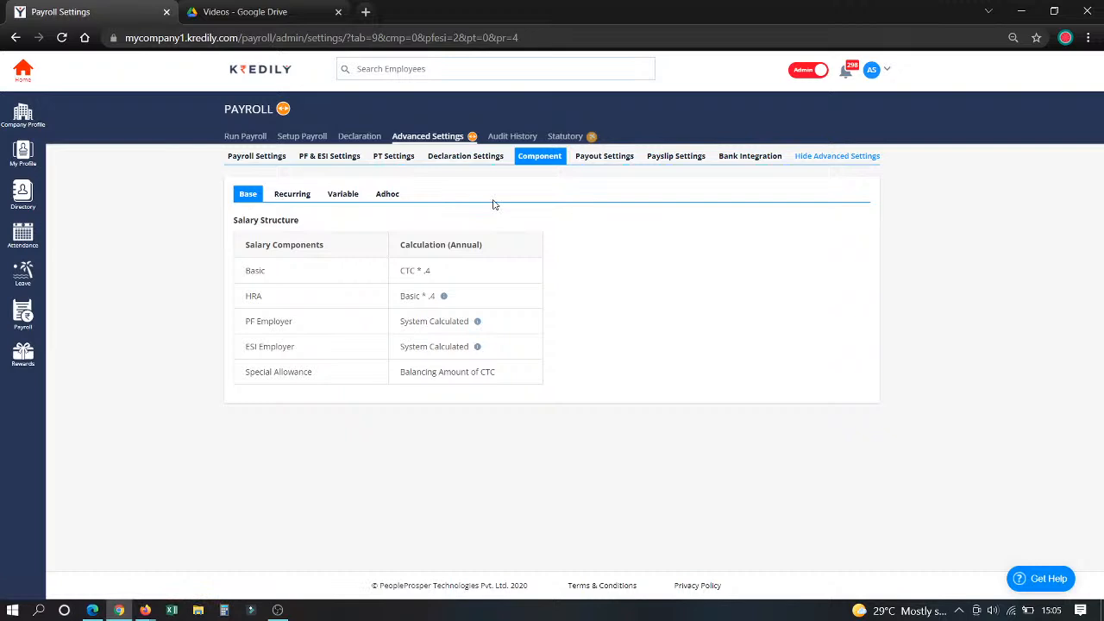
# Step: Examine the list of recurring salary components and the blank form for creating a new component
pyautogui.click(285, 197)
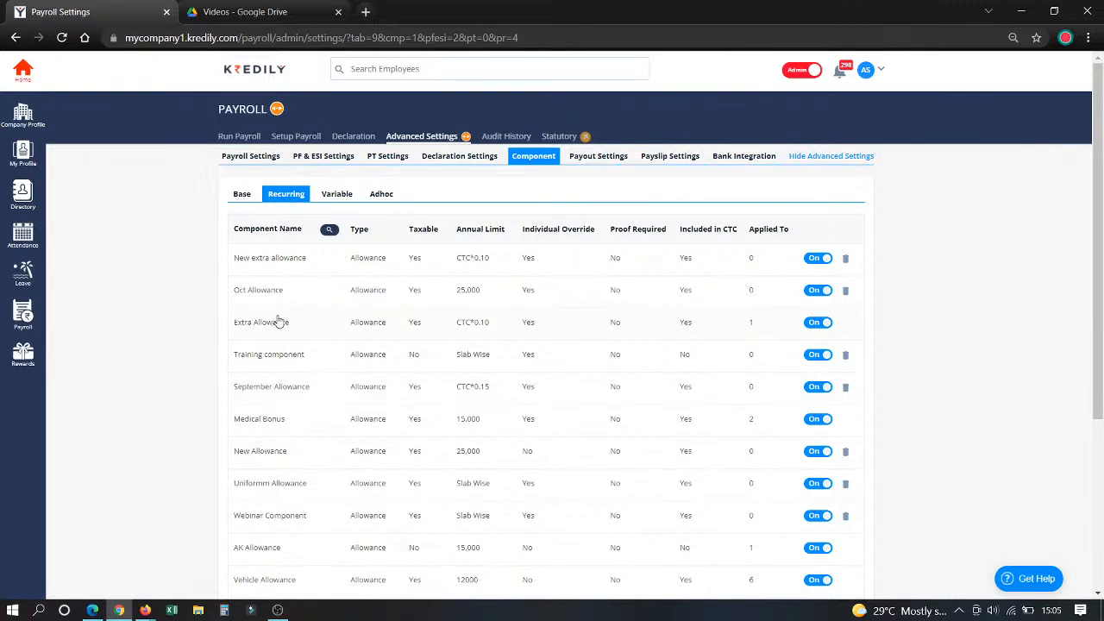
pyautogui.scroll(-3, 278, 321)
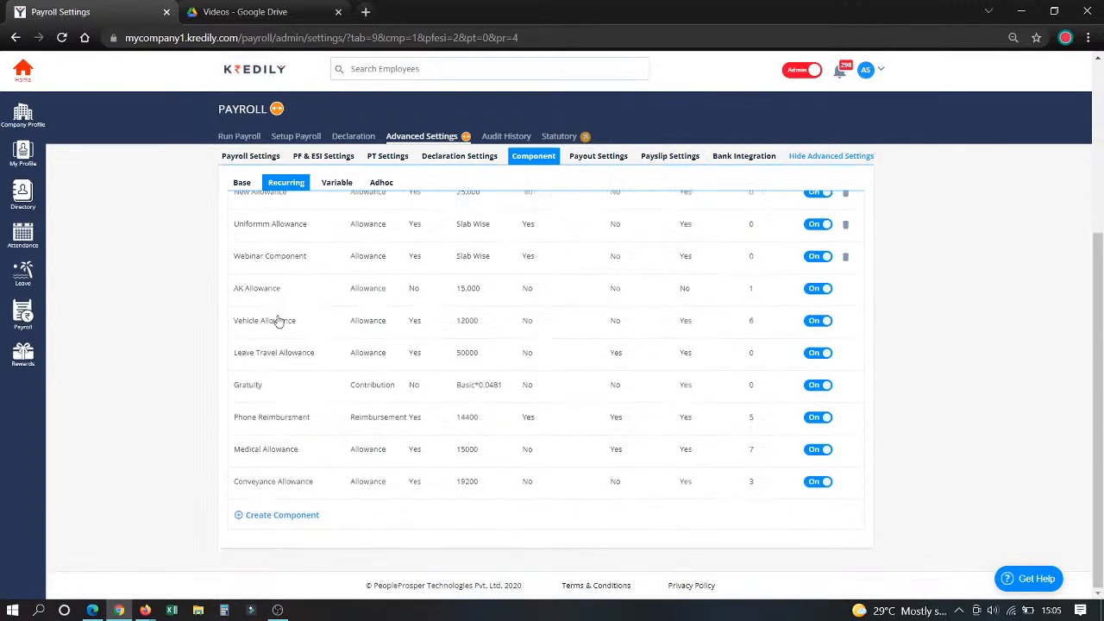
pyautogui.scroll(3, 279, 320)
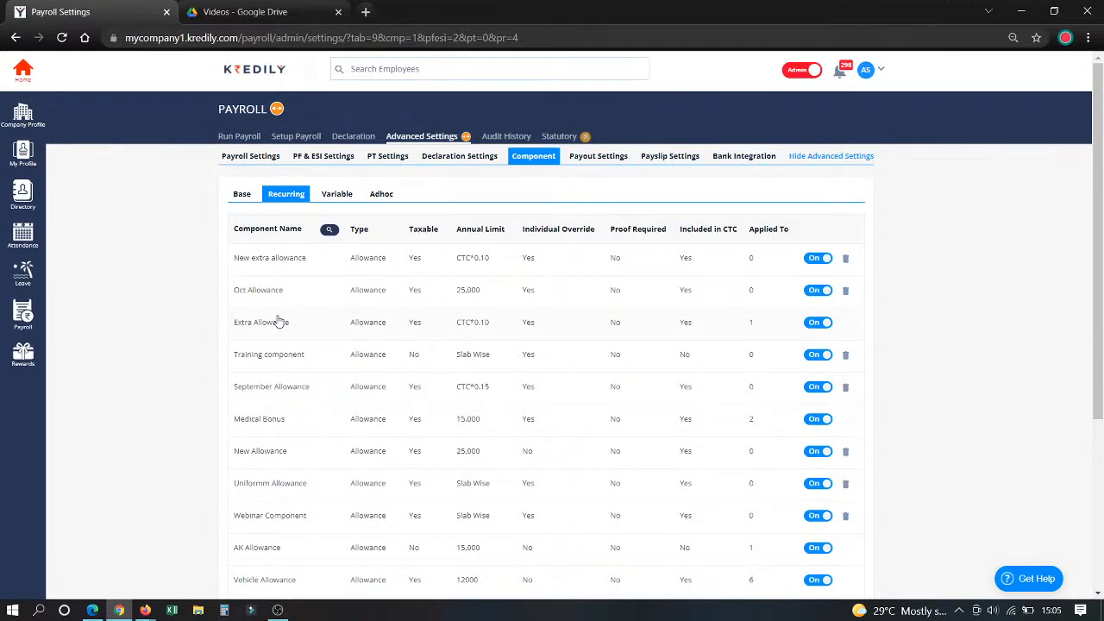
pyautogui.scroll(-3, 278, 321)
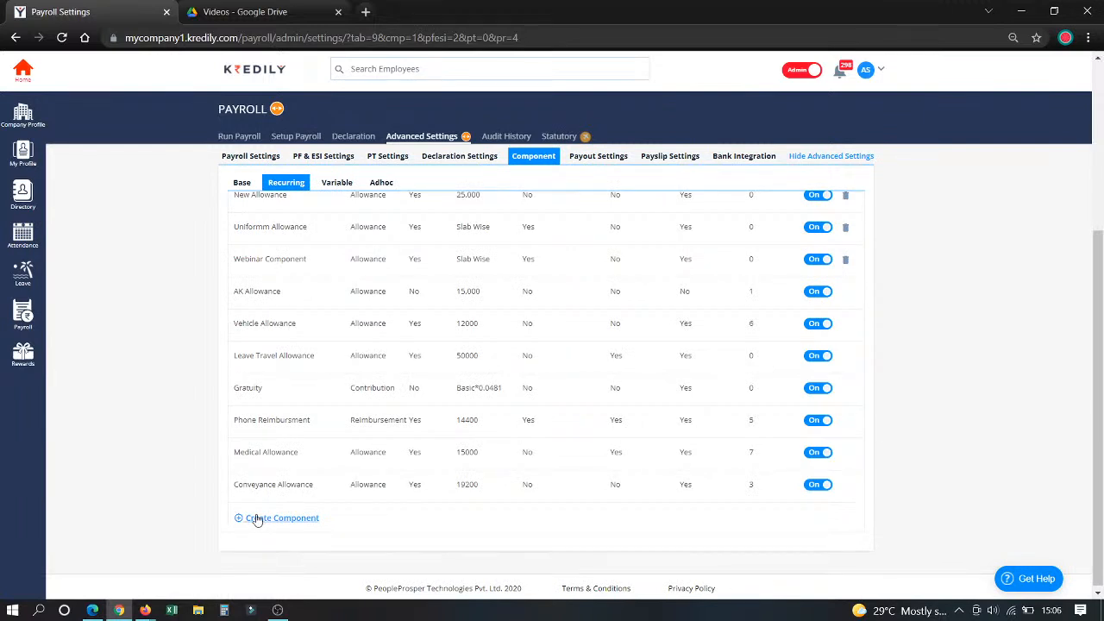
pyautogui.click(257, 517)
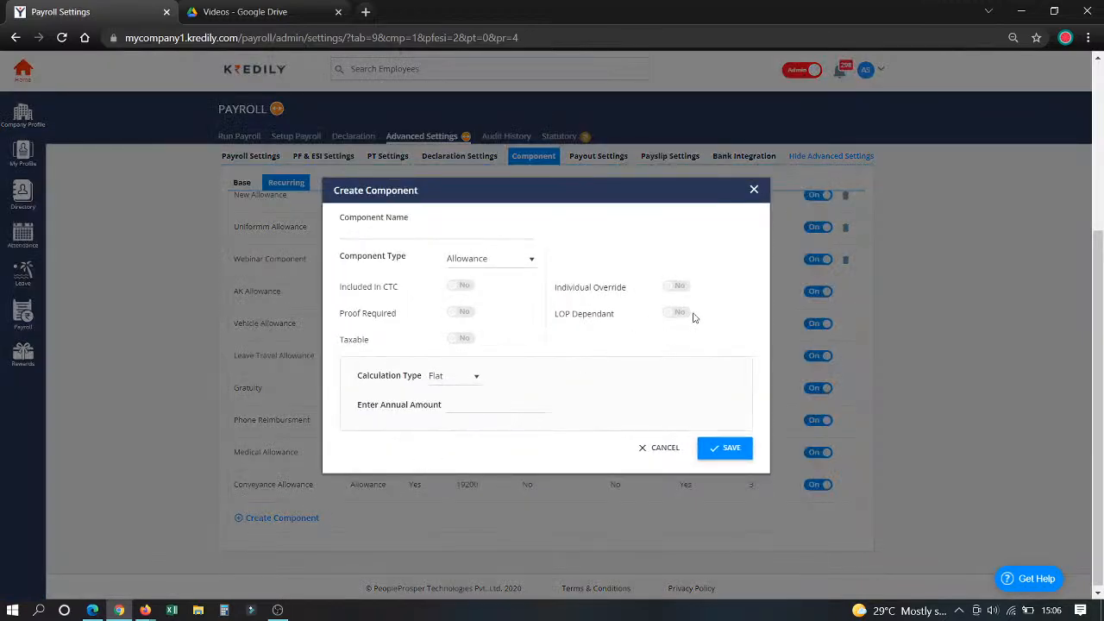
pyautogui.click(752, 189)
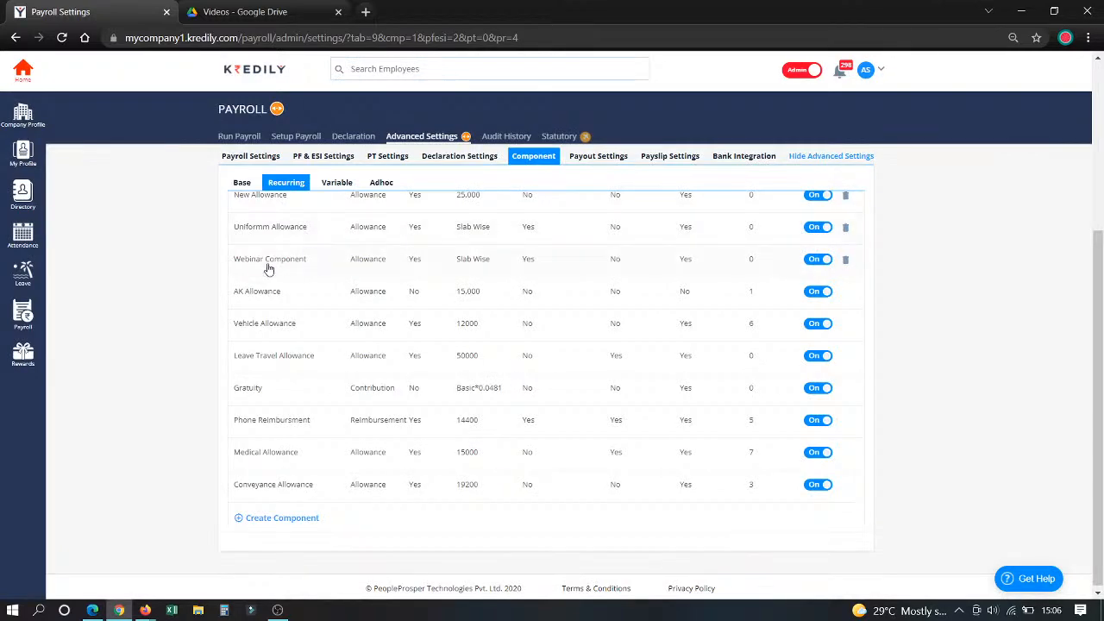
pyautogui.scroll(3, 275, 310)
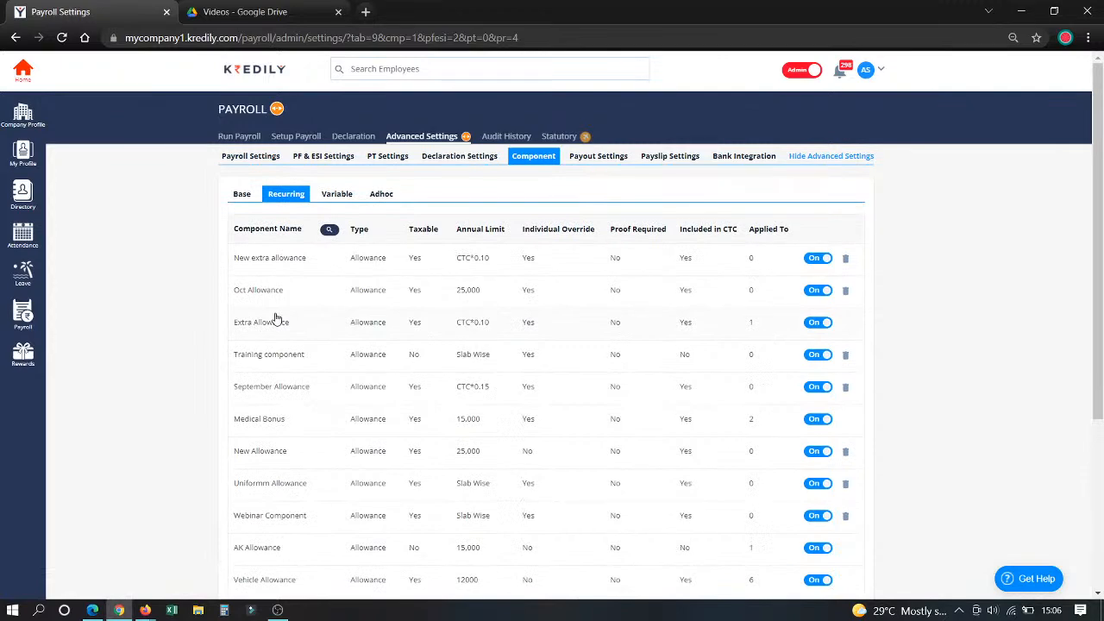
# Step: Open the Oct Allowance component and review its name and the available component types
pyautogui.click(264, 294)
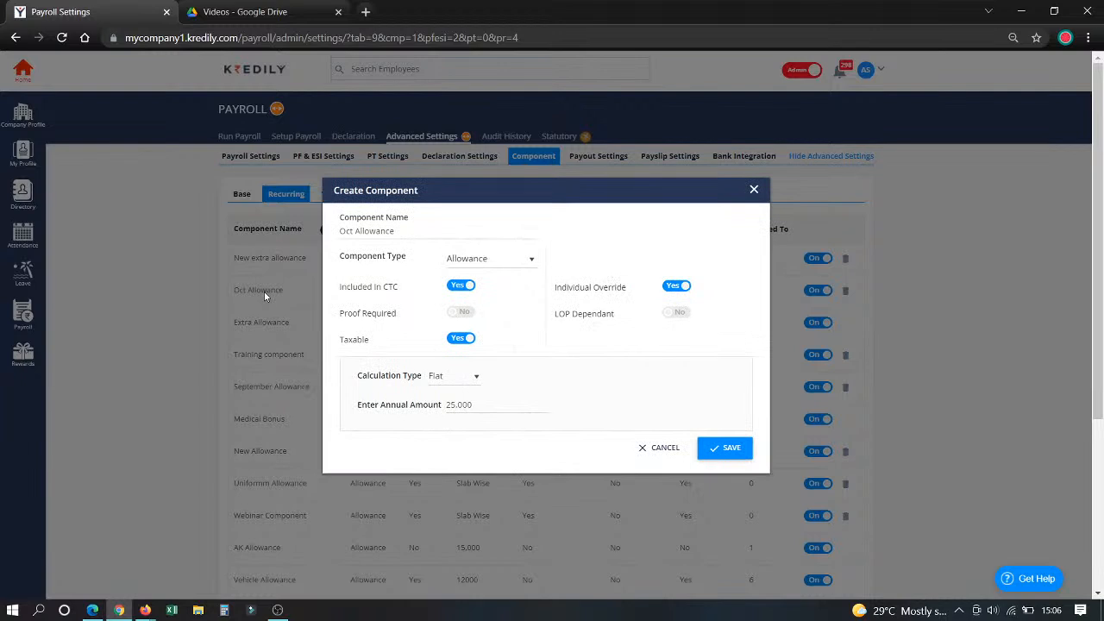
pyautogui.moveTo(407, 231); pyautogui.dragTo(316, 226)
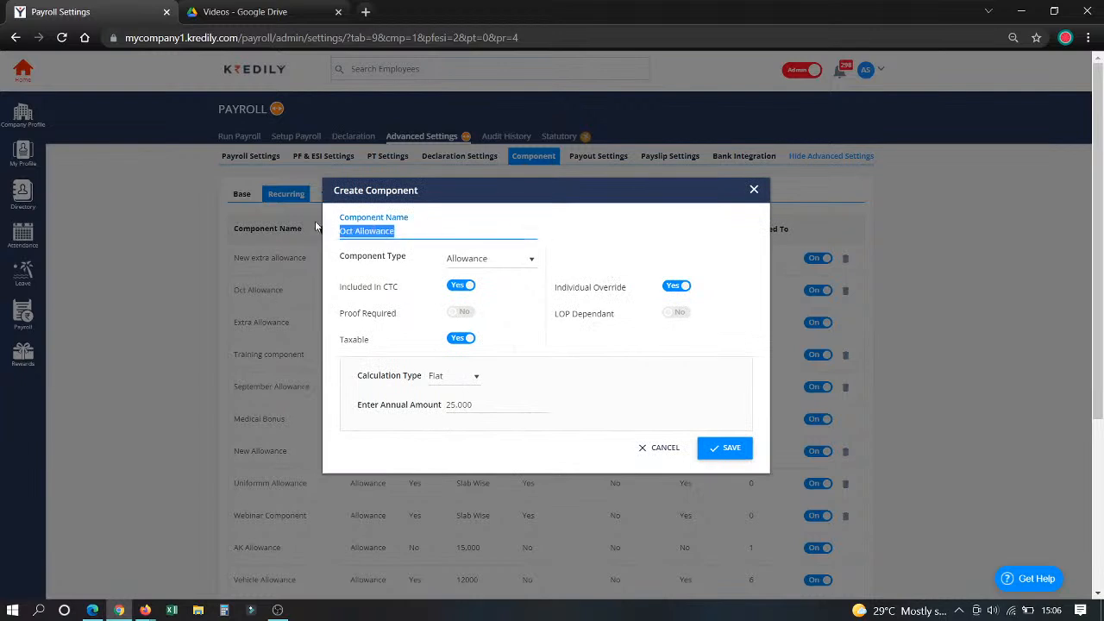
pyautogui.click(469, 261)
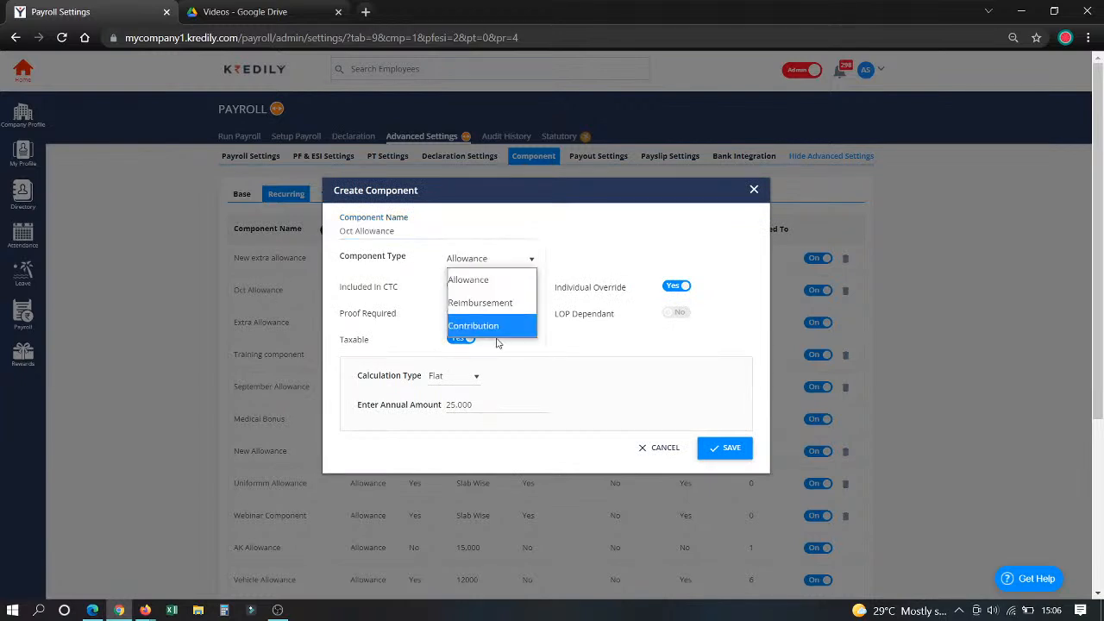
pyautogui.click(625, 217)
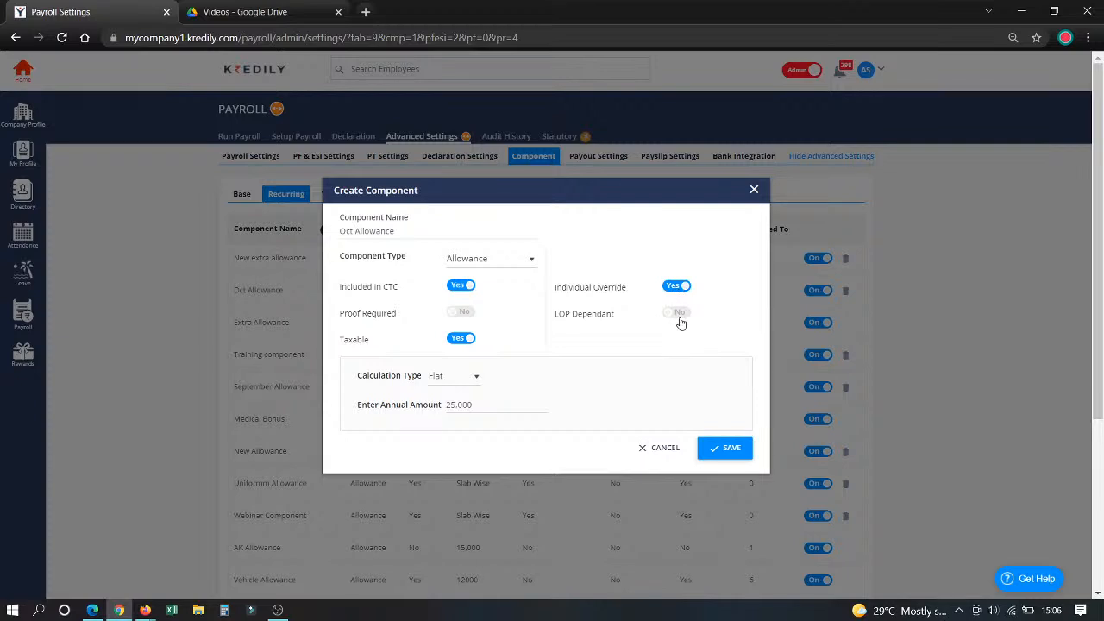
# Step: Set the Oct Allowance's flat annual amount to the formula CTC*0.10
pyautogui.click(475, 403)
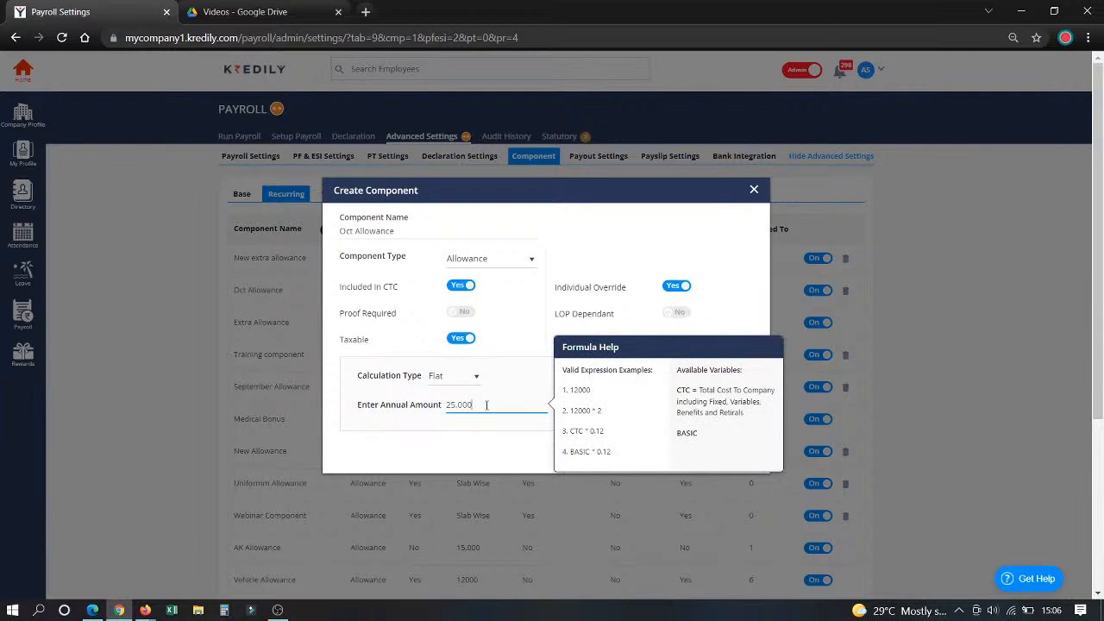
pyautogui.moveTo(482, 404); pyautogui.dragTo(446, 403)
pyautogui.write('ctc')
pyautogui.press('BackSpace')
pyautogui.press('BackSpace')
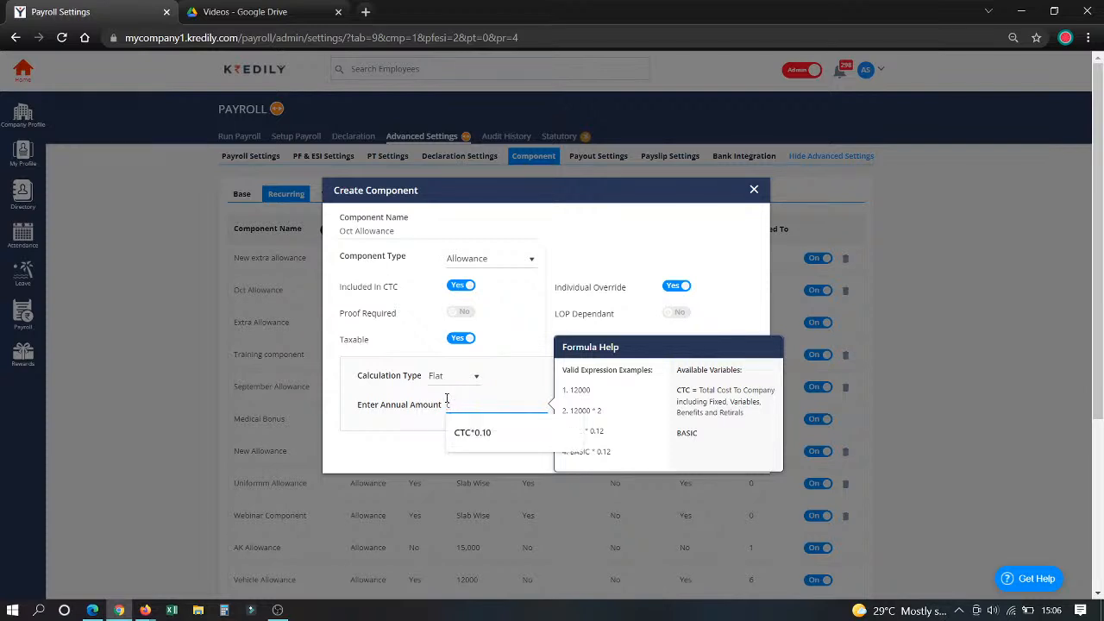
pyautogui.click(503, 442)
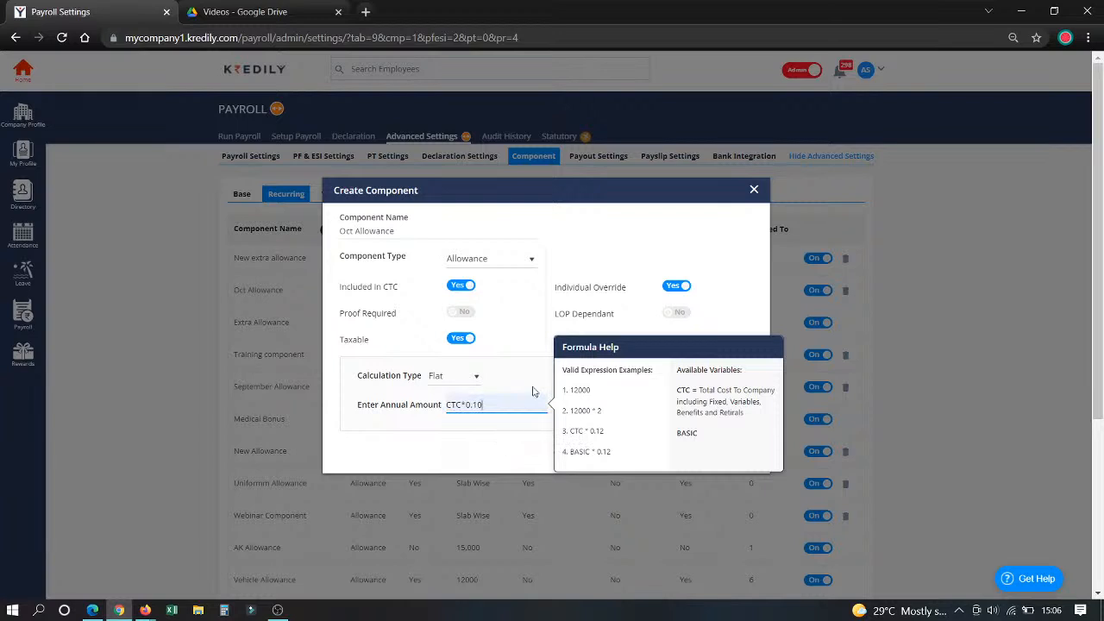
# Step: Switch the Oct Allowance to slab-wise calculation and set the first slab, up to 3,00,000, to 10,000 per annum
pyautogui.click(457, 380)
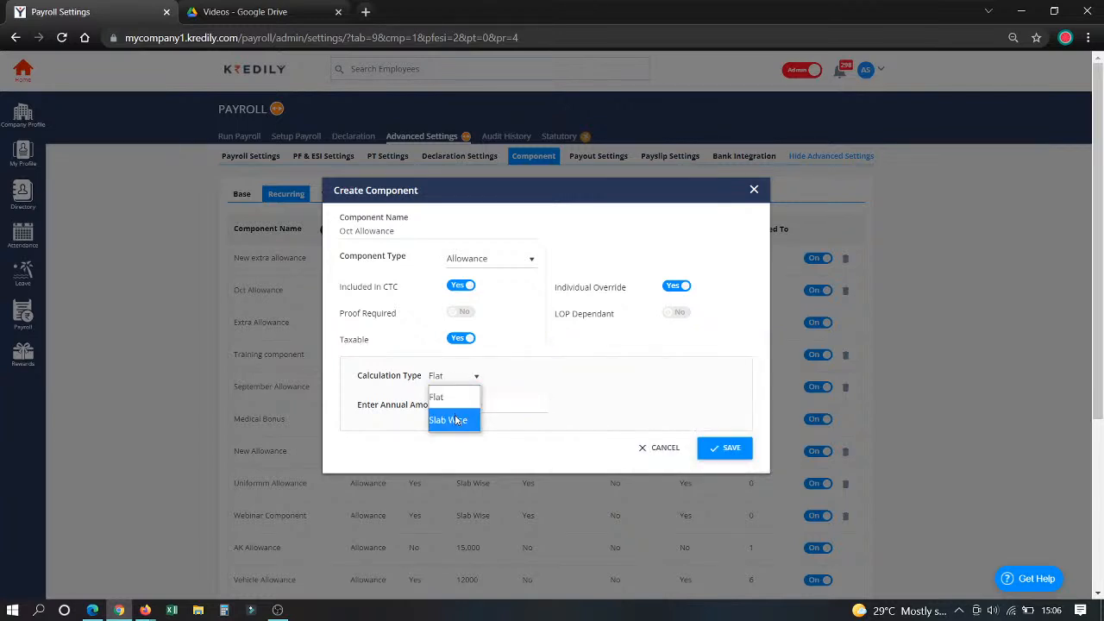
pyautogui.click(455, 420)
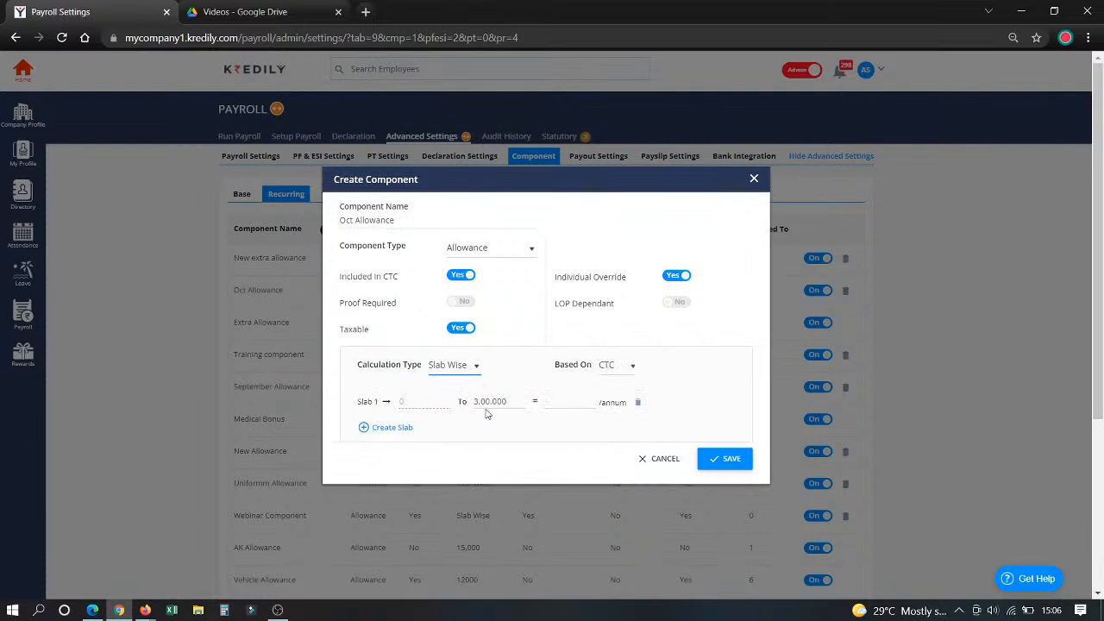
pyautogui.click(573, 404)
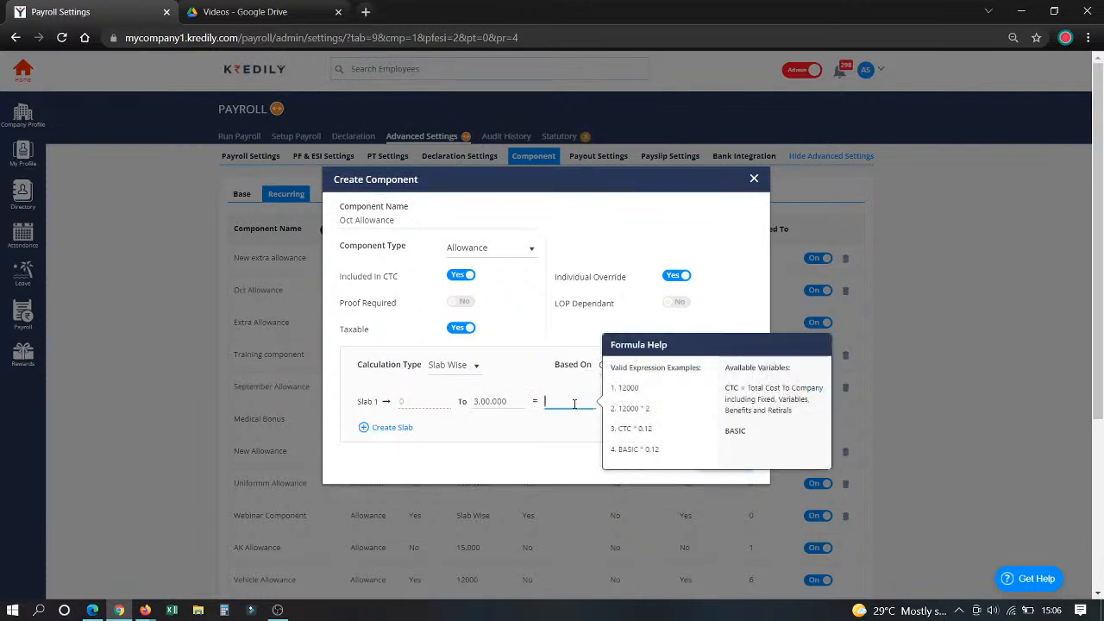
pyautogui.write('1')
pyautogui.write('000')
pyautogui.press('BackSpace')
pyautogui.press('BackSpace')
pyautogui.press('BackSpace')
pyautogui.write('0000')
# Step: Add a second slab up to 7,00,000 with 20,000 per annum, and discard the Oct Allowance changes
pyautogui.click(385, 427)
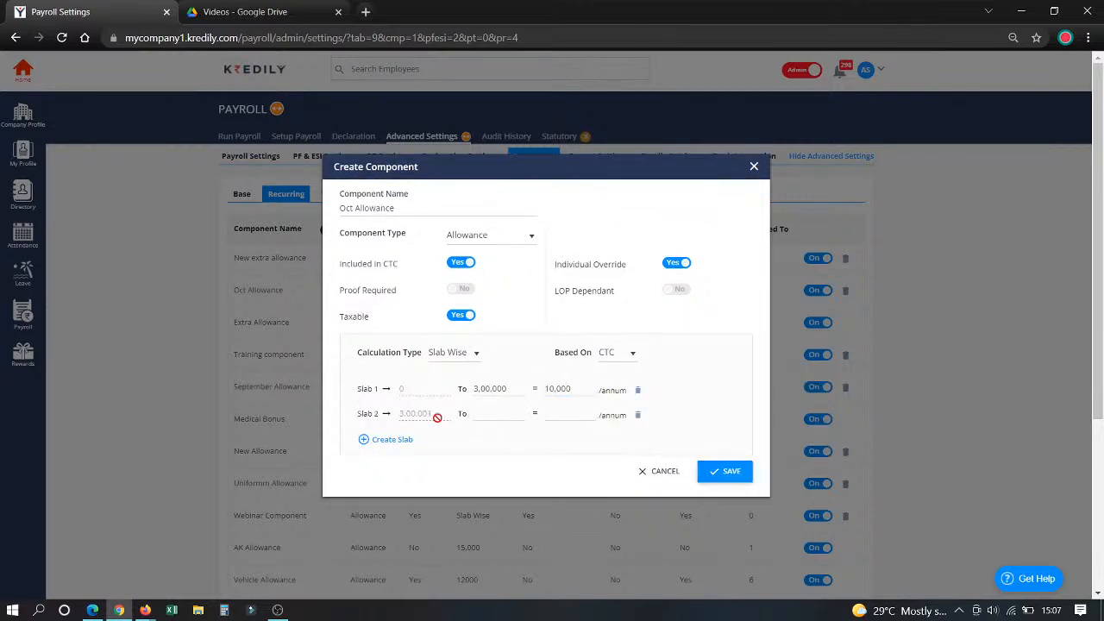
pyautogui.click(502, 409)
pyautogui.write('7,00,00')
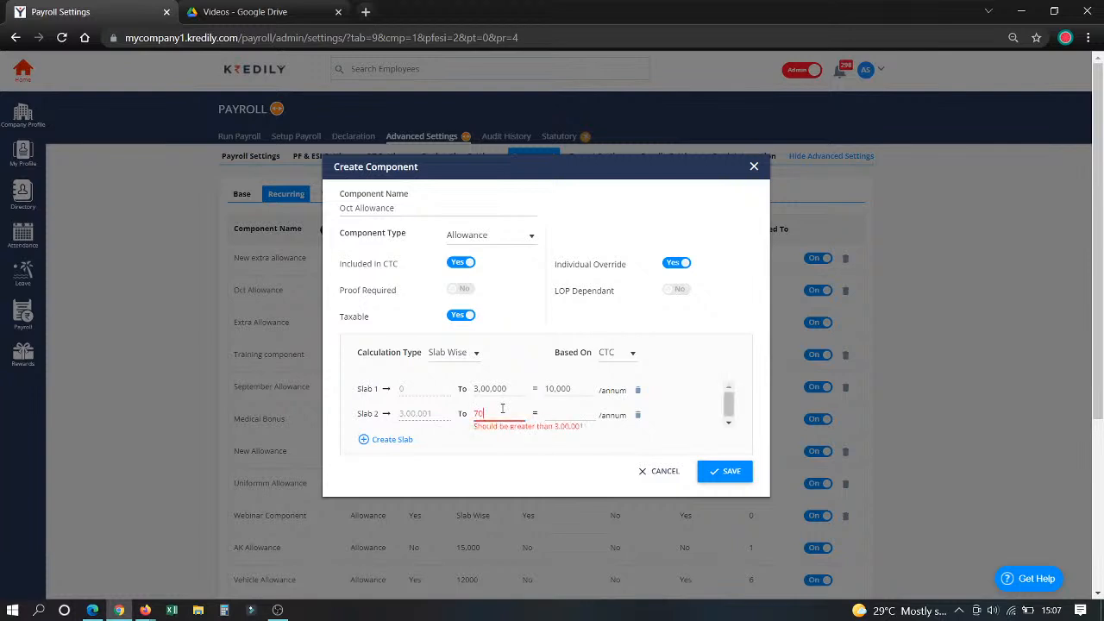
pyautogui.write('0')
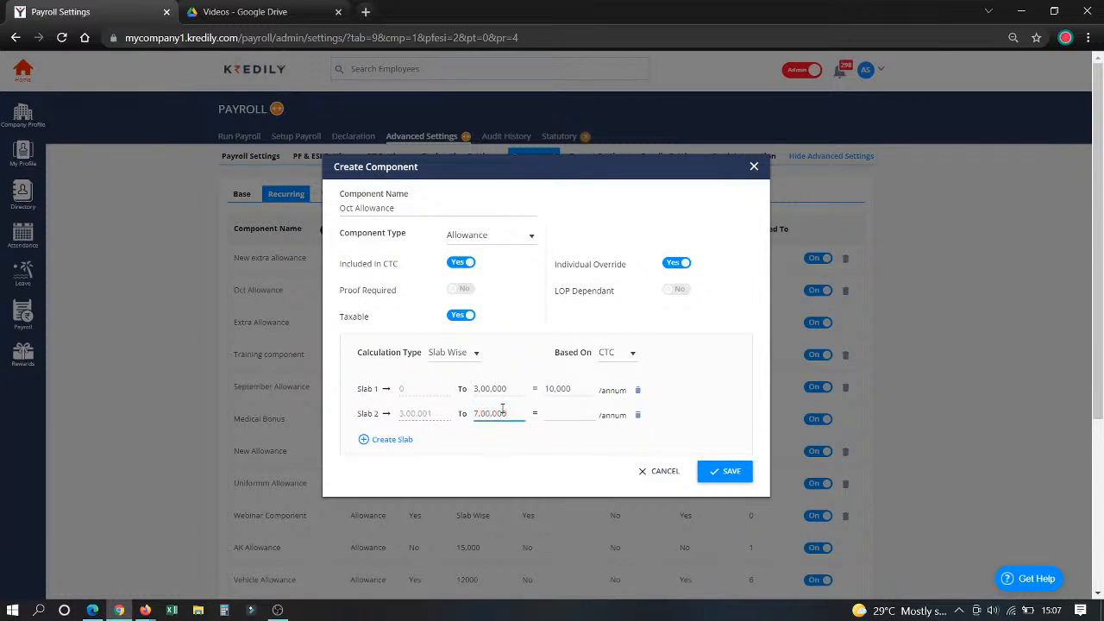
pyautogui.click(549, 414)
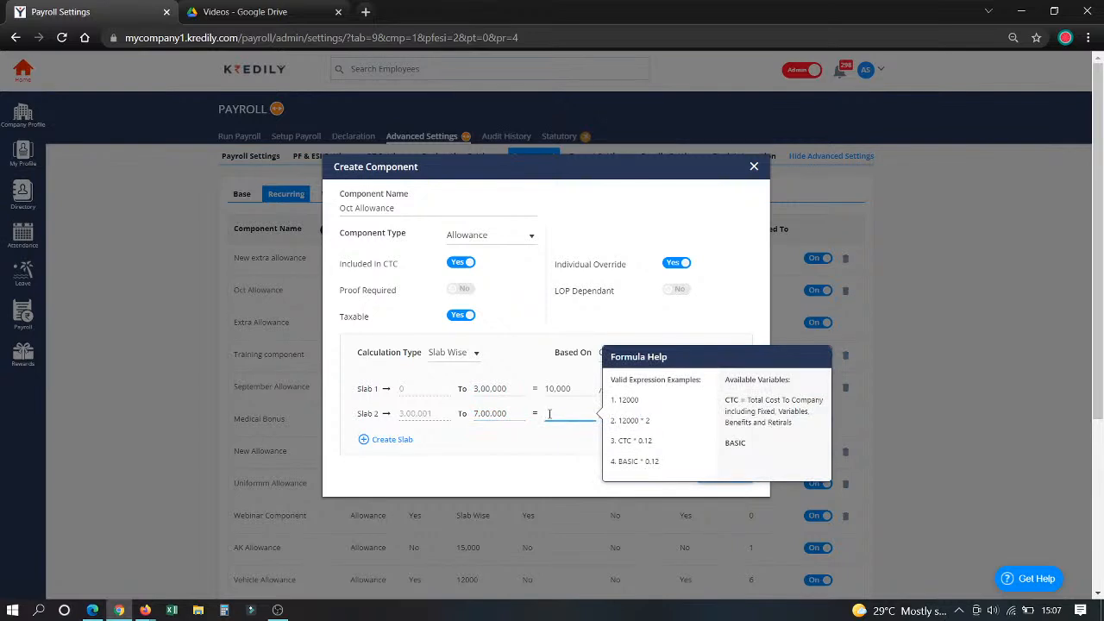
pyautogui.write('20,000')
pyautogui.click(520, 471)
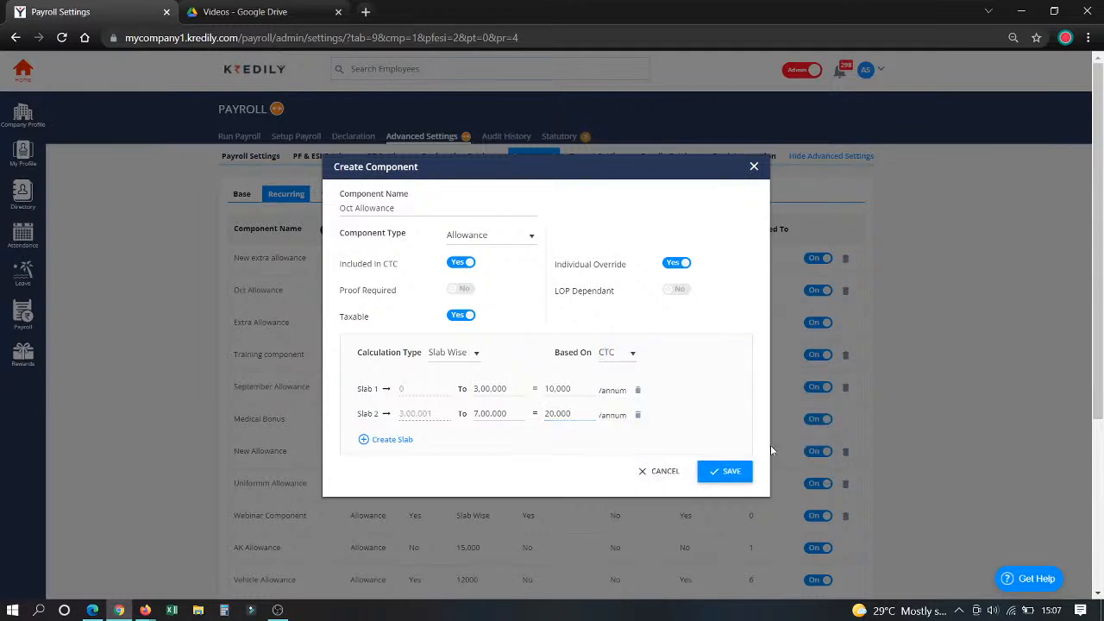
pyautogui.click(665, 474)
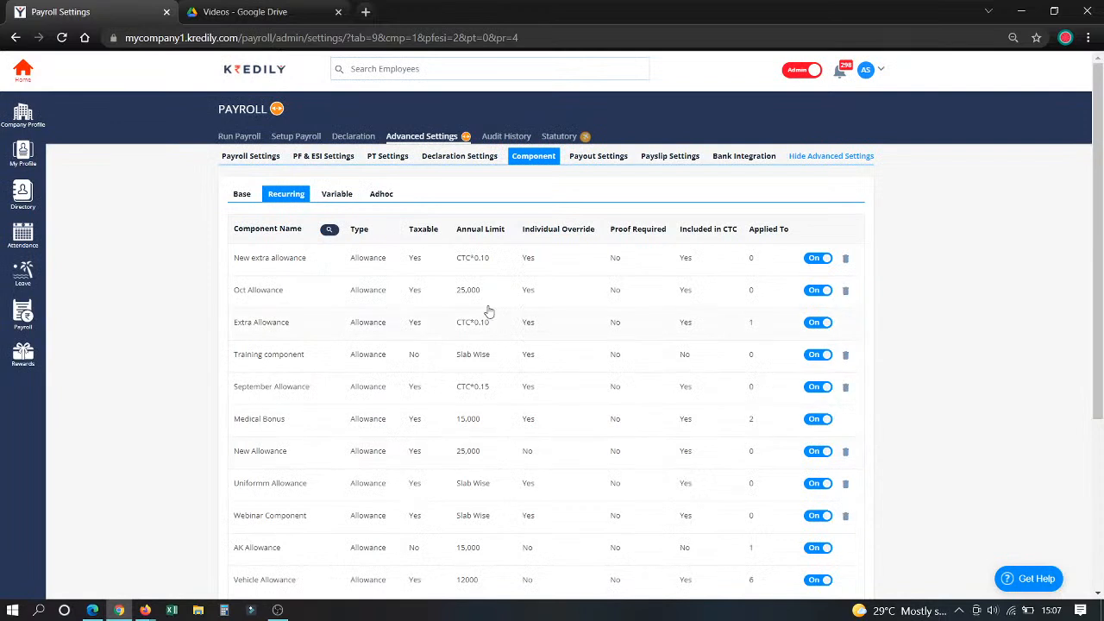
# Step: Review the variable components and open Annual Bonus to check its due months, keeping August selected
pyautogui.click(340, 195)
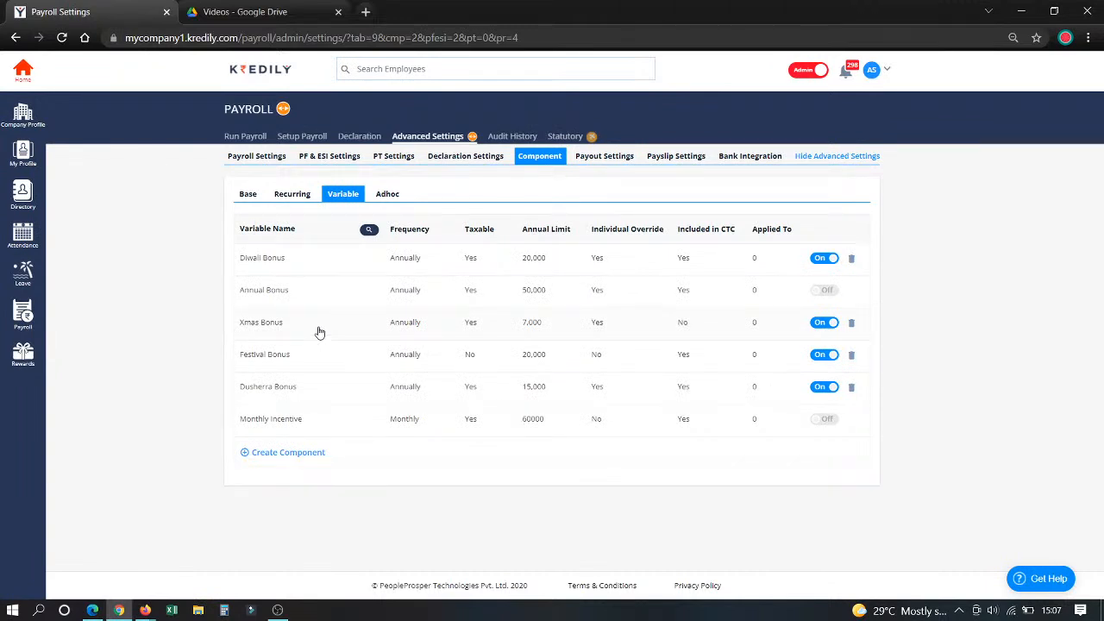
pyautogui.click(261, 299)
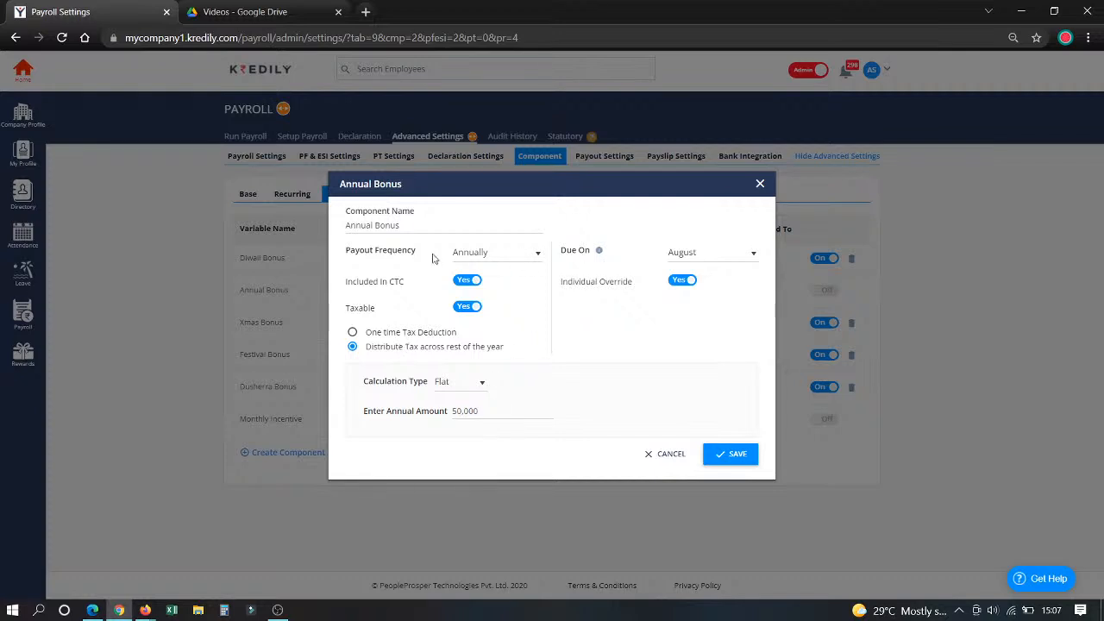
pyautogui.click(701, 256)
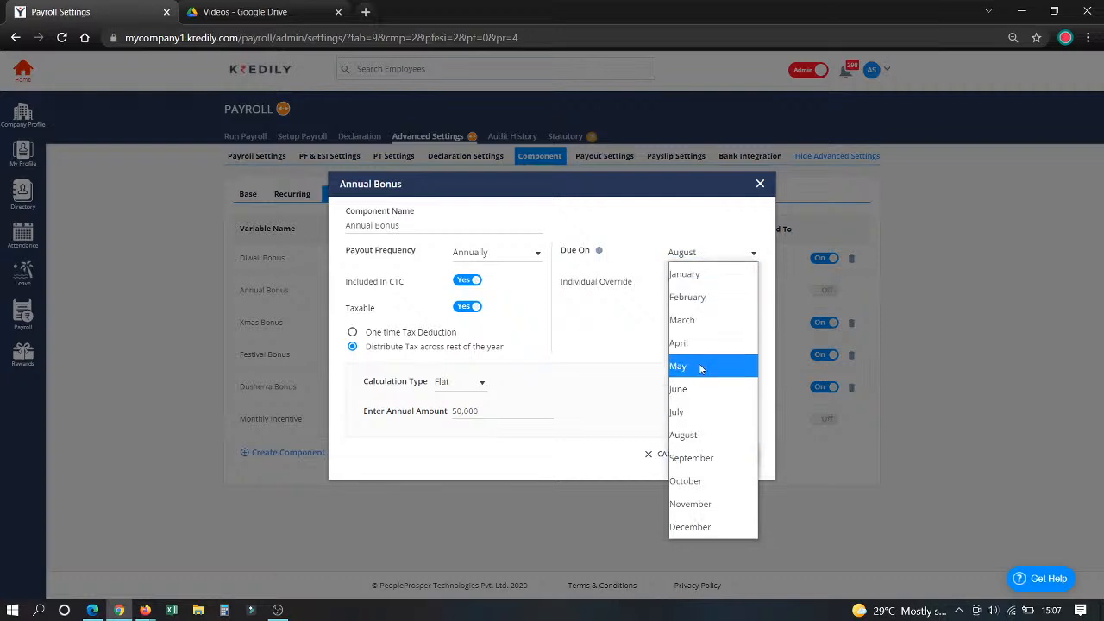
pyautogui.click(695, 440)
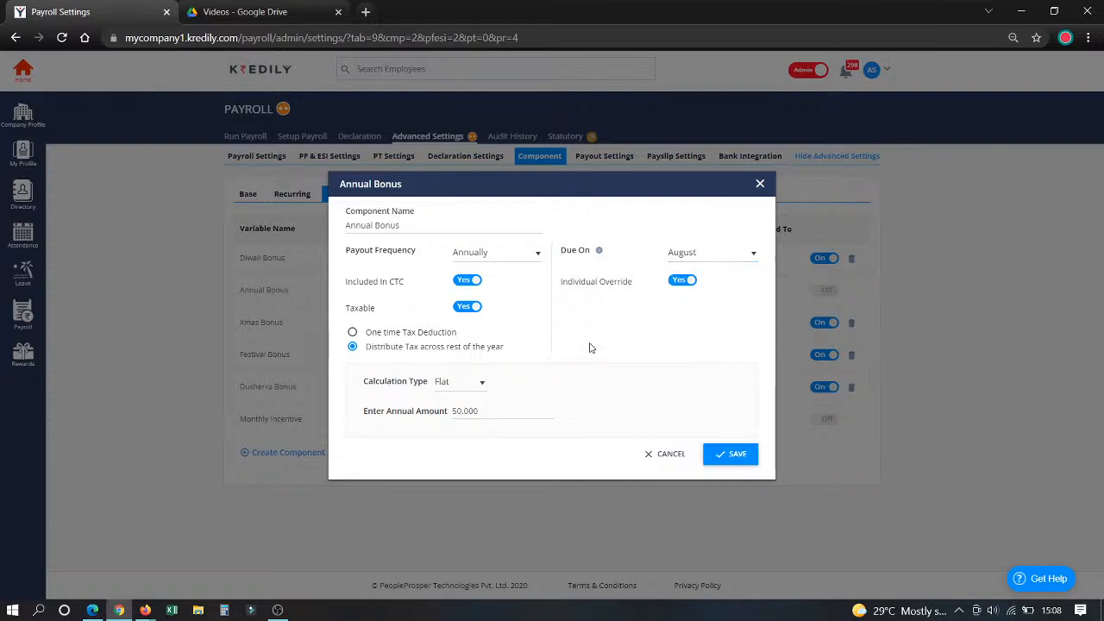
# Step: Try the Half Yearly, Quarterly and Monthly payout frequencies for Annual Bonus and set it back to Annually
pyautogui.click(509, 261)
pyautogui.click(483, 317)
pyautogui.click(697, 259)
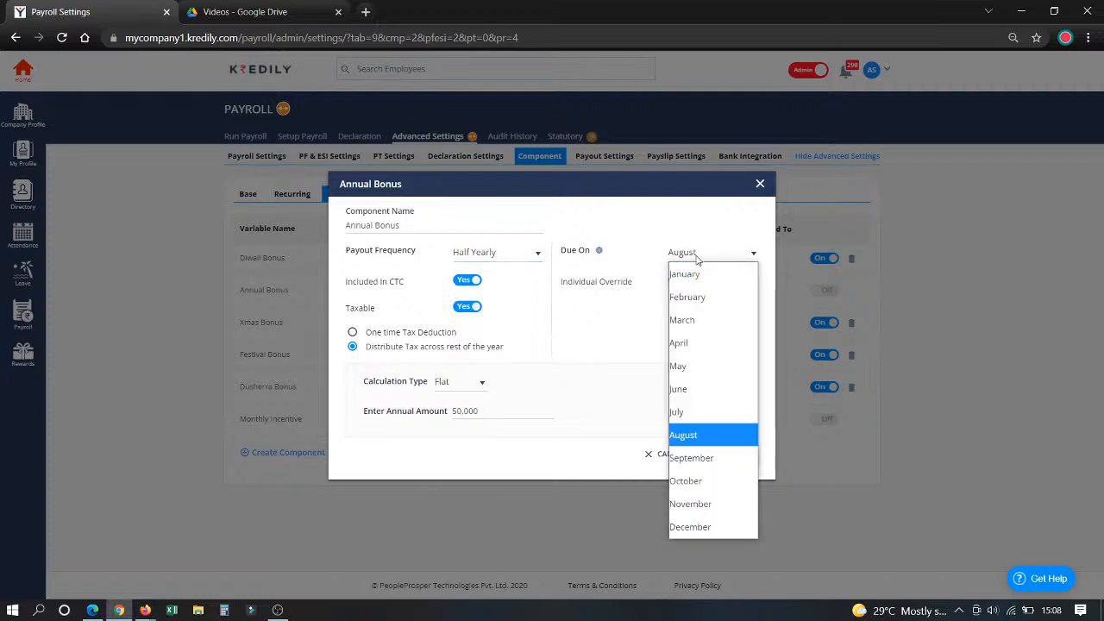
pyautogui.click(696, 259)
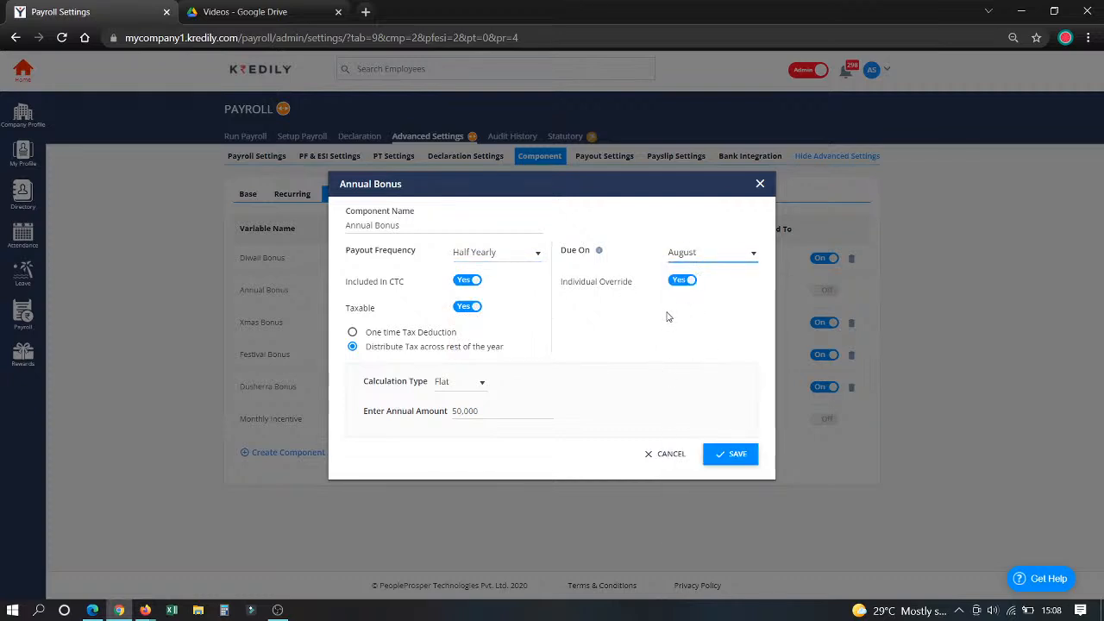
pyautogui.click(489, 253)
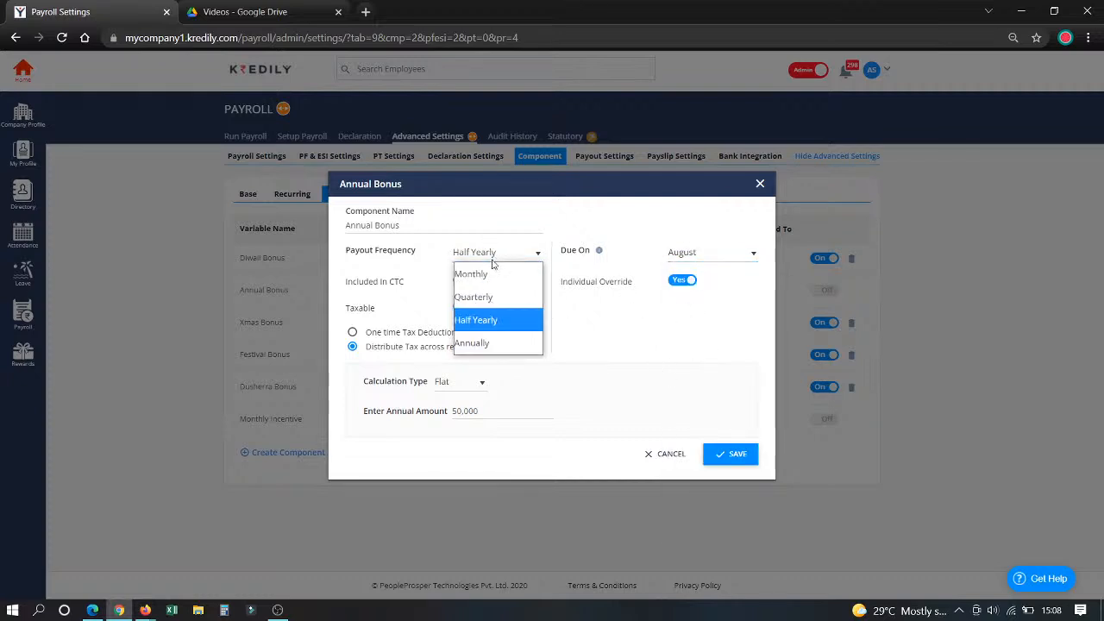
pyautogui.click(483, 293)
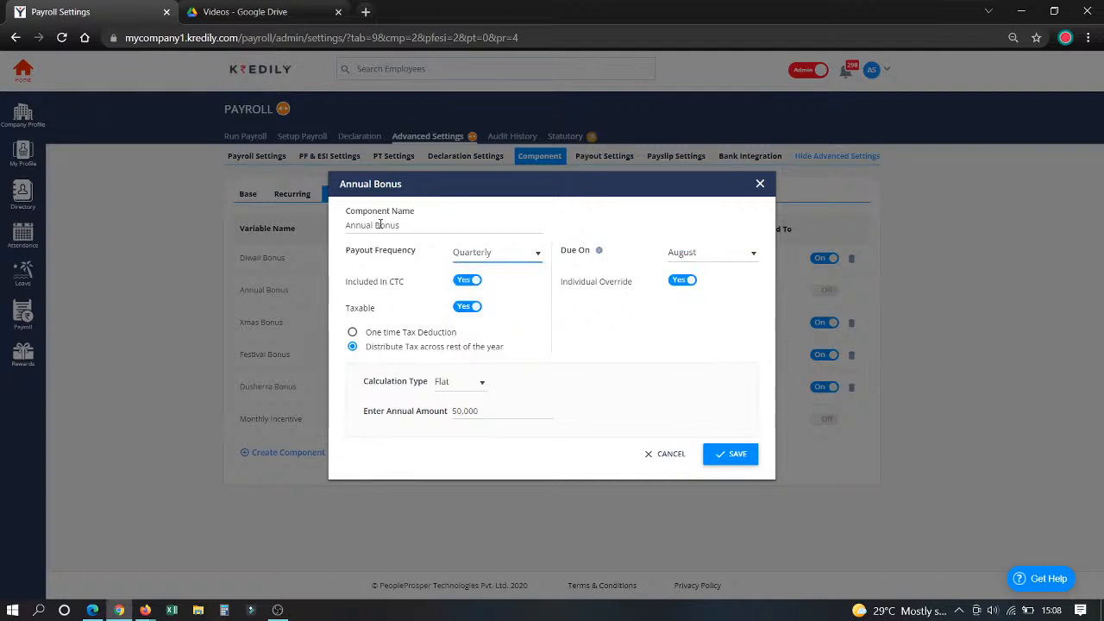
pyautogui.click(478, 253)
pyautogui.click(487, 274)
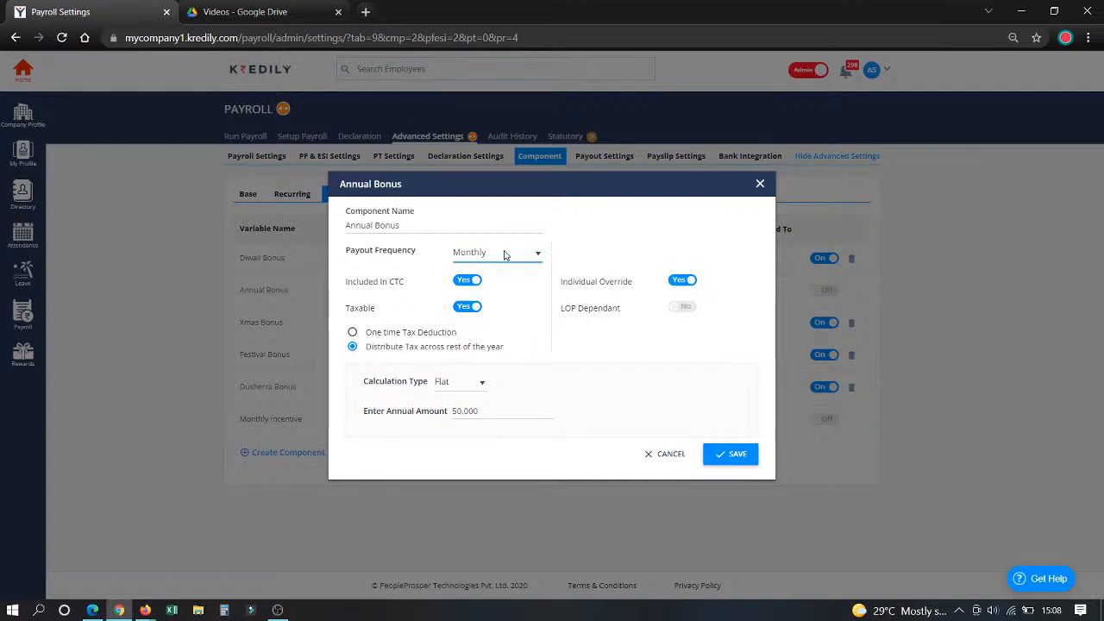
pyautogui.click(507, 251)
pyautogui.click(486, 344)
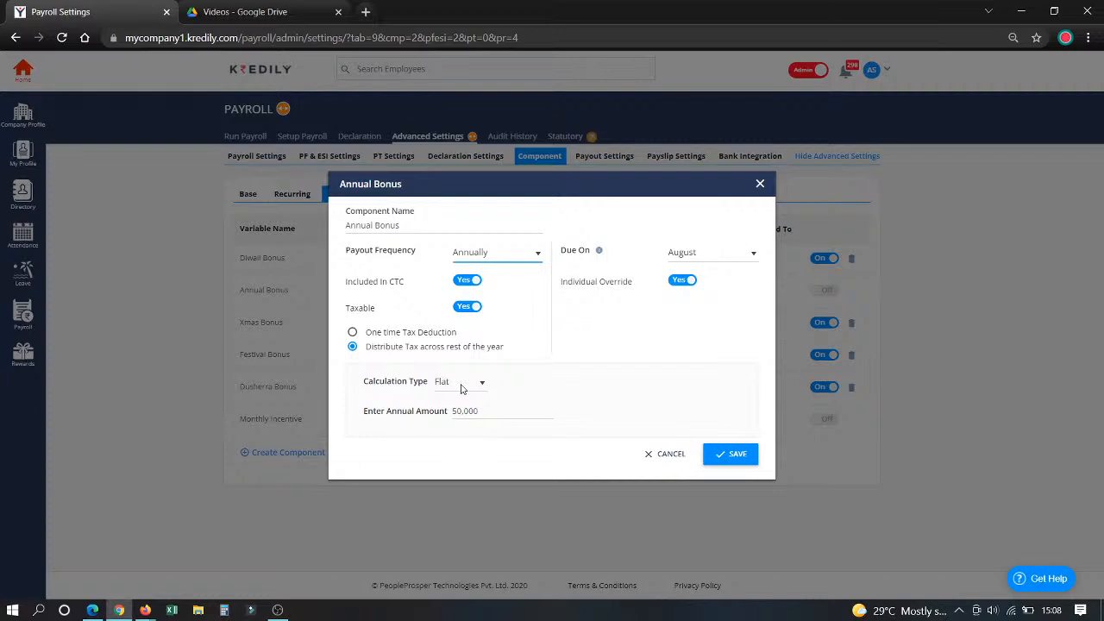
# Step: Check the Annual Bonus calculation types, close it without saving, and review the adhoc earnings and deductions
pyautogui.click(462, 389)
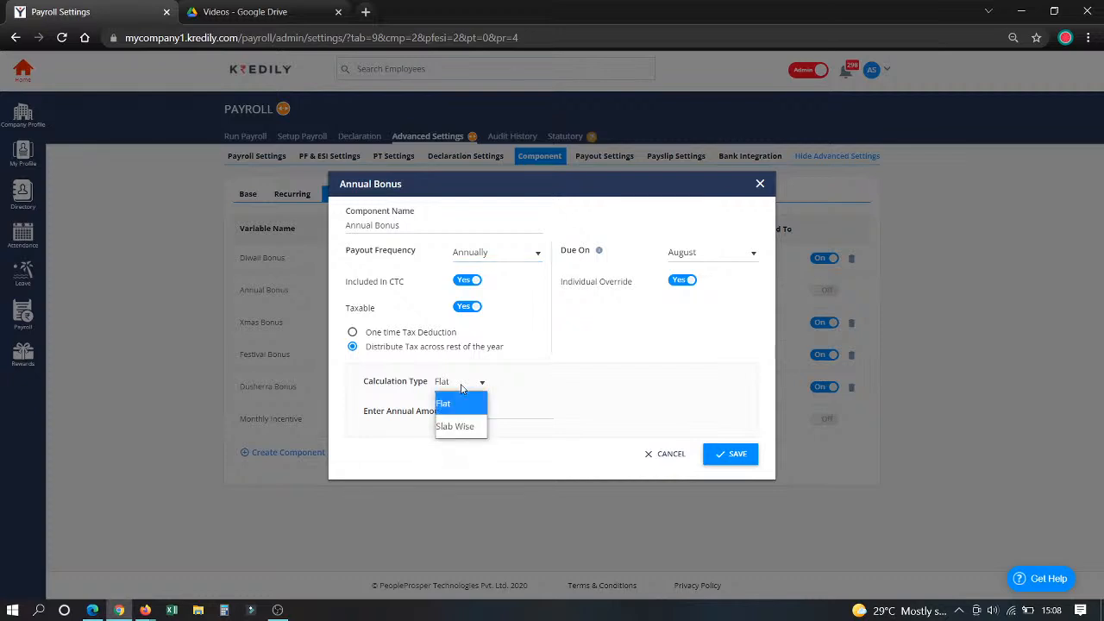
pyautogui.click(646, 390)
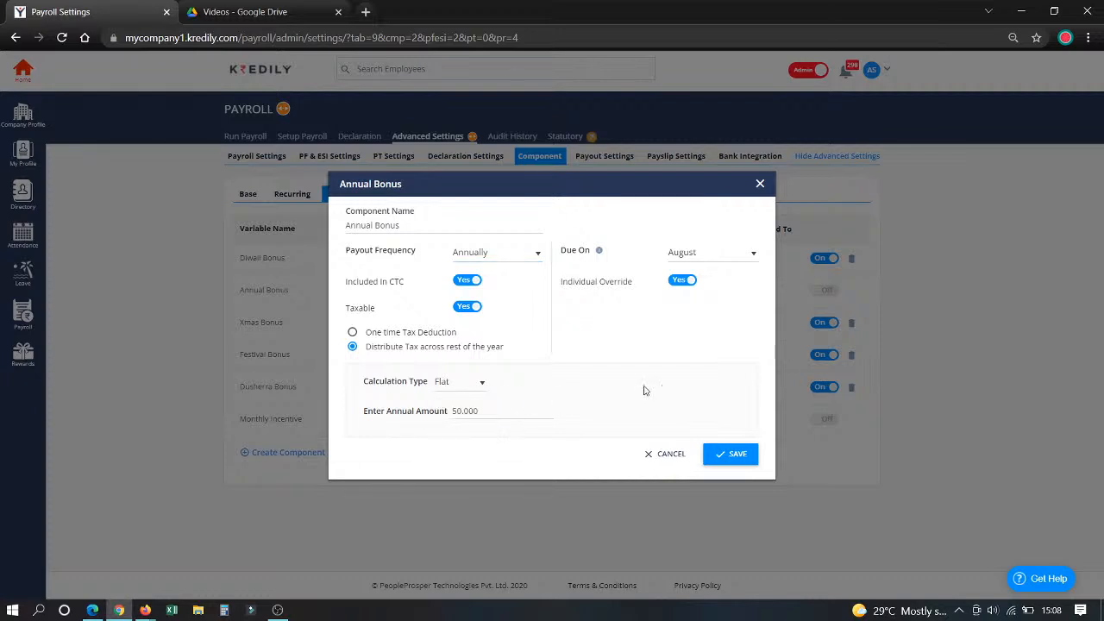
pyautogui.click(694, 454)
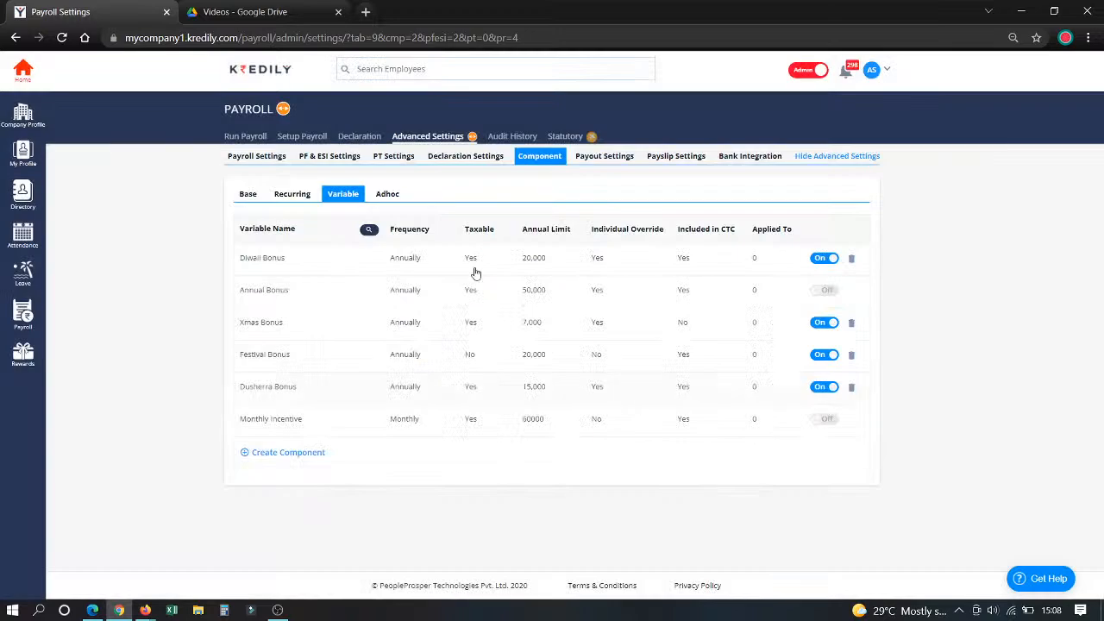
pyautogui.click(390, 194)
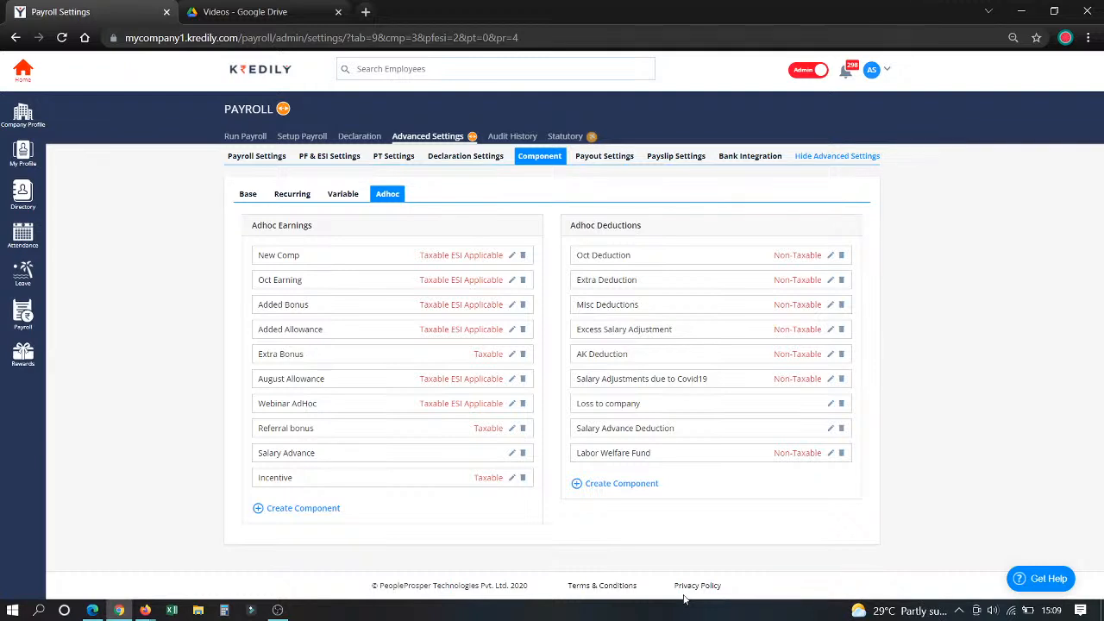
# Step: Review the second listed employee's payout settings without changing them, and download the payout import format file
pyautogui.click(584, 161)
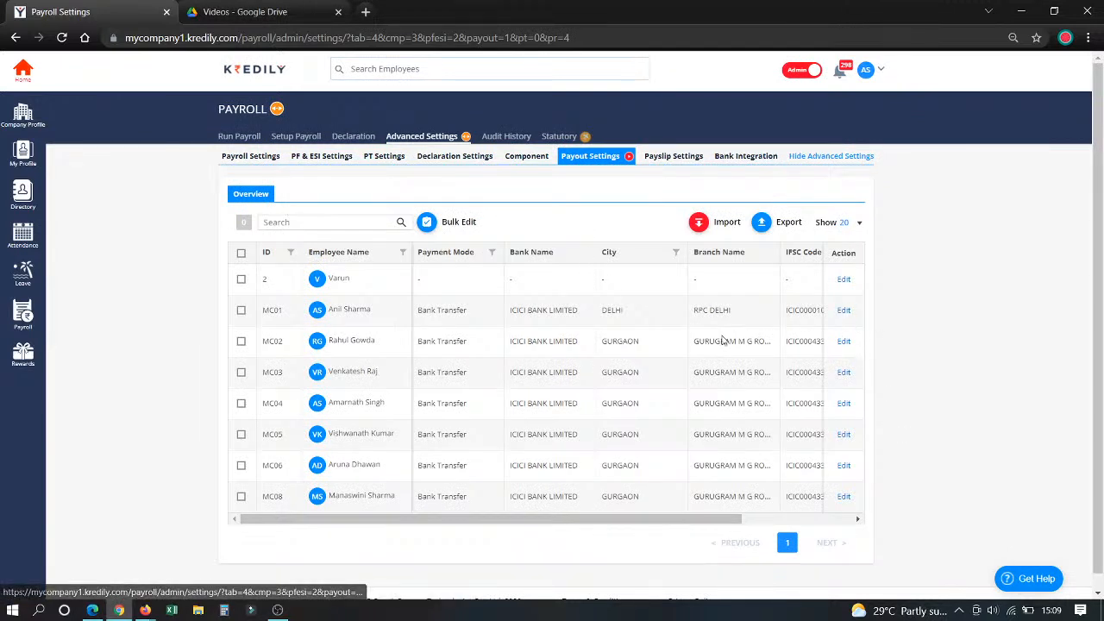
pyautogui.click(844, 311)
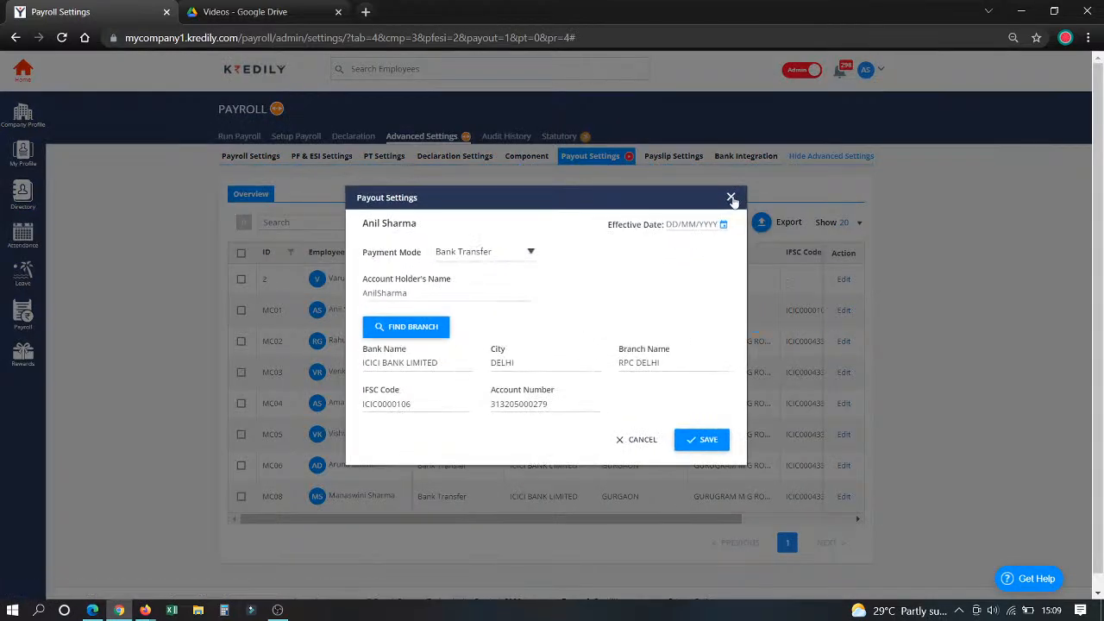
pyautogui.click(730, 198)
pyautogui.click(698, 221)
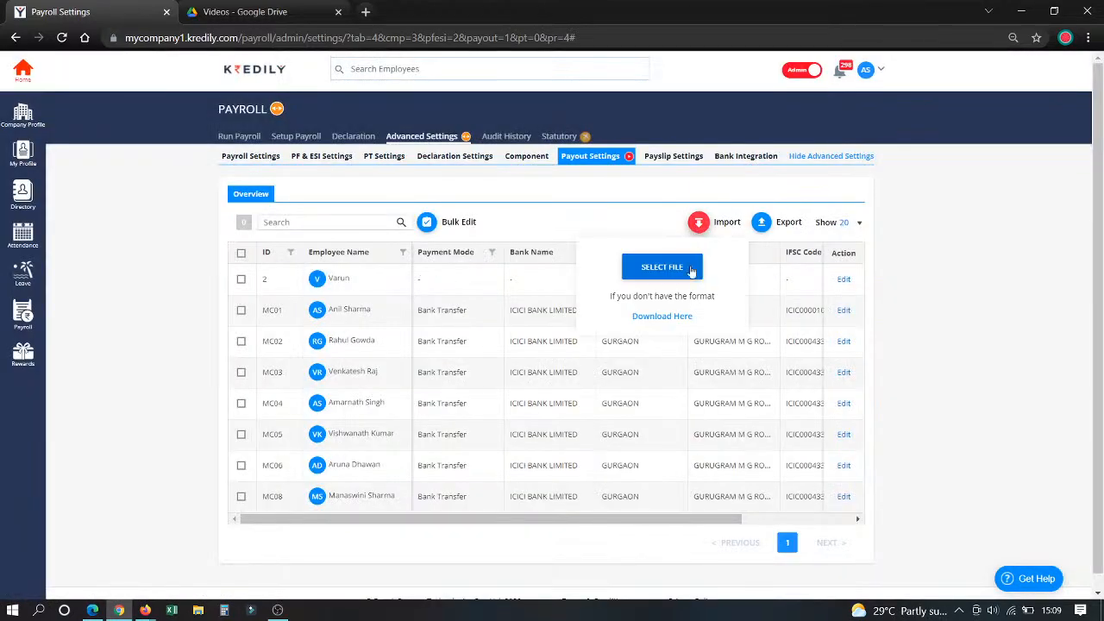
pyautogui.click(657, 315)
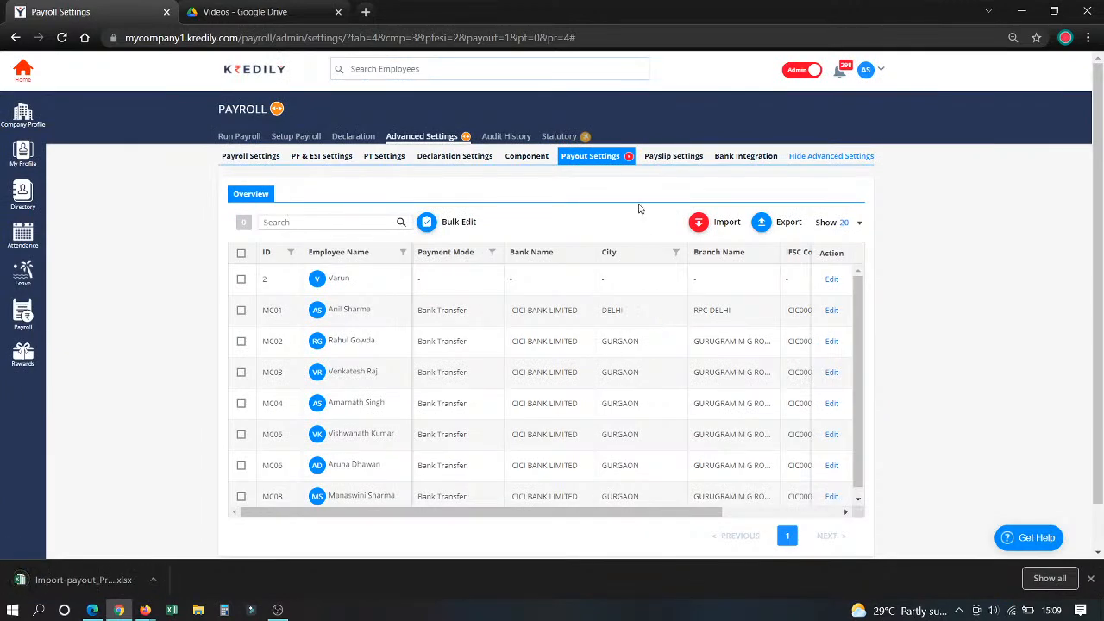
# Step: Review the available payslip formats and the KredPay bank integration settings
pyautogui.click(680, 158)
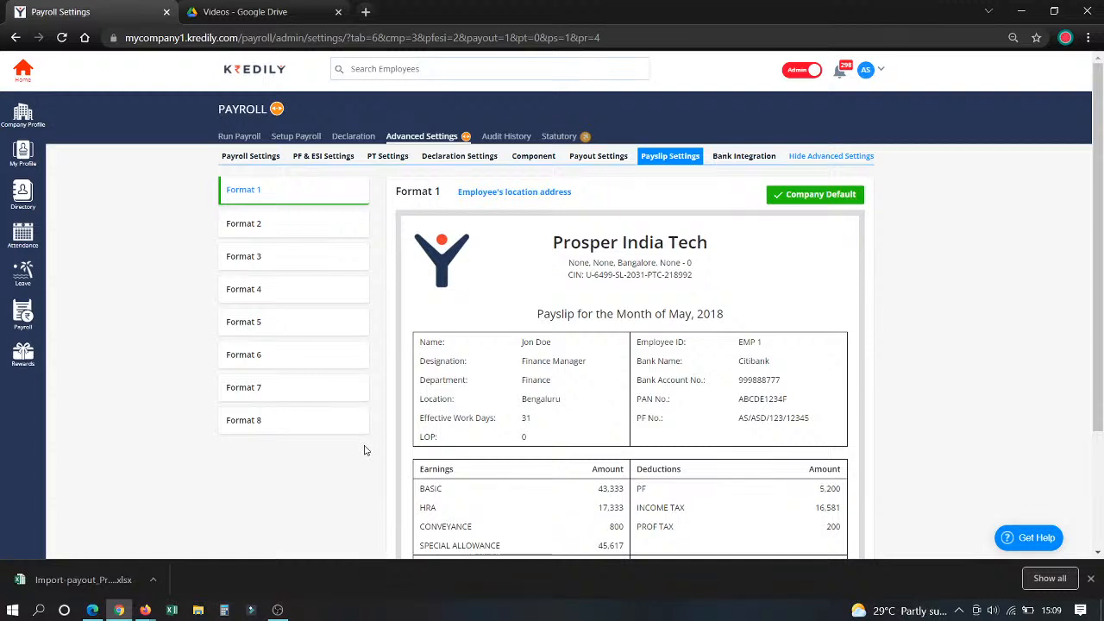
pyautogui.click(731, 155)
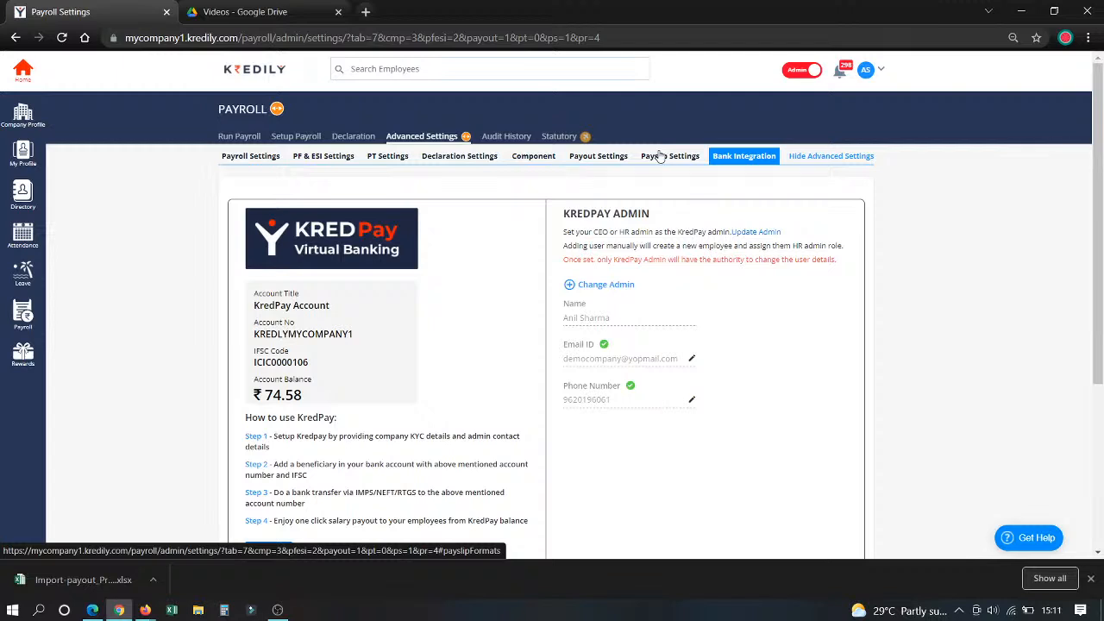
# Step: Open the salary structures in the payroll setup and review the components of Nov SalStr
pyautogui.click(318, 142)
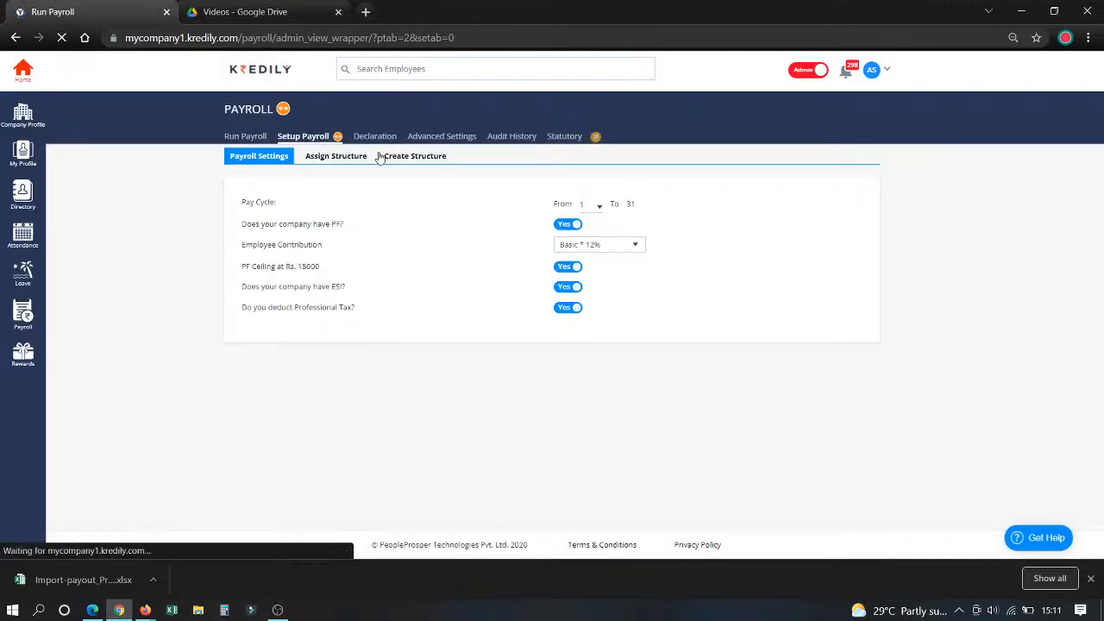
pyautogui.click(384, 156)
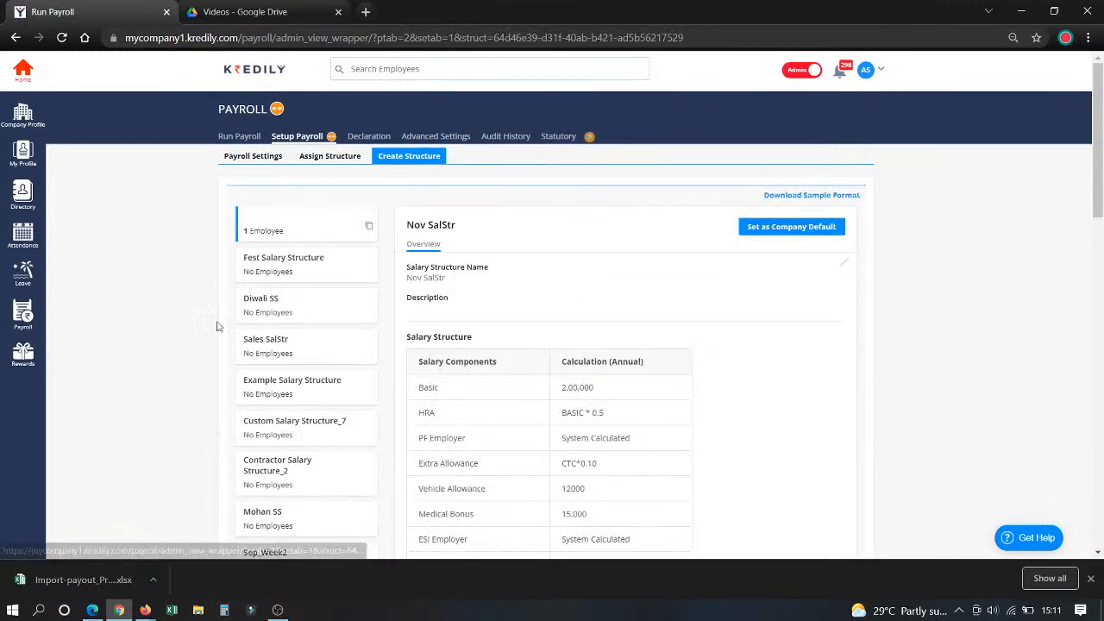
pyautogui.scroll(-10, 284, 284)
pyautogui.scroll(10, 285, 310)
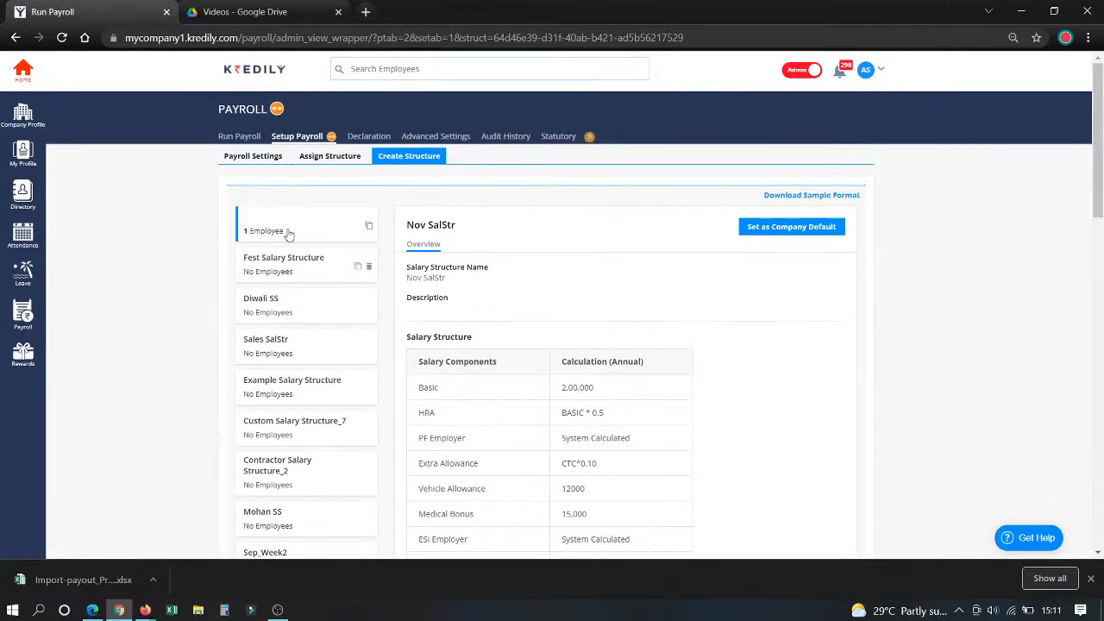
# Step: Create a new contractor structure from the end of the salary structure list
pyautogui.click(287, 230)
pyautogui.scroll(-10, 653, 408)
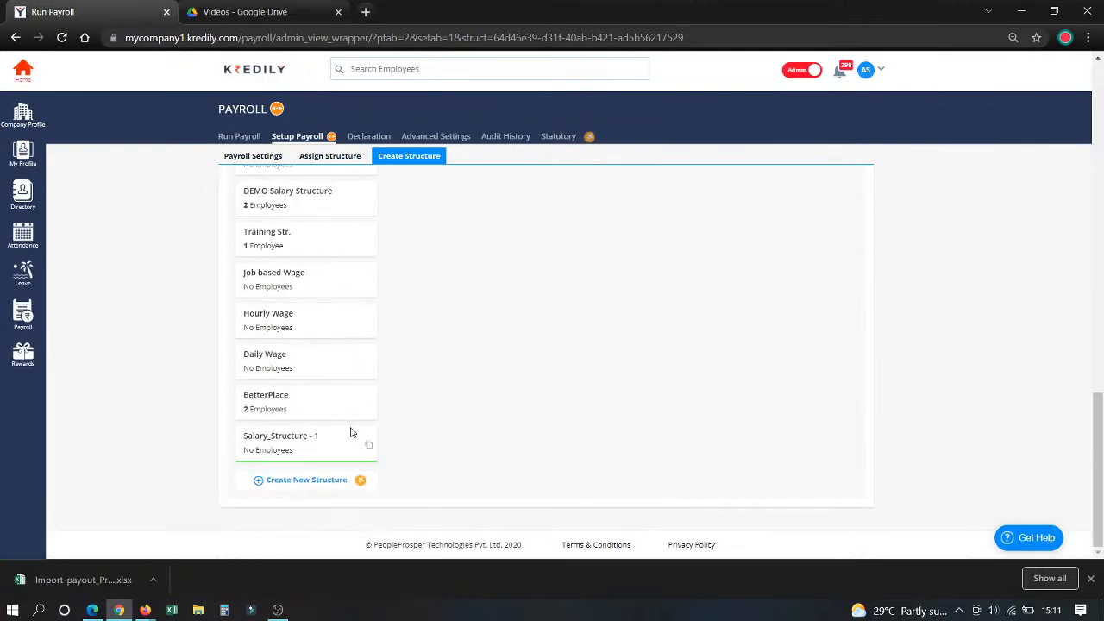
pyautogui.click(281, 483)
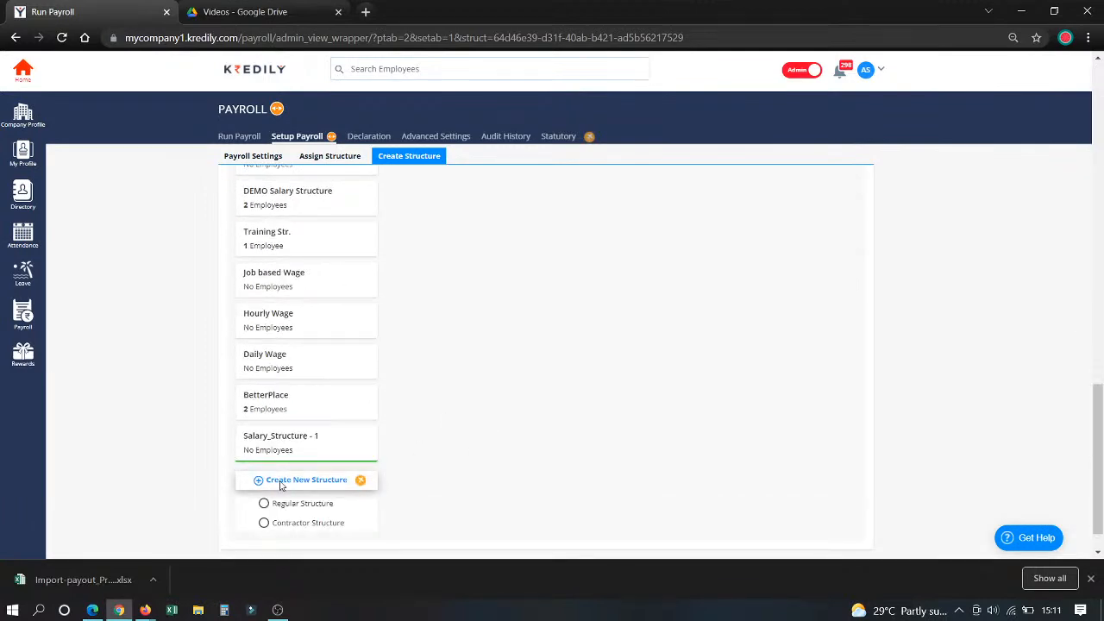
pyautogui.scroll(-1, 280, 485)
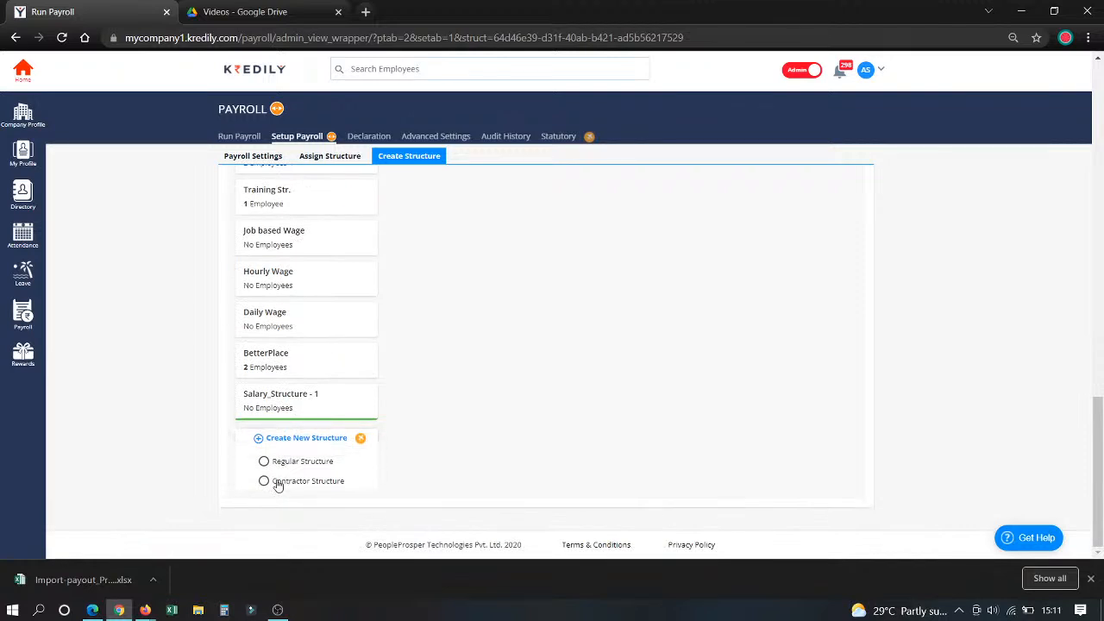
pyautogui.click(278, 482)
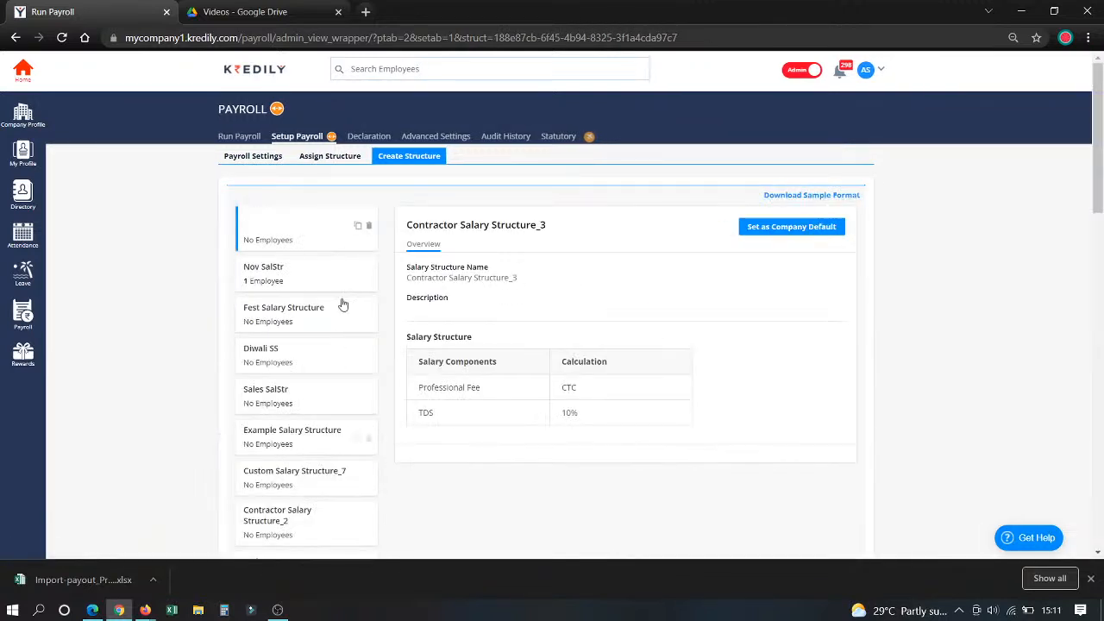
# Step: Check the Nov SalStr components again, and delete the newly added Contractor Salary Structure_3
pyautogui.click(339, 271)
pyautogui.scroll(-5, 702, 387)
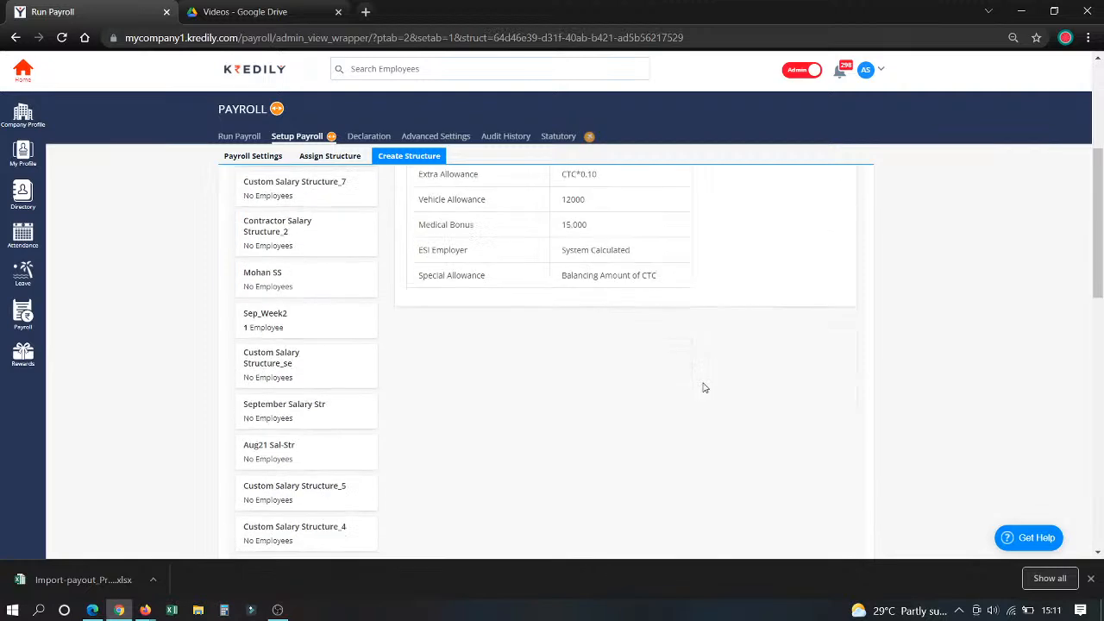
pyautogui.scroll(5, 666, 388)
pyautogui.click(309, 235)
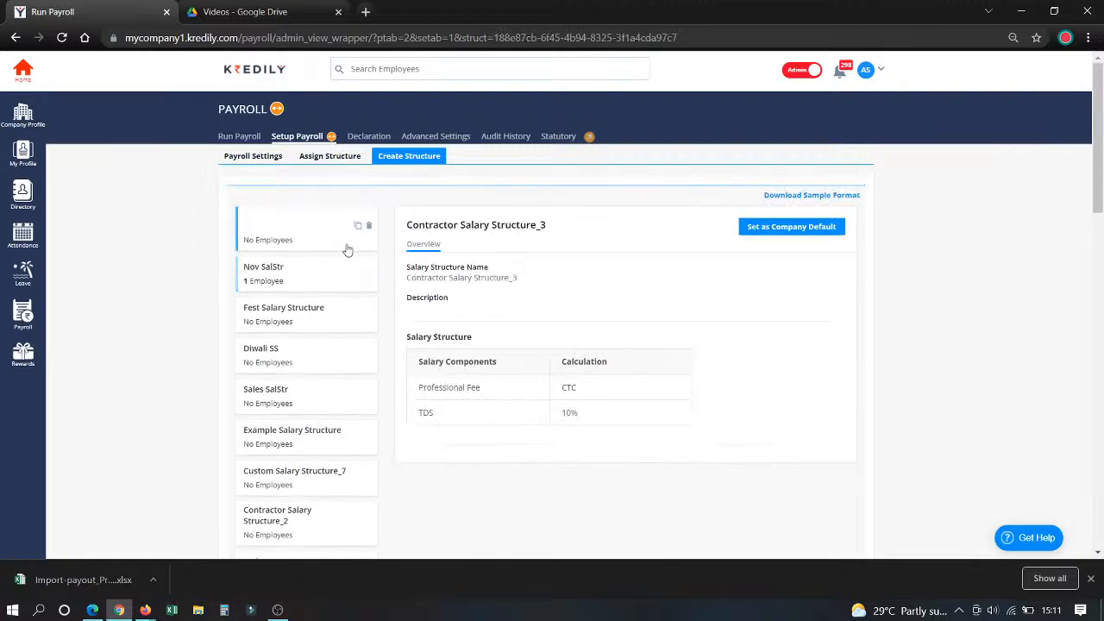
pyautogui.click(368, 226)
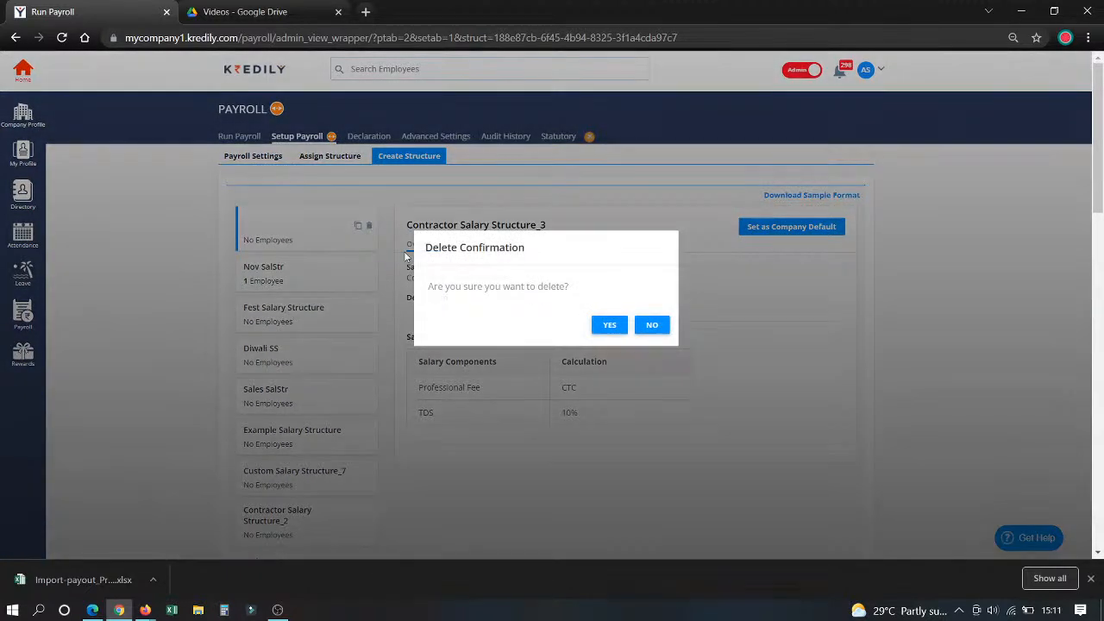
pyautogui.click(609, 324)
pyautogui.click(545, 368)
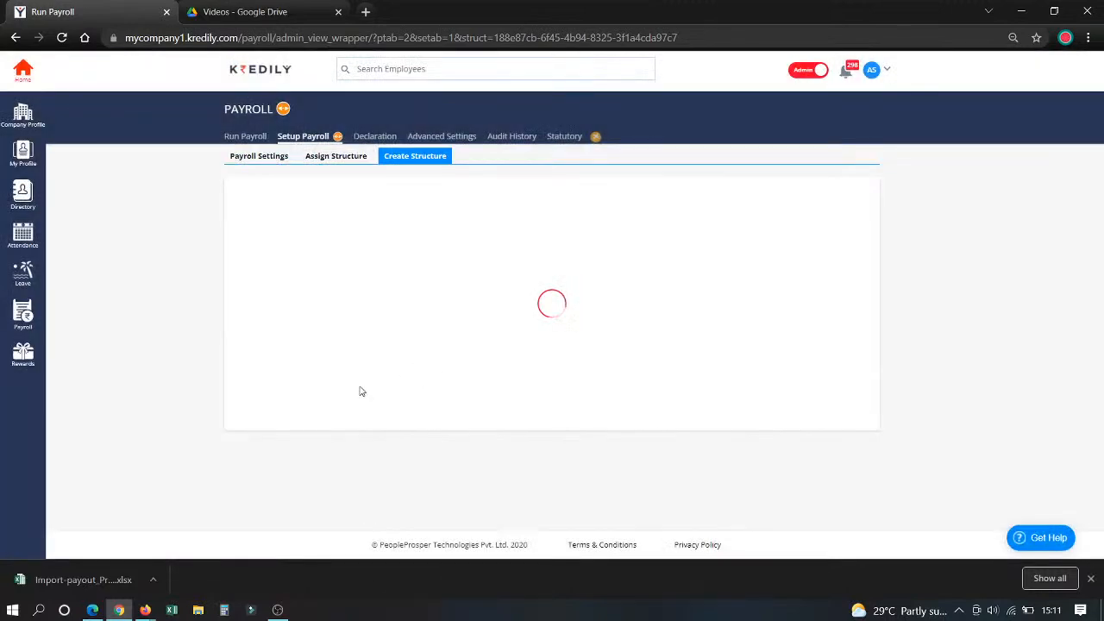
# Step: Create a new regular salary structure and open it for editing
pyautogui.click(321, 481)
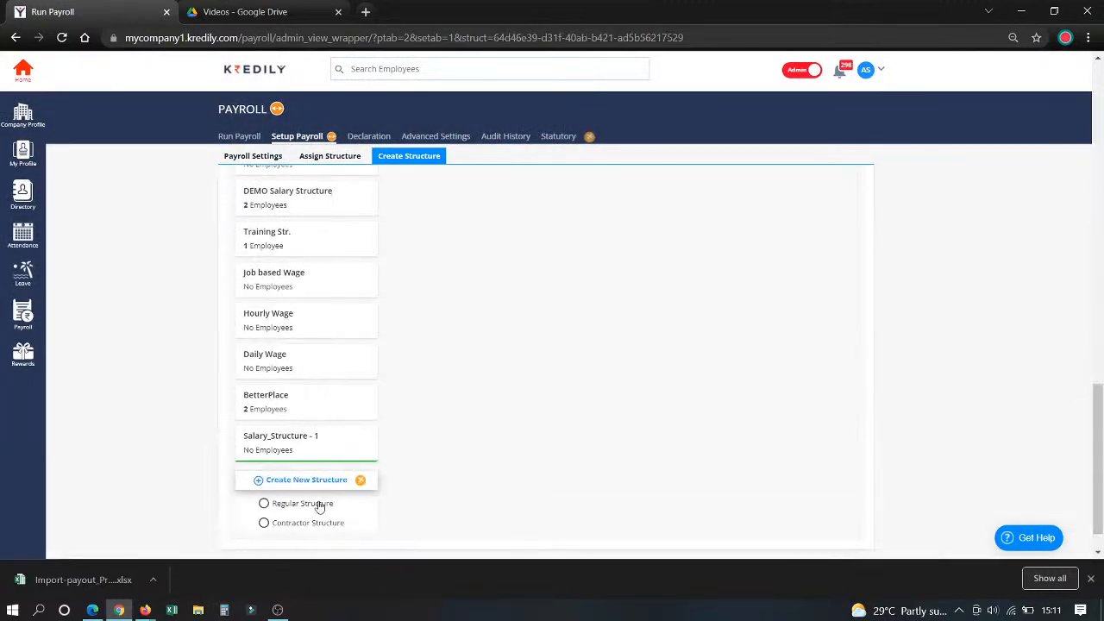
pyautogui.click(312, 508)
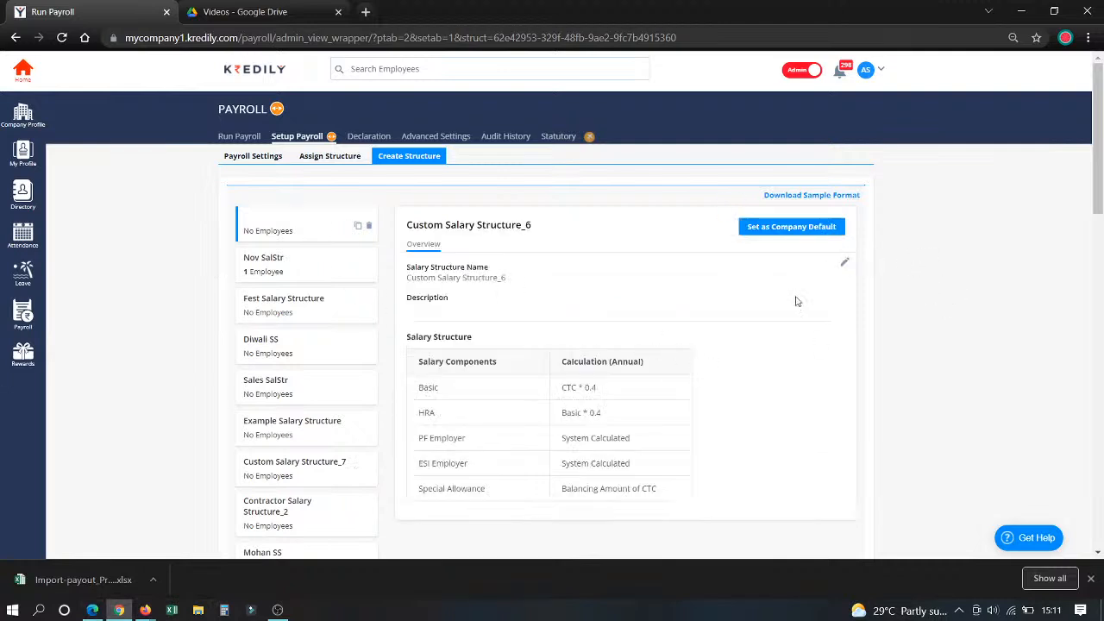
pyautogui.click(844, 263)
pyautogui.scroll(-6, 645, 369)
pyautogui.scroll(3, 638, 365)
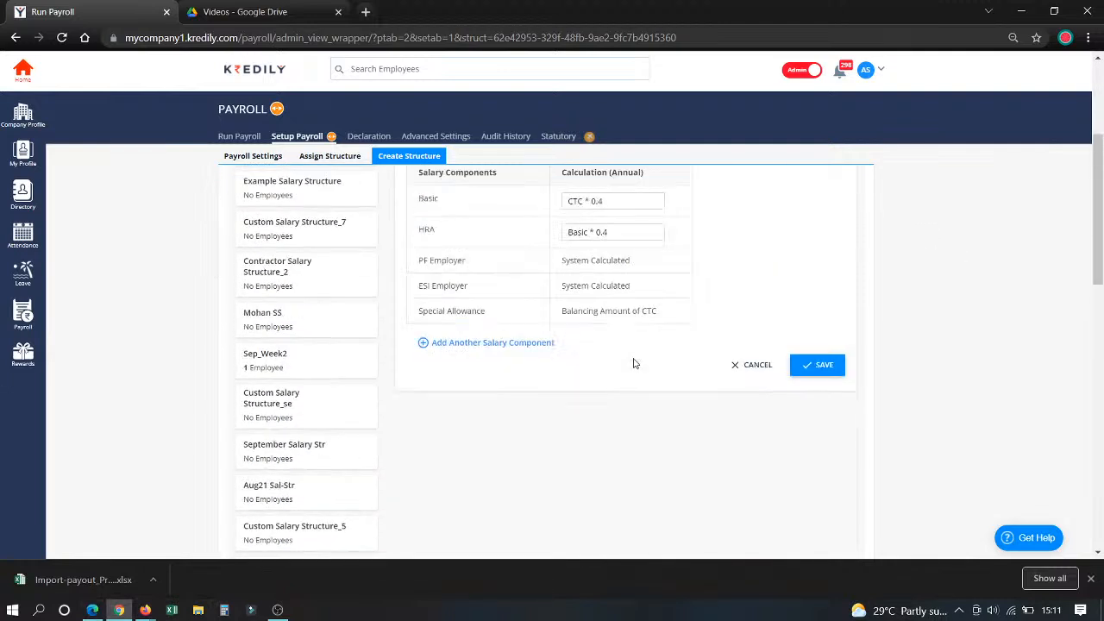
# Step: Look through the available salary components and add Medical Allowance to the new structure
pyautogui.click(464, 344)
pyautogui.click(465, 343)
pyautogui.scroll(-5, 461, 448)
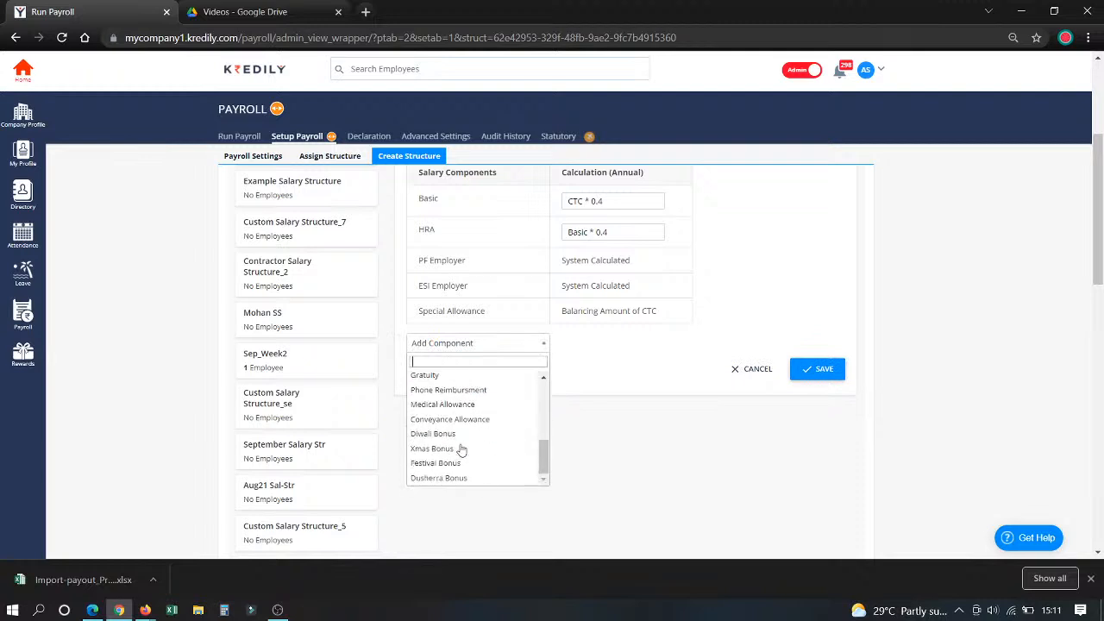
pyautogui.scroll(5, 462, 450)
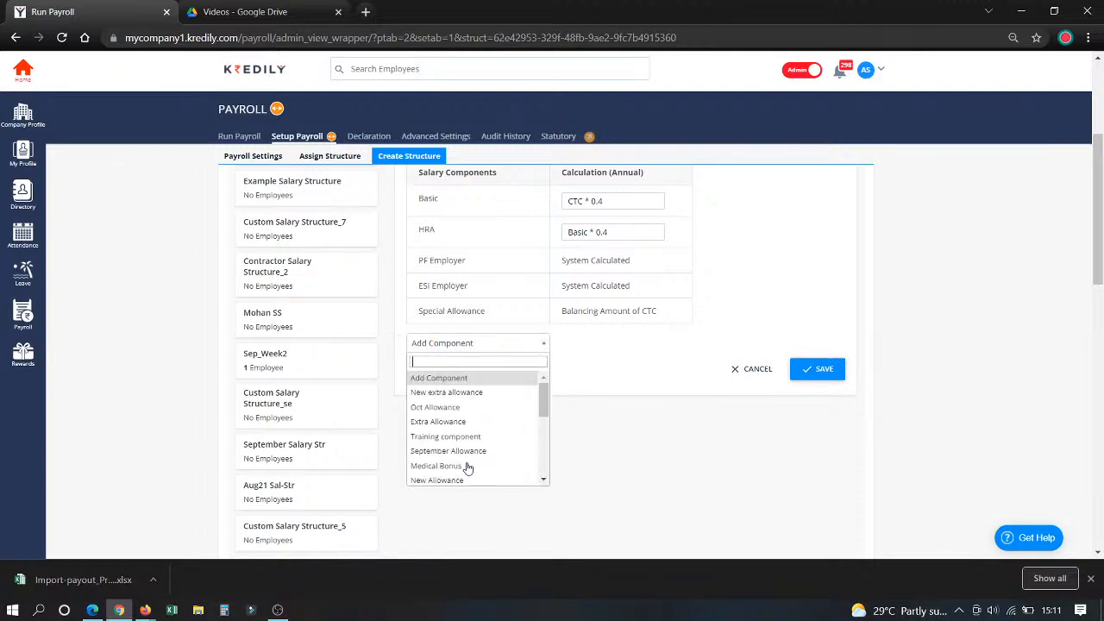
pyautogui.scroll(-5, 467, 466)
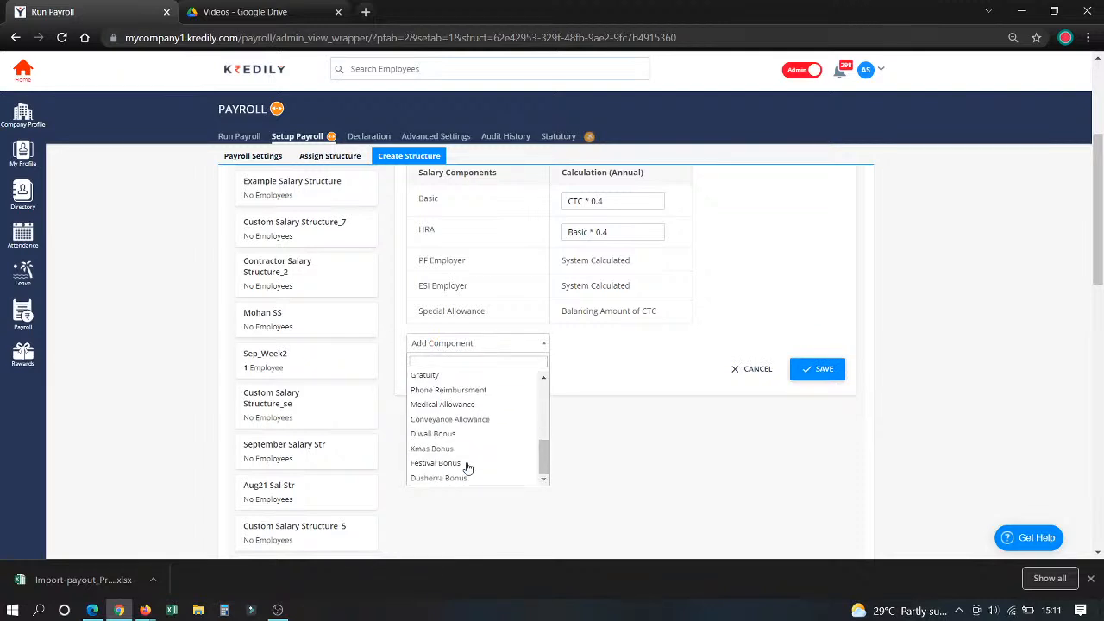
pyautogui.click(450, 403)
# Step: Add Conveyance Allowance as another component of the new structure and review its component calculations
pyautogui.click(454, 375)
pyautogui.scroll(-5, 461, 470)
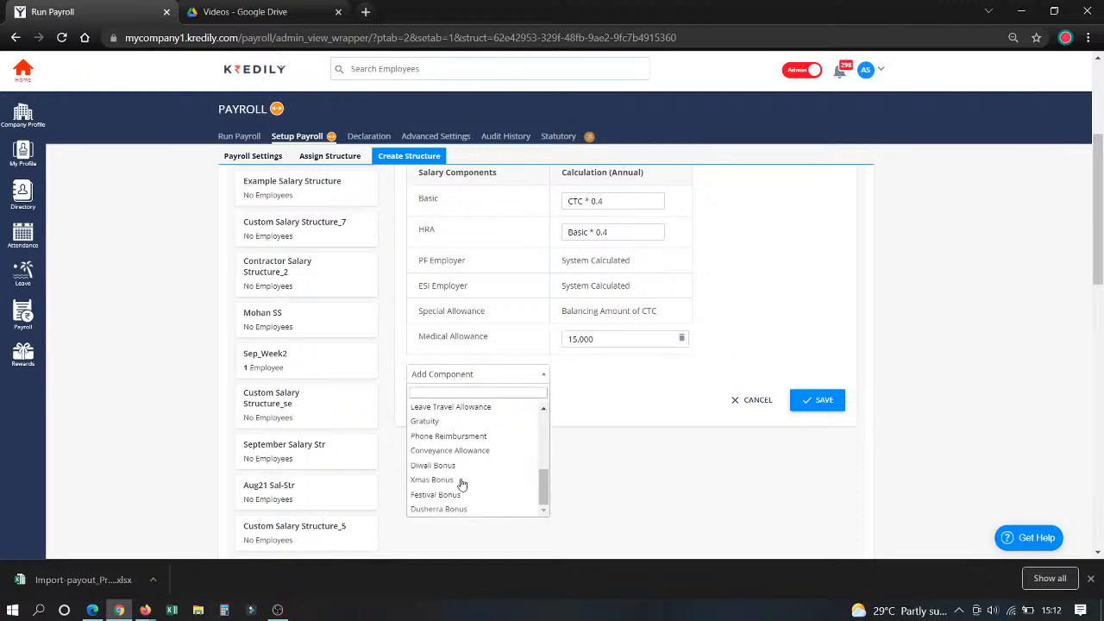
pyautogui.scroll(-2, 461, 482)
pyautogui.scroll(5, 457, 479)
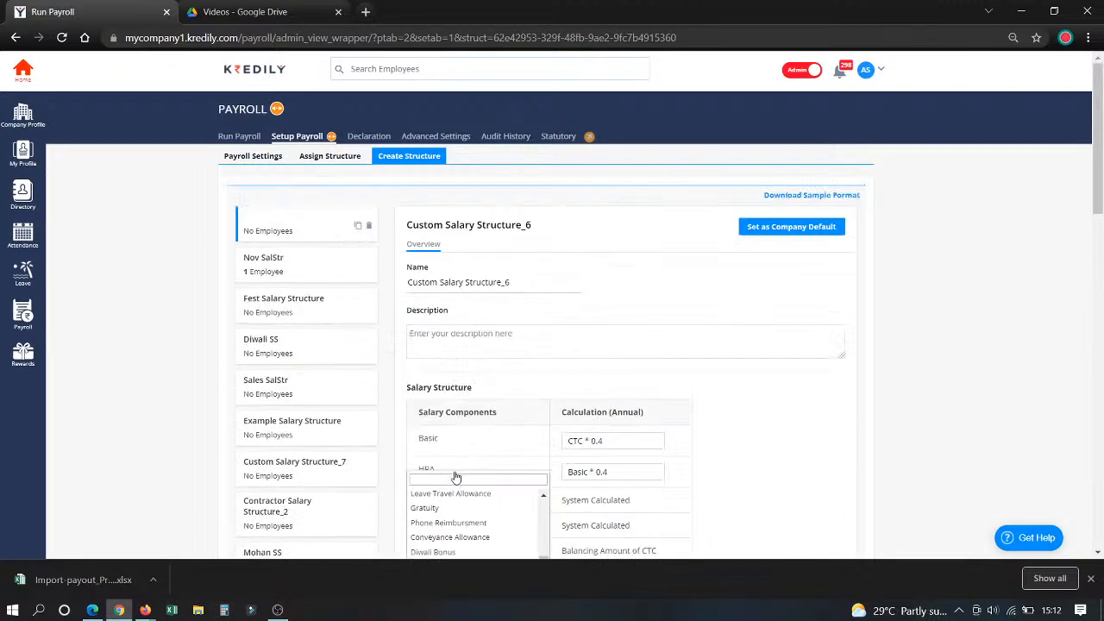
pyautogui.scroll(-5, 452, 476)
pyautogui.scroll(1, 452, 477)
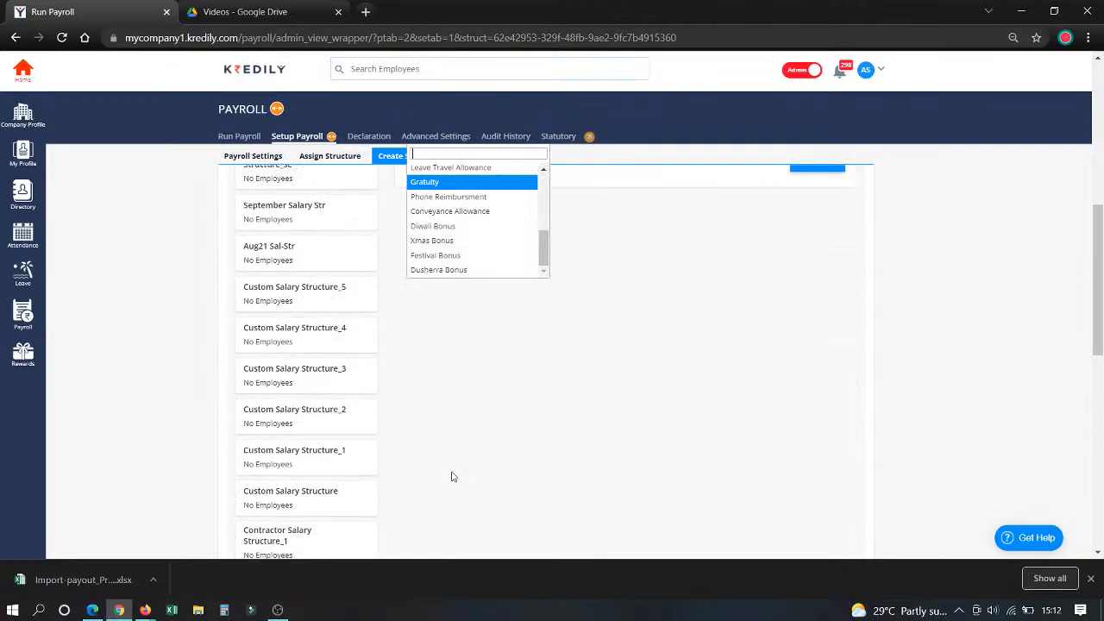
pyautogui.click(442, 213)
pyautogui.scroll(-3, 449, 345)
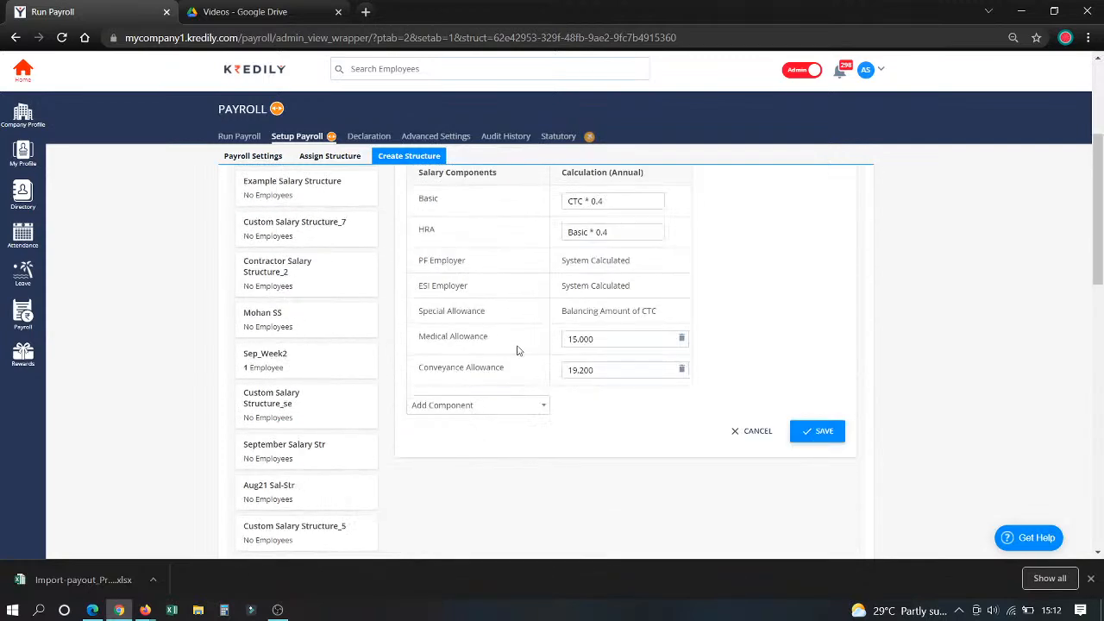
pyautogui.moveTo(1099, 278); pyautogui.dragTo(1098, 250)
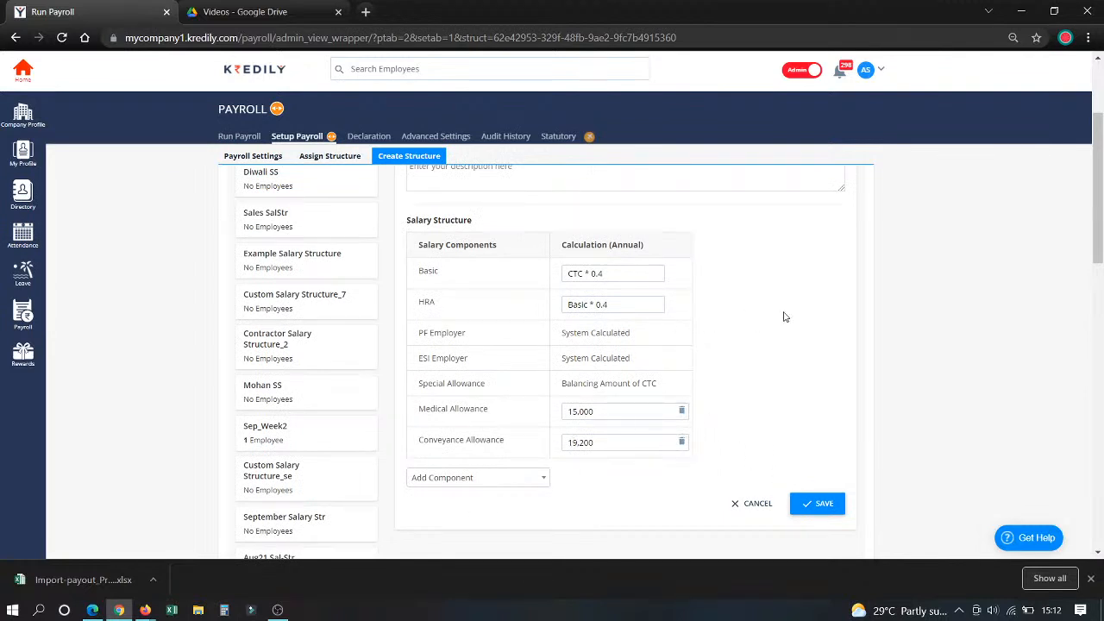
pyautogui.scroll(3, 783, 317)
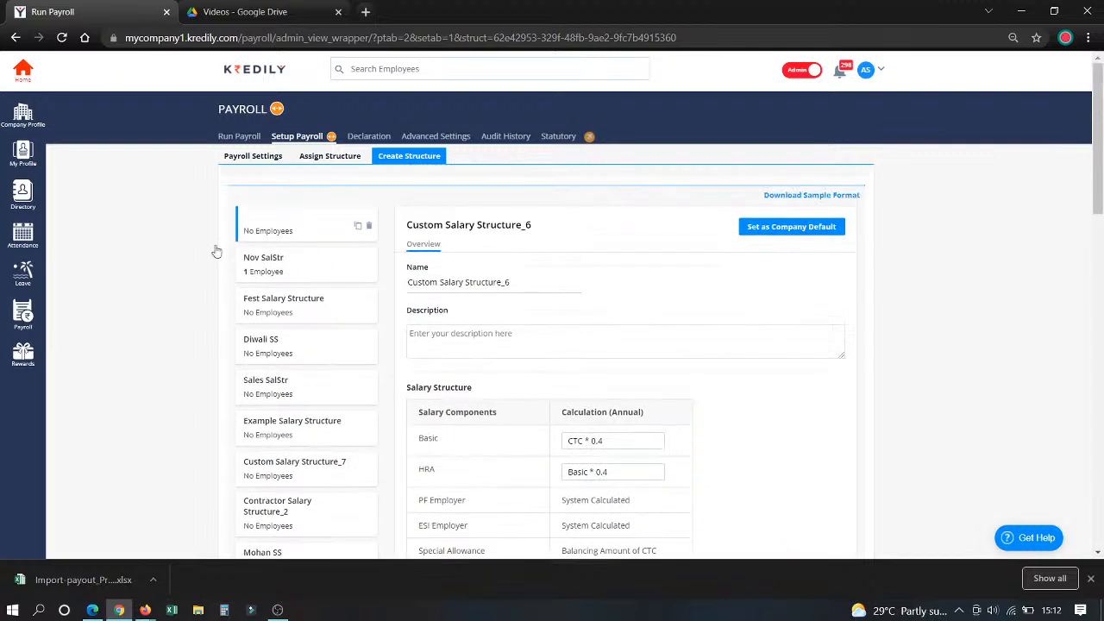
# Step: Open the structure assignment list and check selecting one employee and all employees, ending with the selection cleared
pyautogui.click(320, 161)
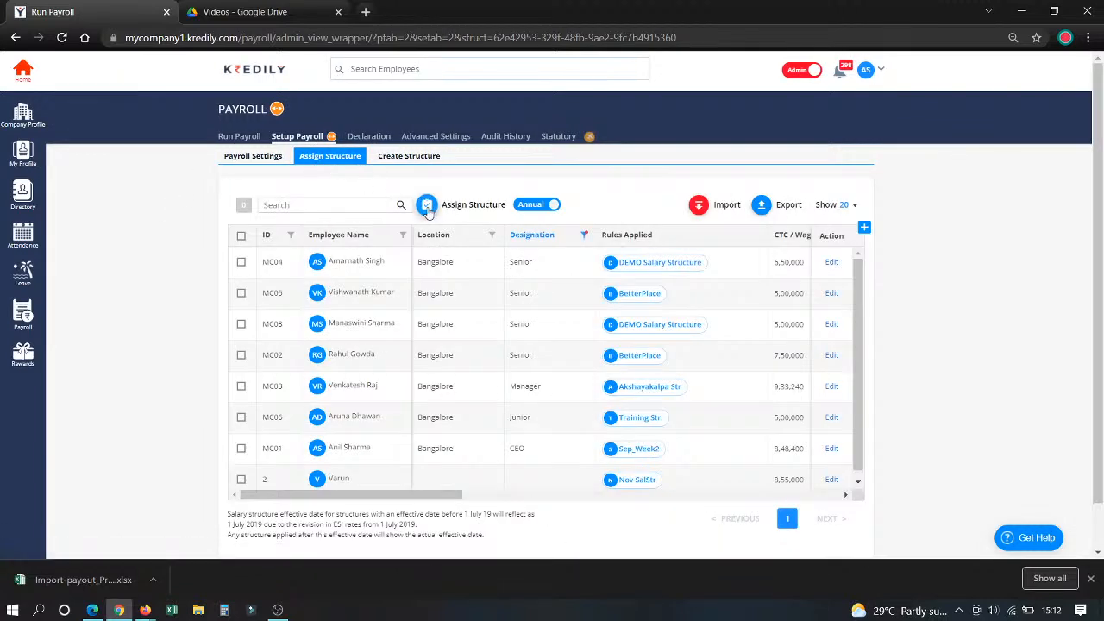
pyautogui.click(241, 261)
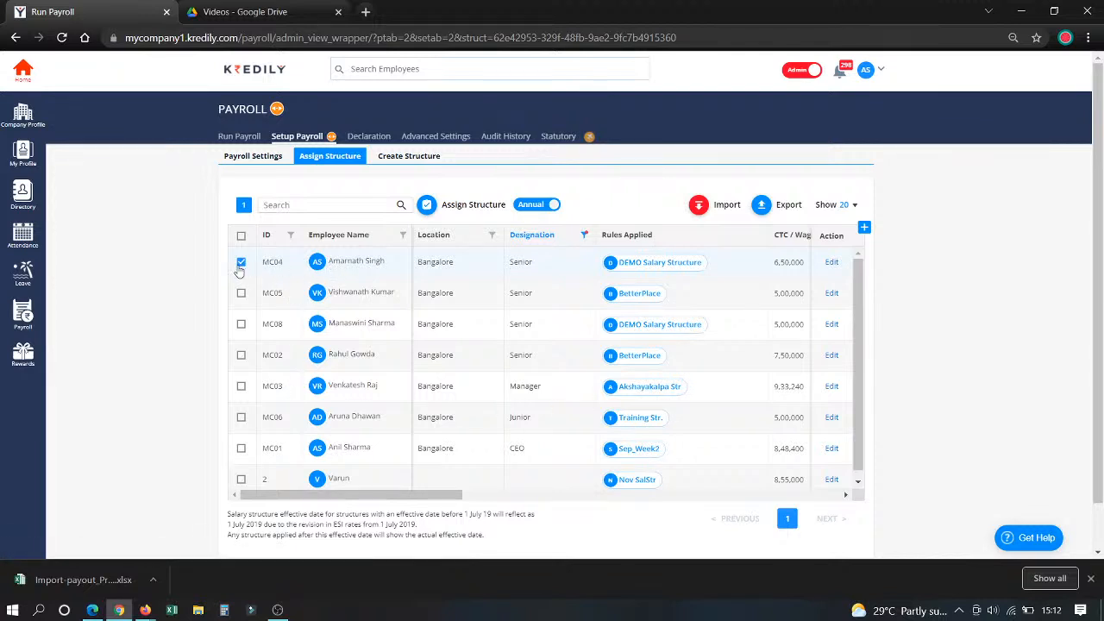
pyautogui.click(242, 236)
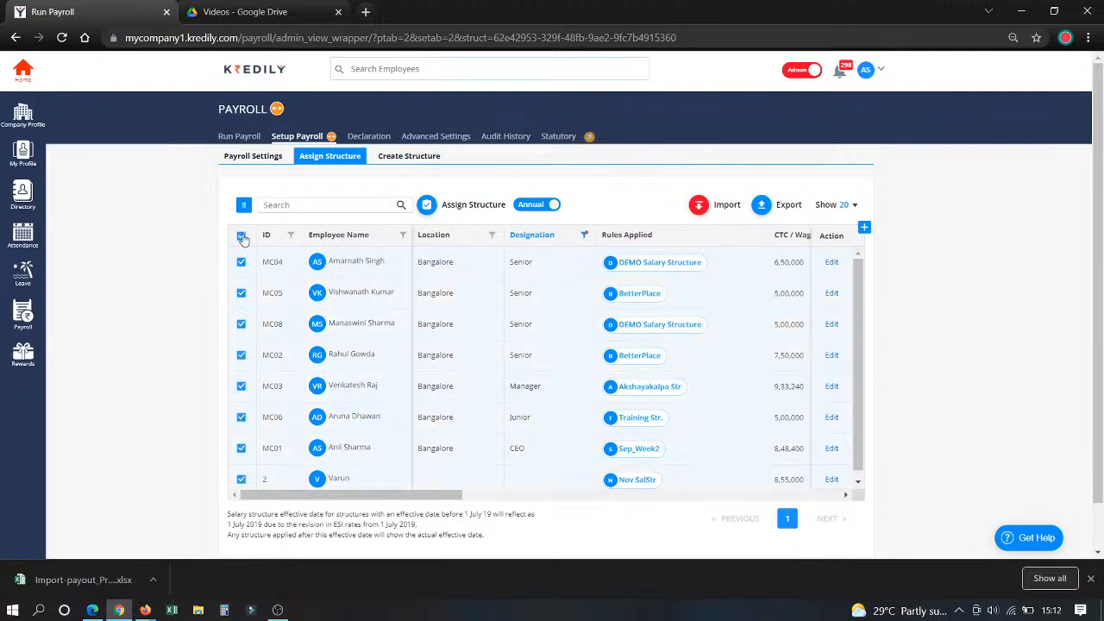
pyautogui.click(242, 236)
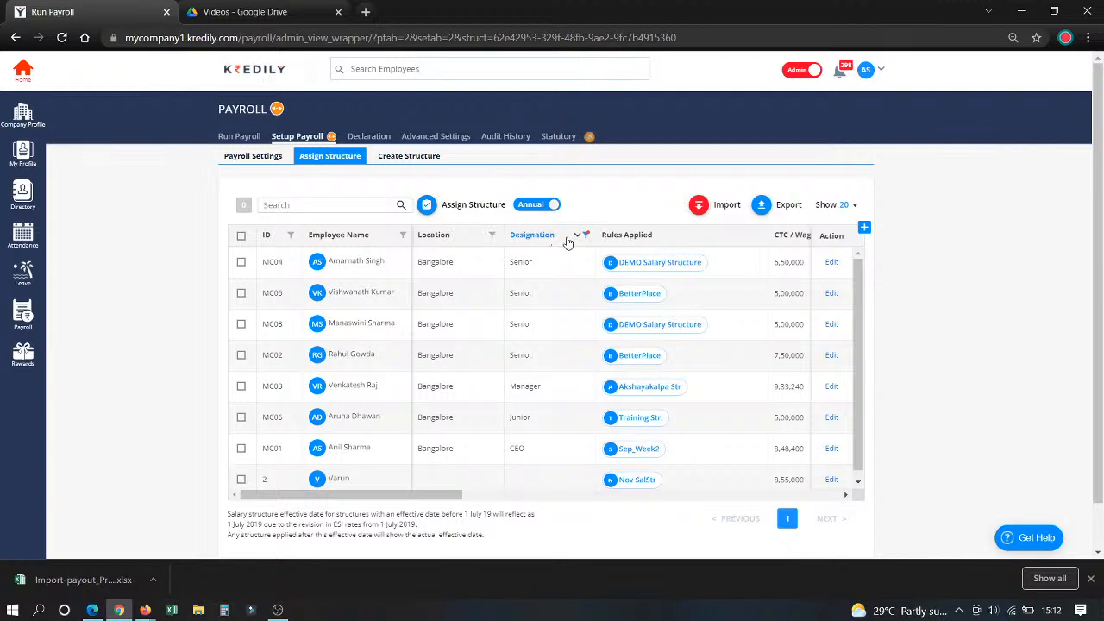
# Step: Try to assign the Nov SalStr structure to the first listed employee with effective date 01/11/2021
pyautogui.click(241, 263)
pyautogui.click(426, 204)
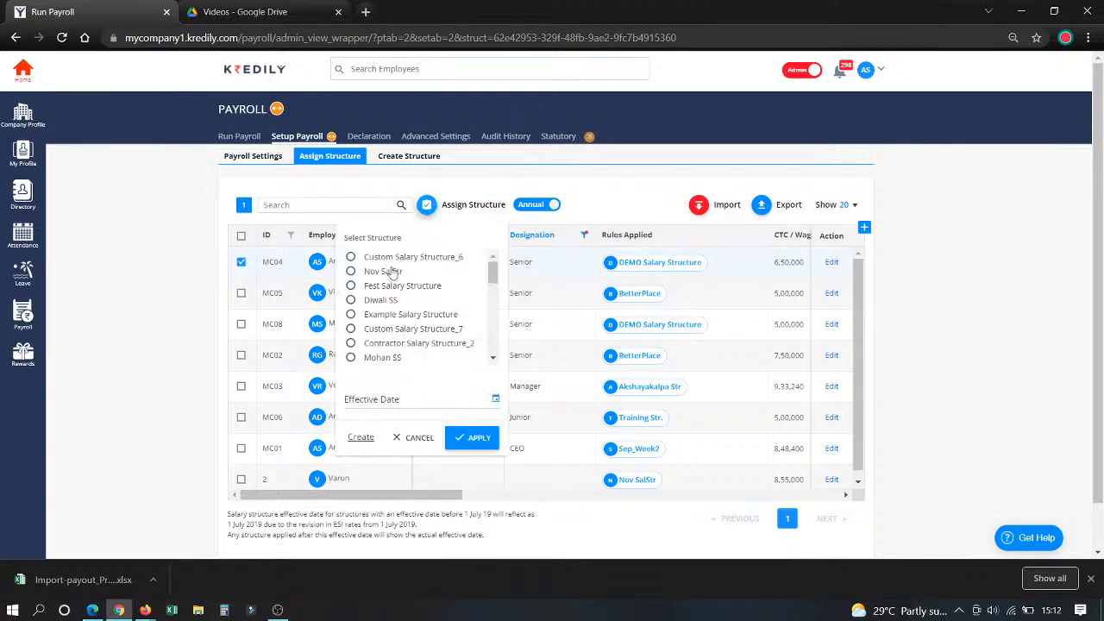
pyautogui.click(388, 400)
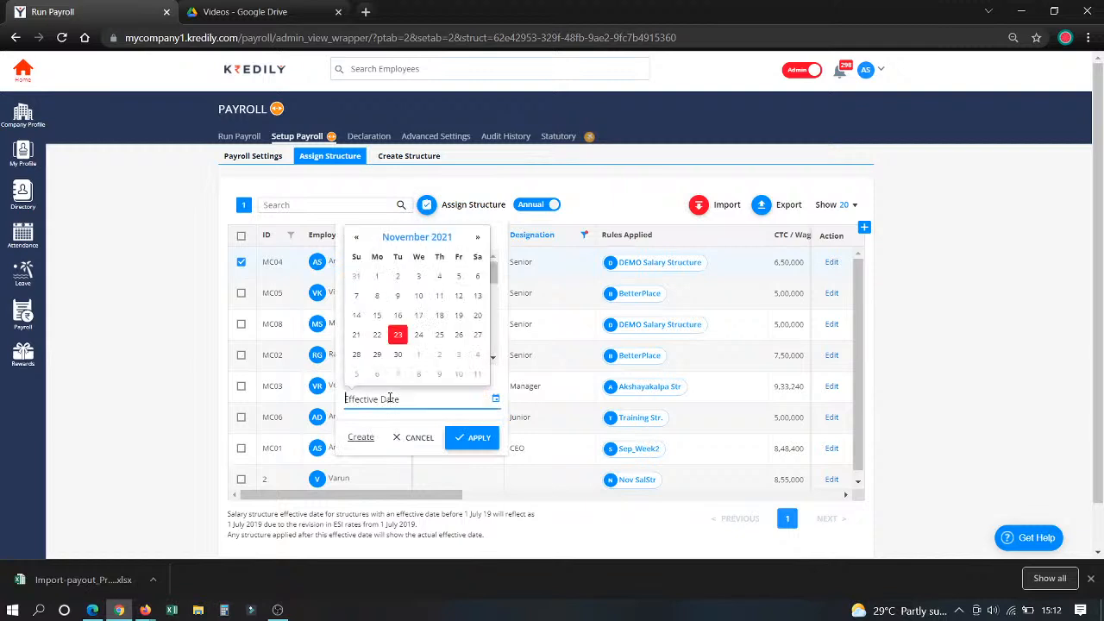
pyautogui.click(400, 278)
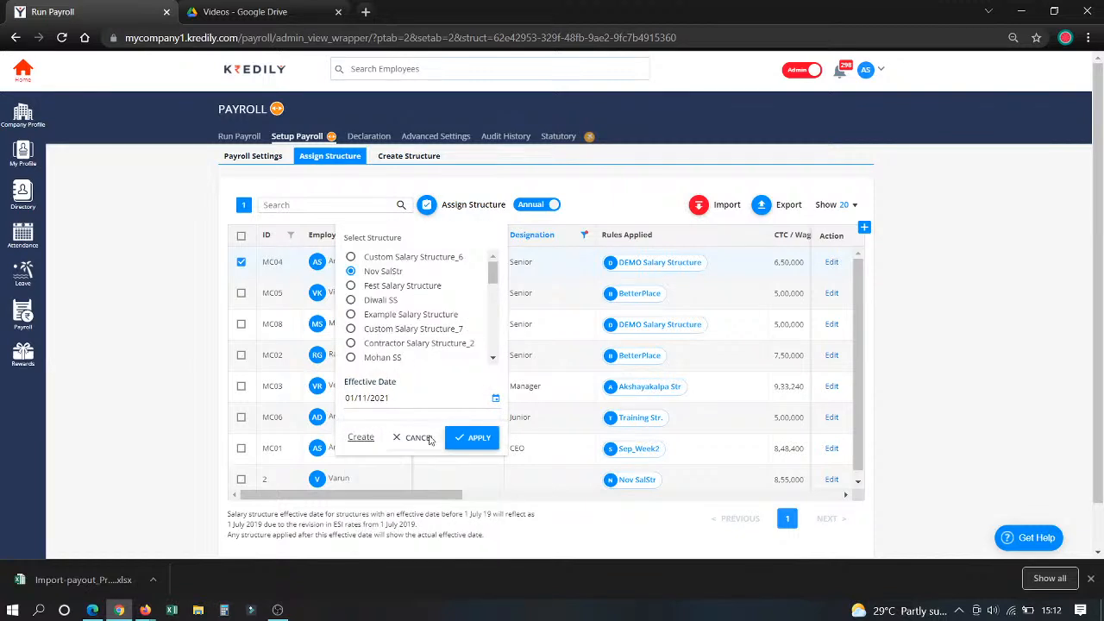
pyautogui.click(455, 437)
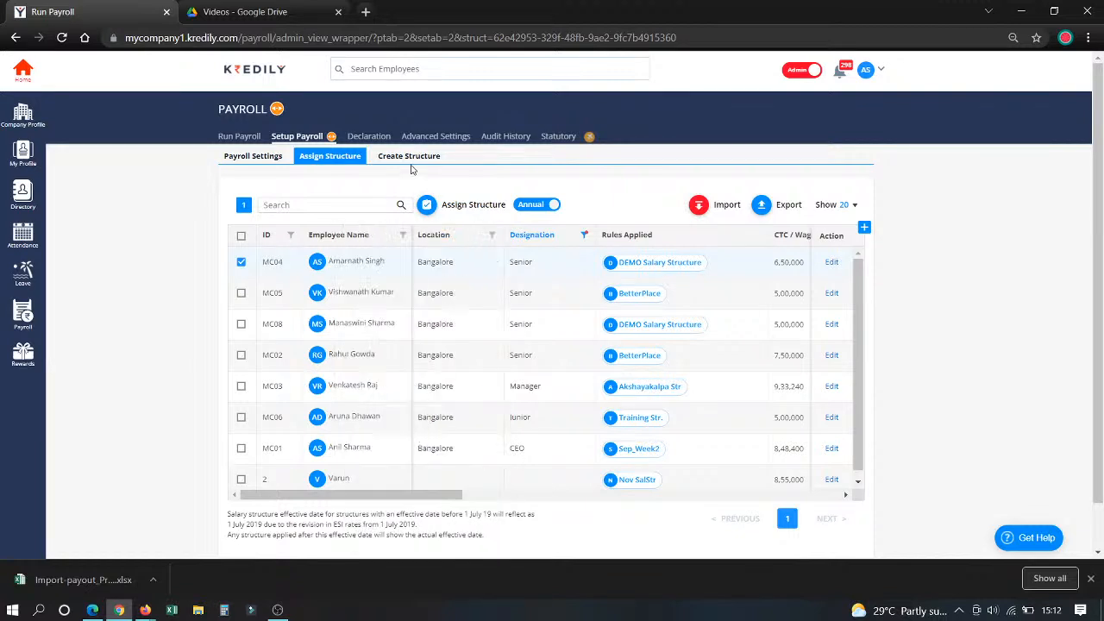
# Step: Open the October 2021 payroll run and review its overview figures for employees, gross and net pay, income tax, PF and PT
pyautogui.click(243, 136)
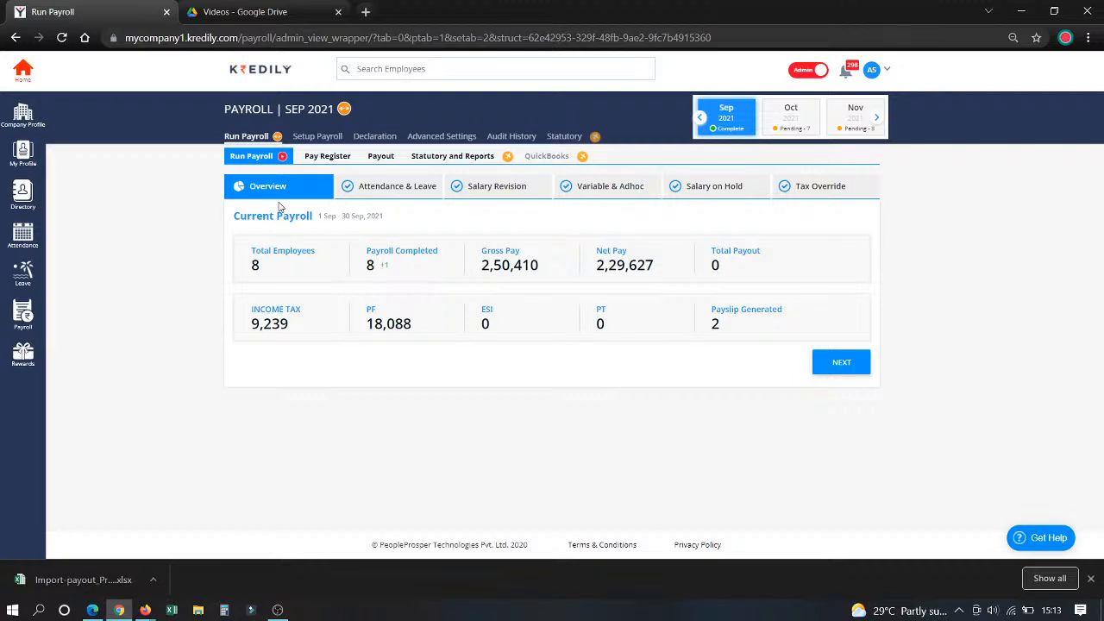
pyautogui.click(786, 114)
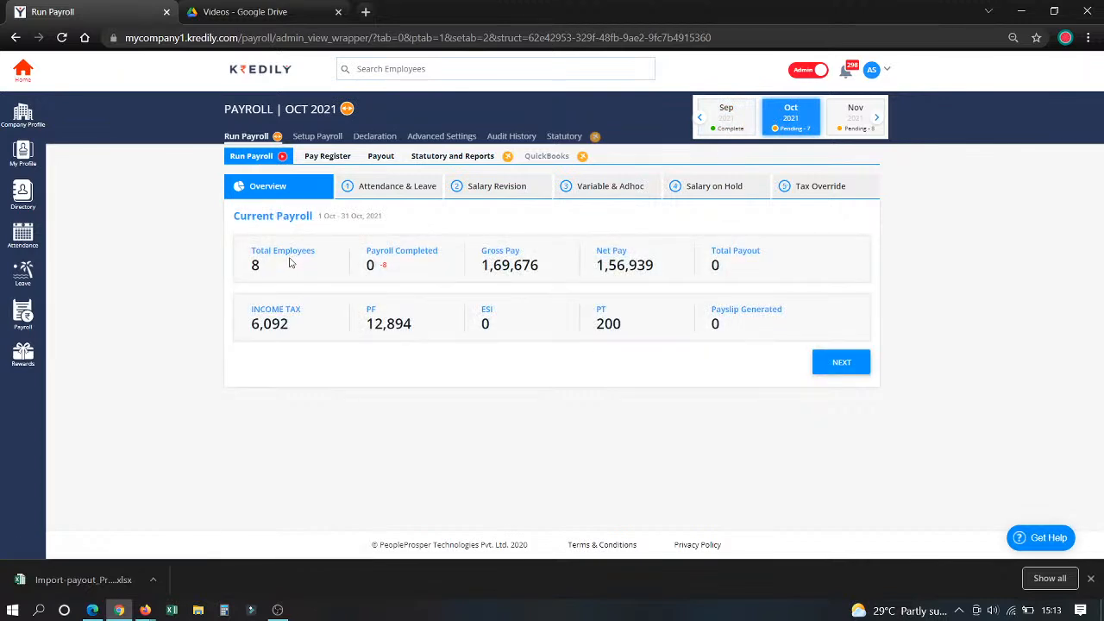
pyautogui.moveTo(282, 266); pyautogui.dragTo(181, 259)
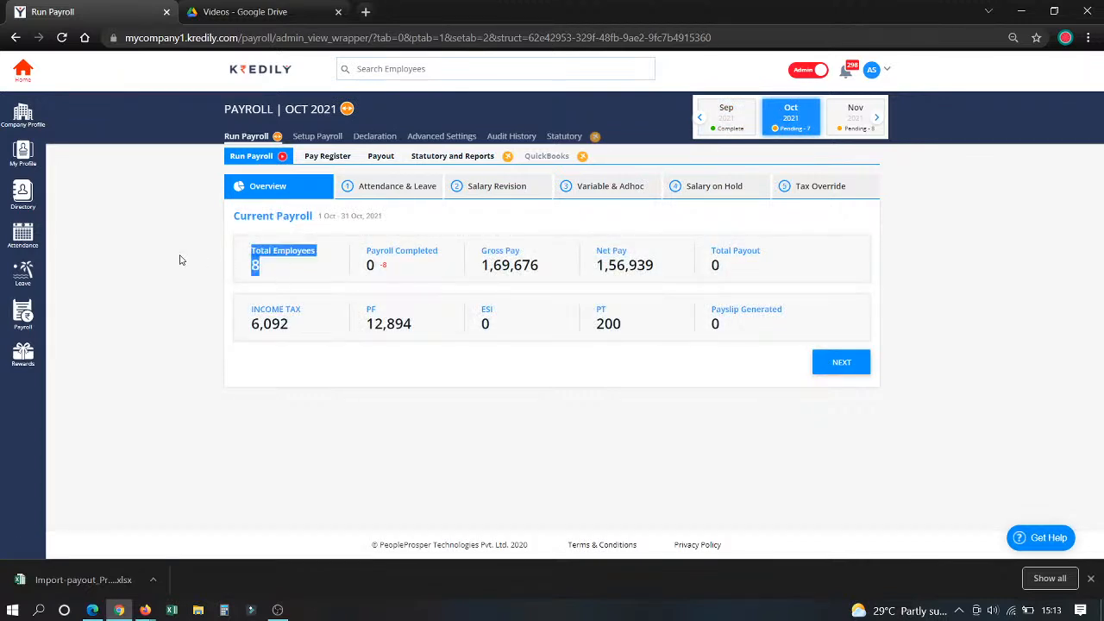
pyautogui.click(250, 355)
pyautogui.moveTo(250, 339); pyautogui.dragTo(312, 328)
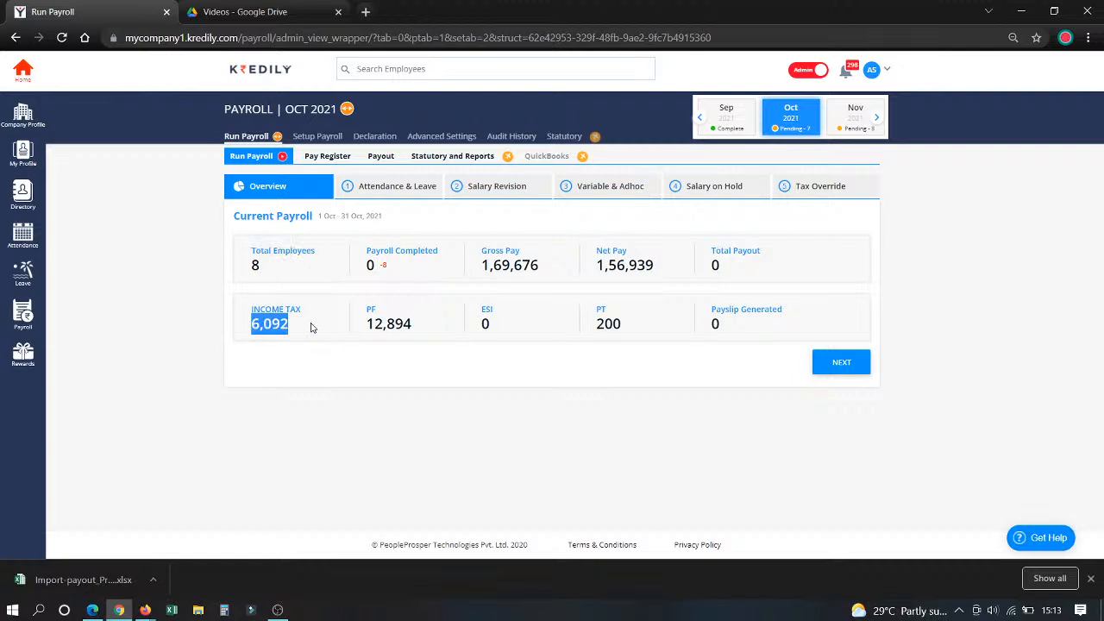
pyautogui.moveTo(484, 266); pyautogui.dragTo(557, 271)
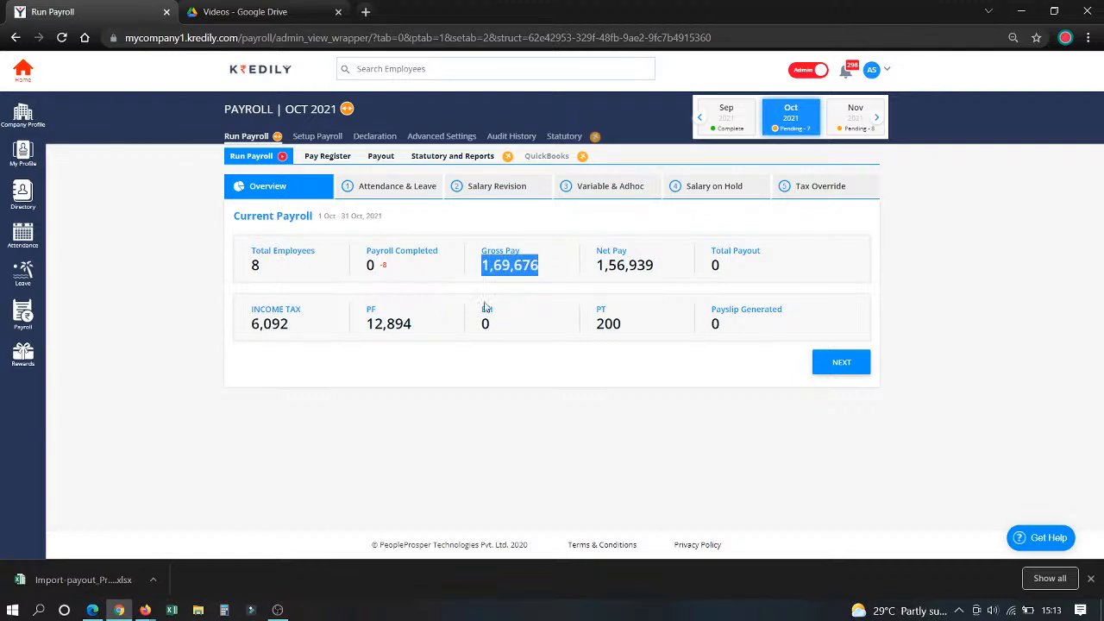
pyautogui.moveTo(441, 326); pyautogui.dragTo(364, 332)
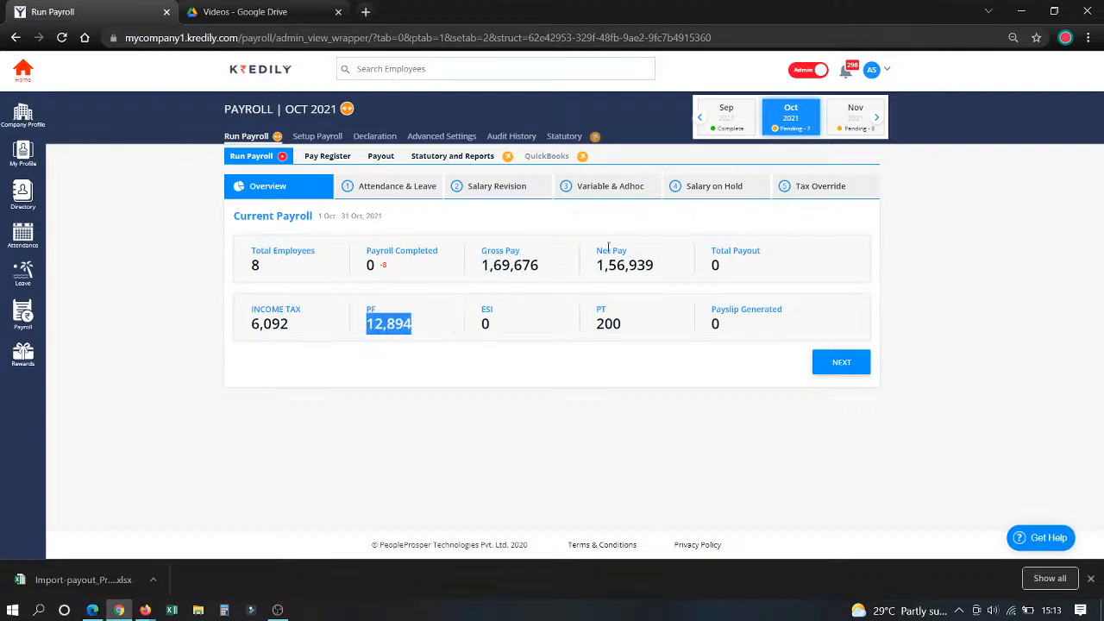
pyautogui.moveTo(594, 262); pyautogui.dragTo(687, 278)
pyautogui.moveTo(652, 329); pyautogui.dragTo(498, 330)
pyautogui.click(510, 363)
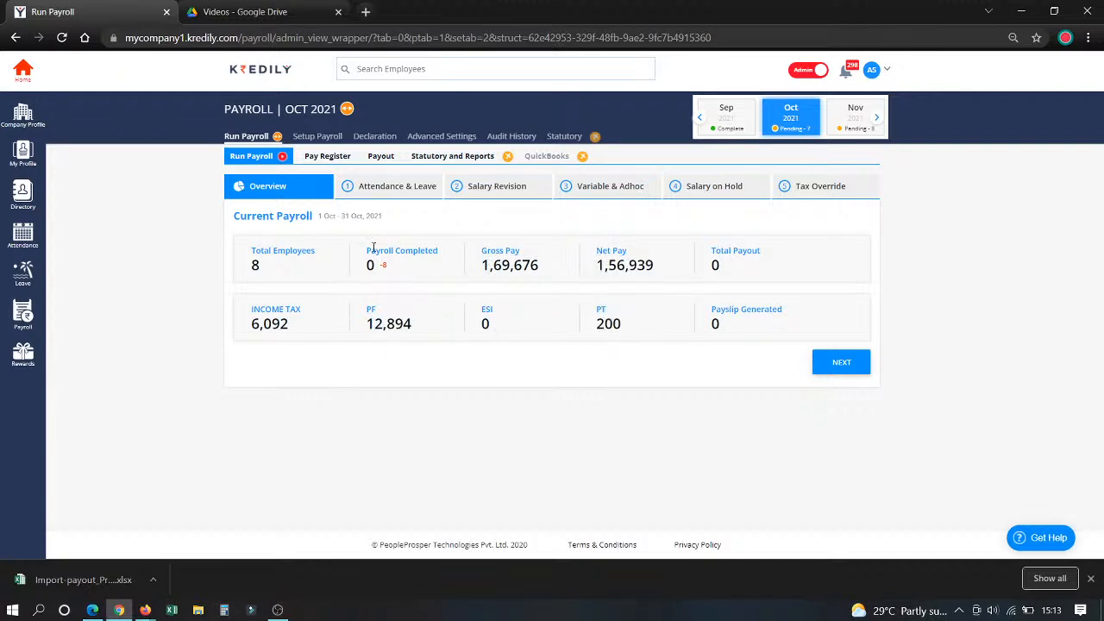
# Step: Open the October attendance records and save the first listed employee's LOP days as 26
pyautogui.click(383, 190)
pyautogui.click(384, 189)
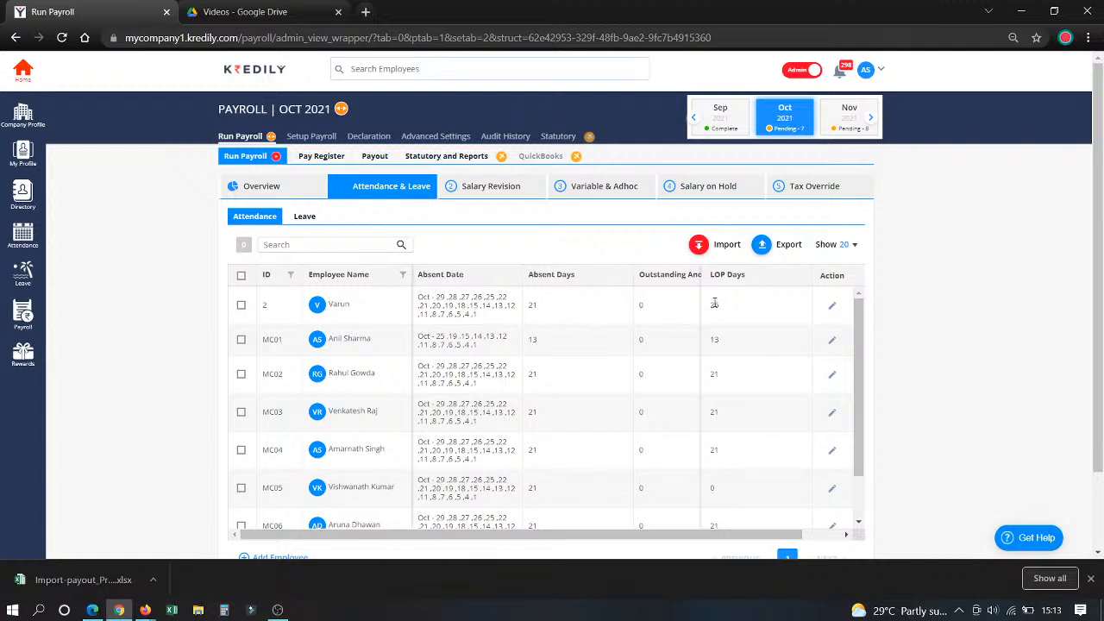
pyautogui.click(833, 307)
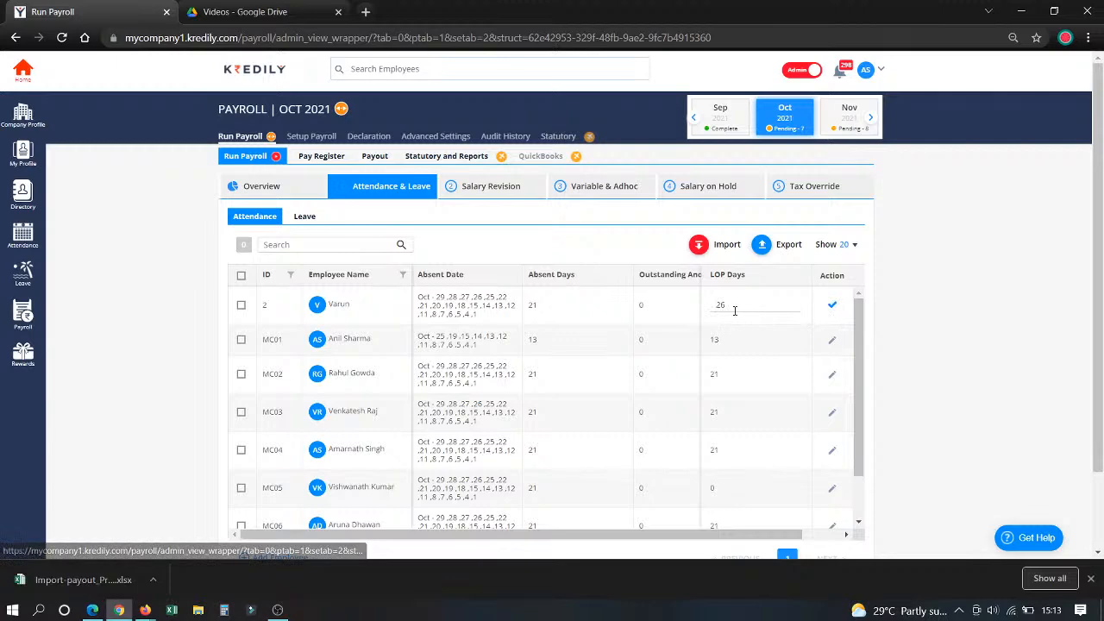
pyautogui.hotkey('ctrl', 'a')
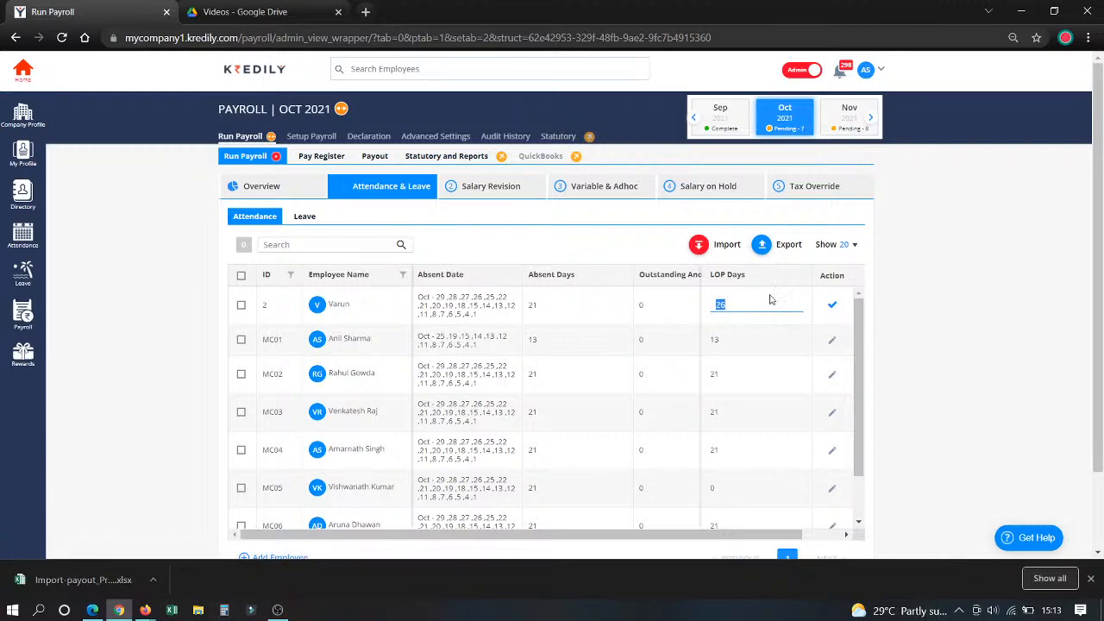
pyautogui.click(831, 313)
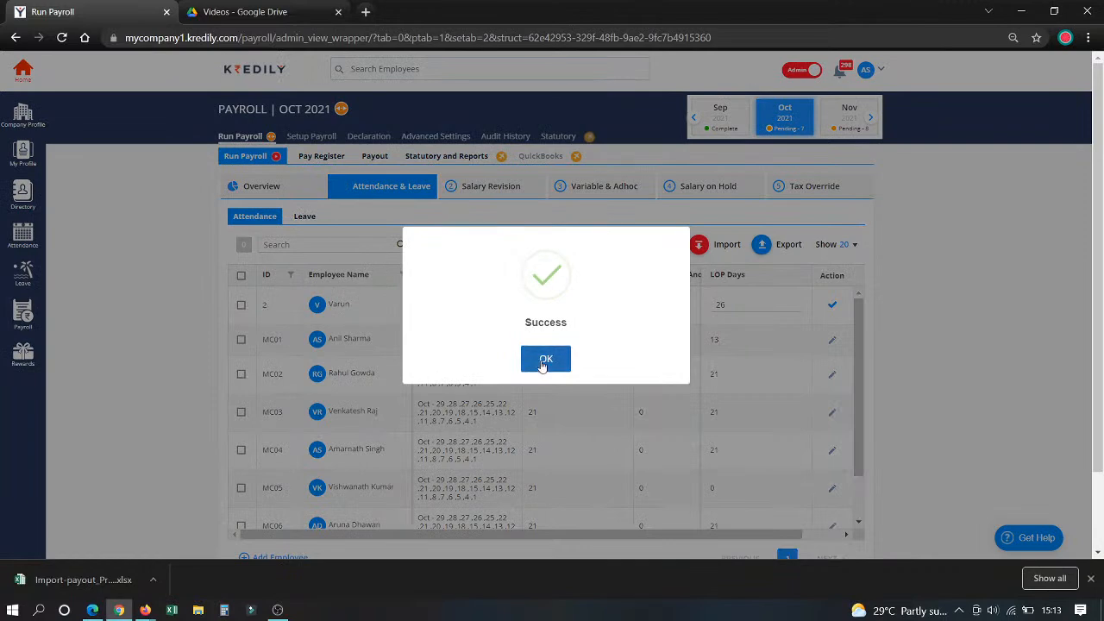
pyautogui.click(542, 362)
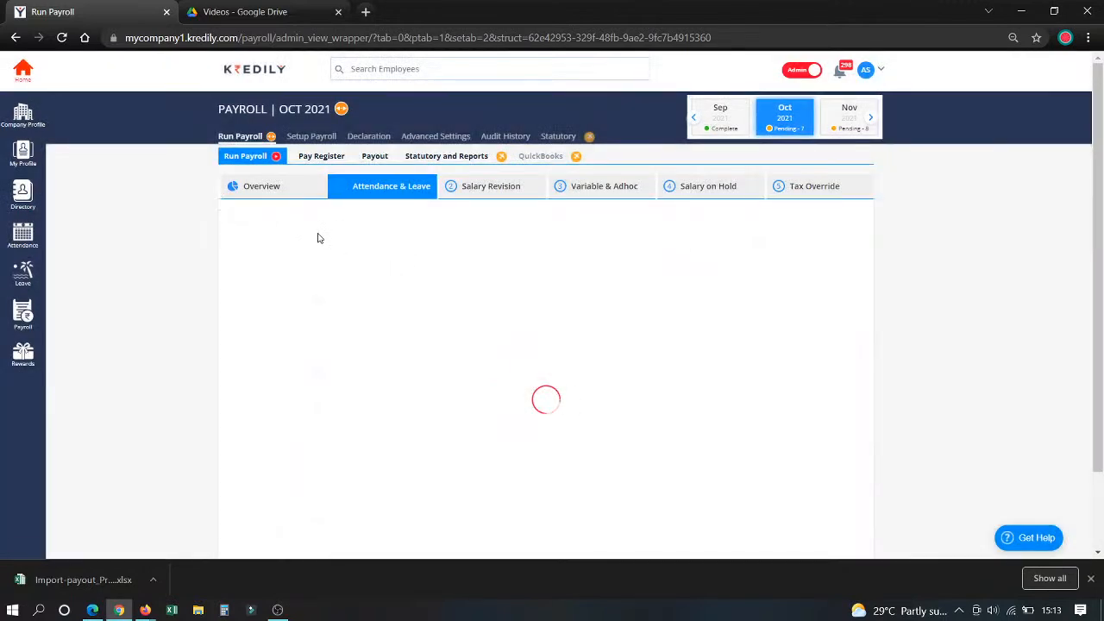
# Step: Review the October leave records, the salary revisions and the variable payments
pyautogui.click(306, 219)
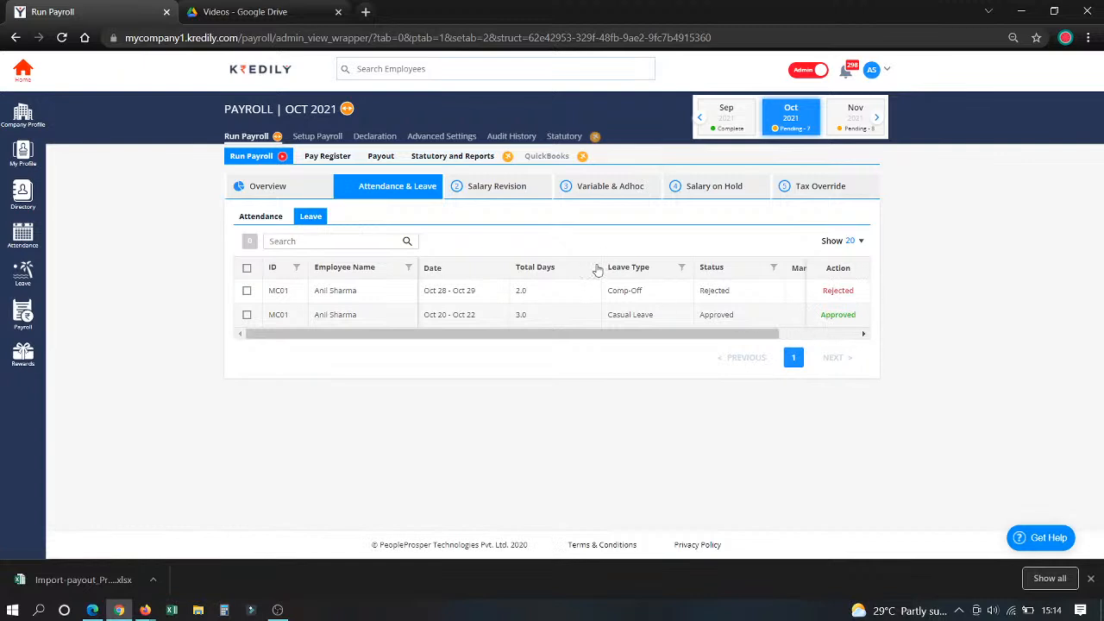
pyautogui.click(529, 190)
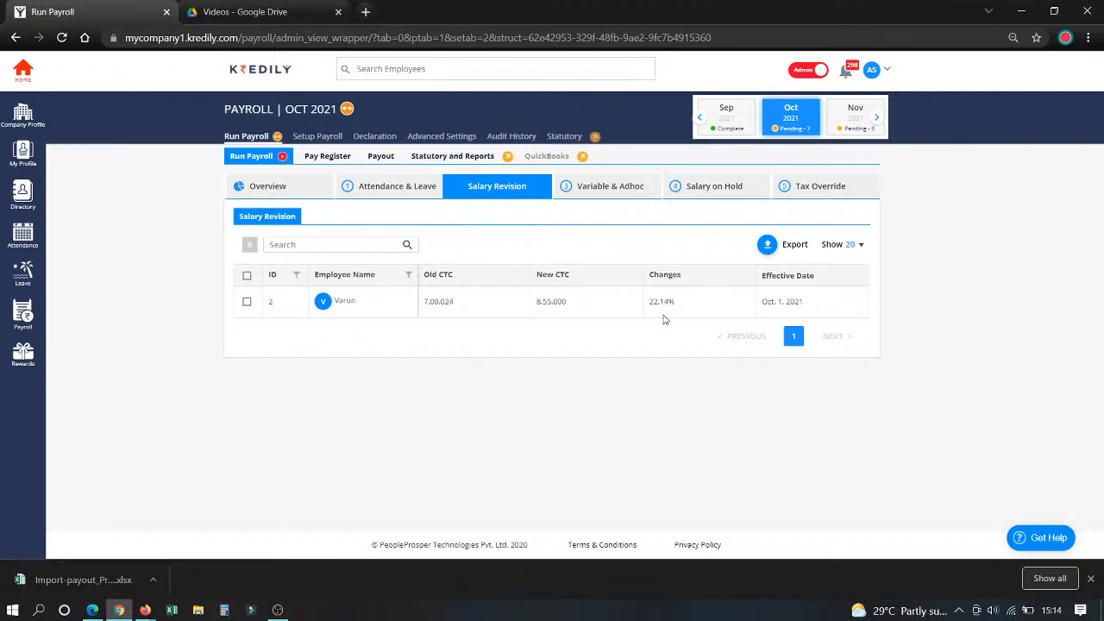
pyautogui.click(597, 188)
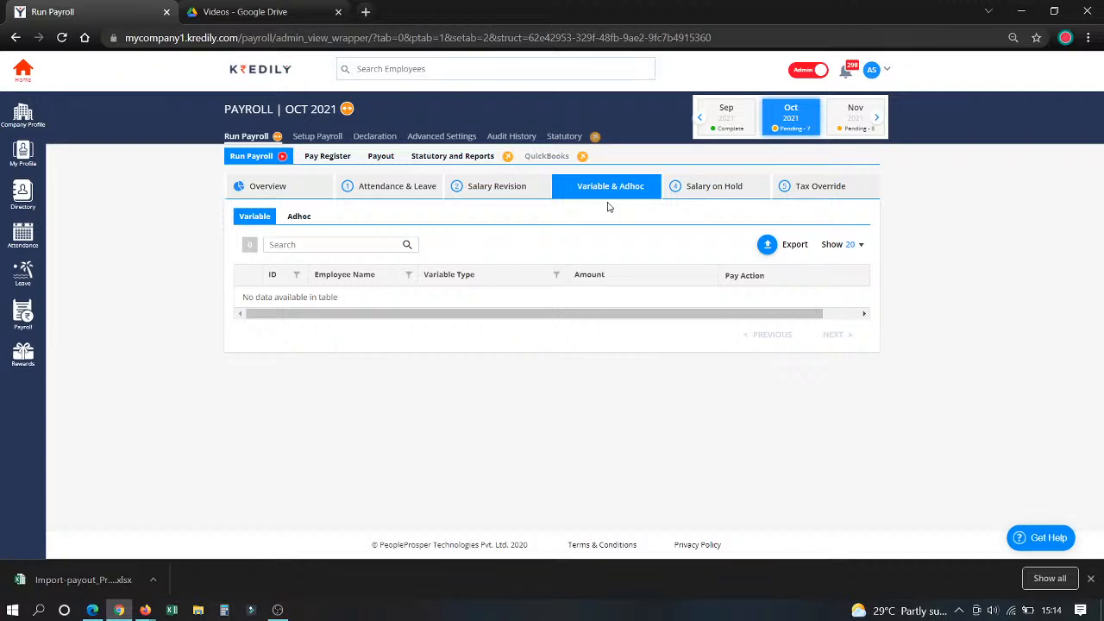
# Step: Fill in an adhoc Earning for the second listed employee with component Oct Earning and amount 1,000, and try to save it
pyautogui.click(302, 217)
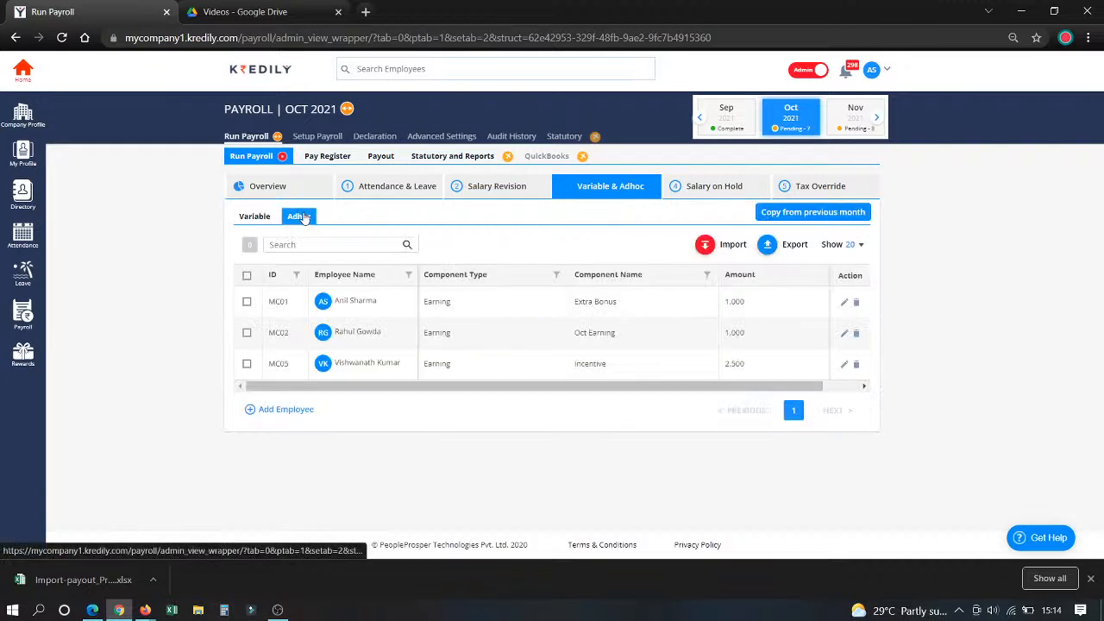
pyautogui.click(293, 411)
pyautogui.click(451, 310)
pyautogui.click(465, 263)
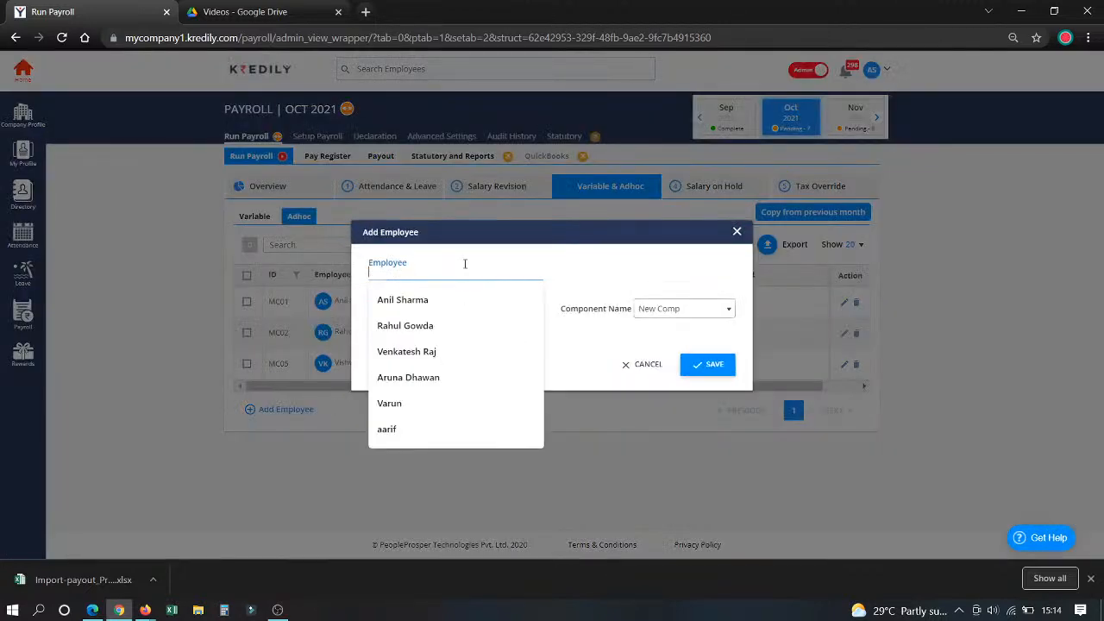
pyautogui.click(430, 325)
pyautogui.click(490, 312)
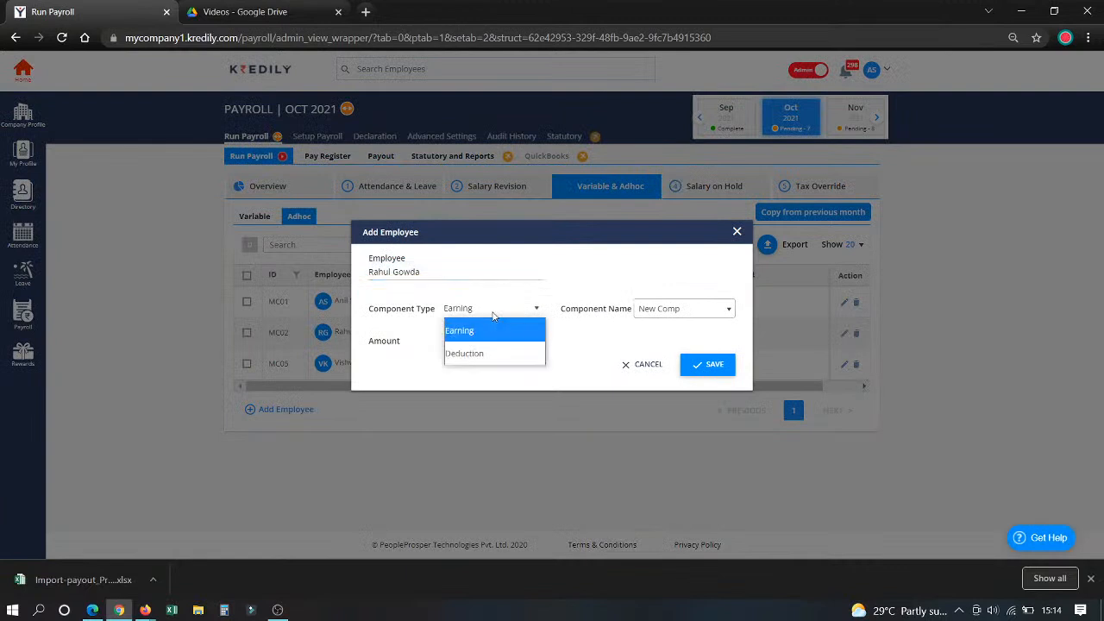
pyautogui.click(470, 330)
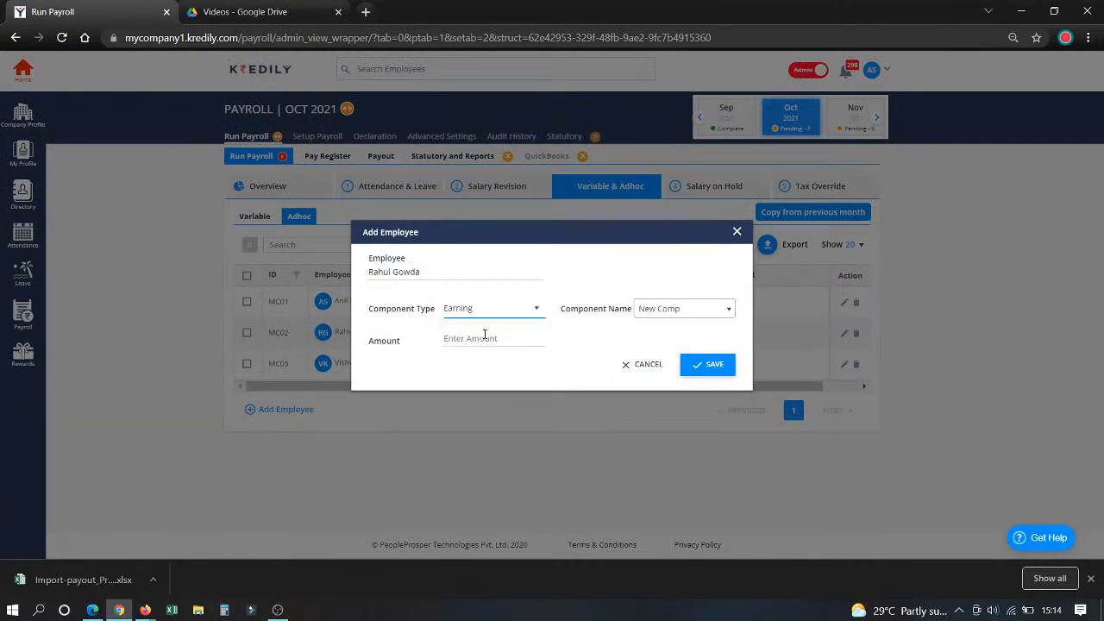
pyautogui.click(481, 337)
pyautogui.click(532, 309)
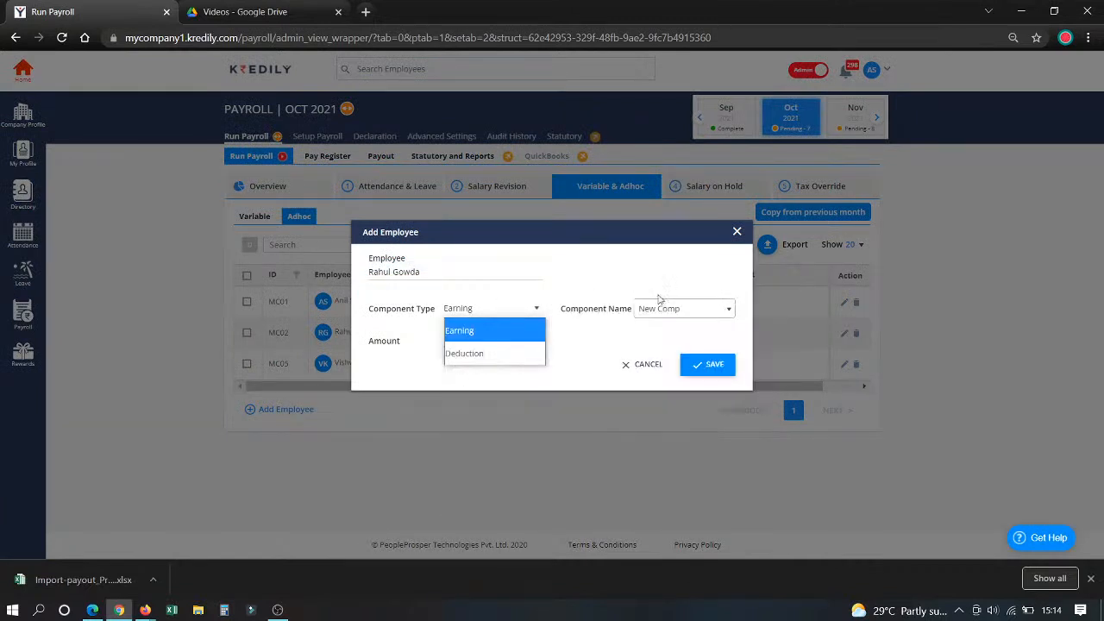
pyautogui.click(667, 312)
pyautogui.click(669, 356)
pyautogui.click(502, 338)
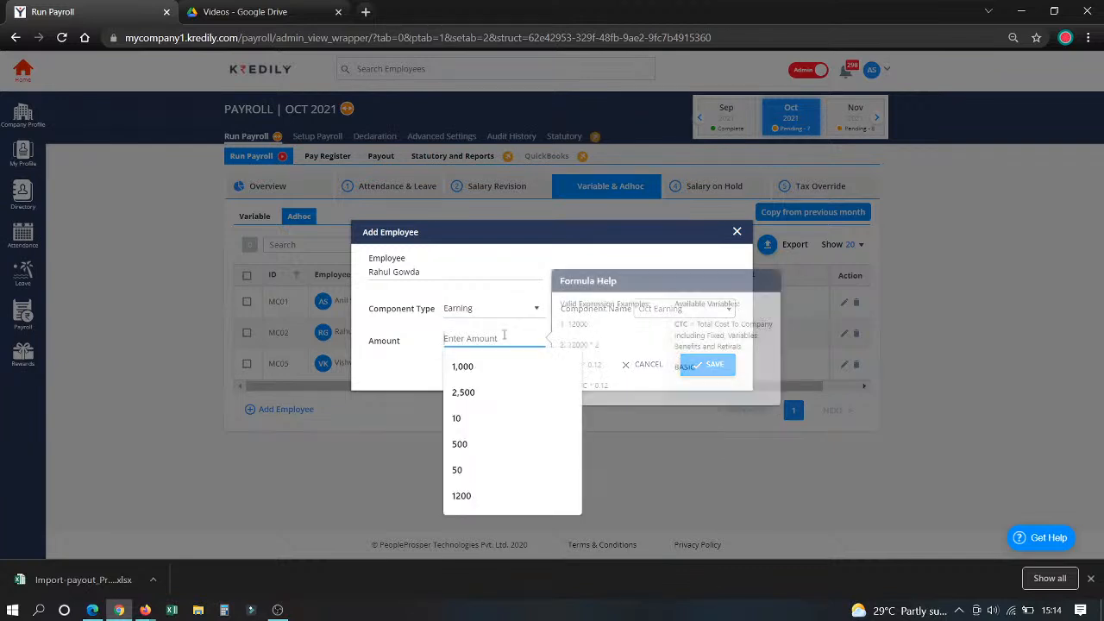
pyautogui.write('1,000')
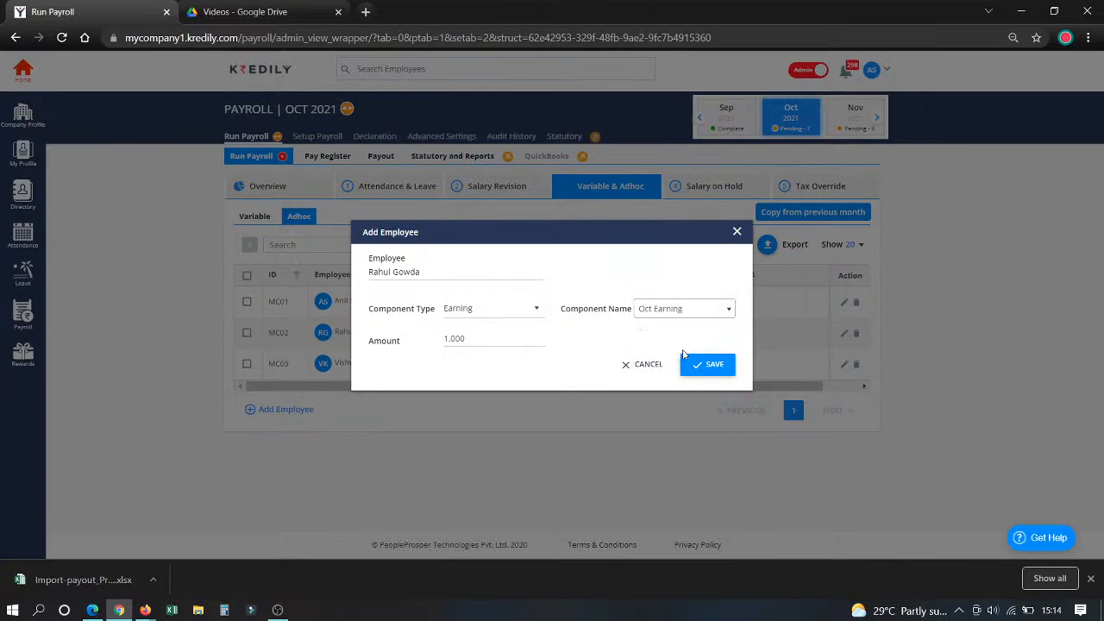
pyautogui.click(707, 364)
pyautogui.click(552, 366)
# Step: Reselect the same employee from the name suggestions in the adhoc entry and save it
pyautogui.click(398, 272)
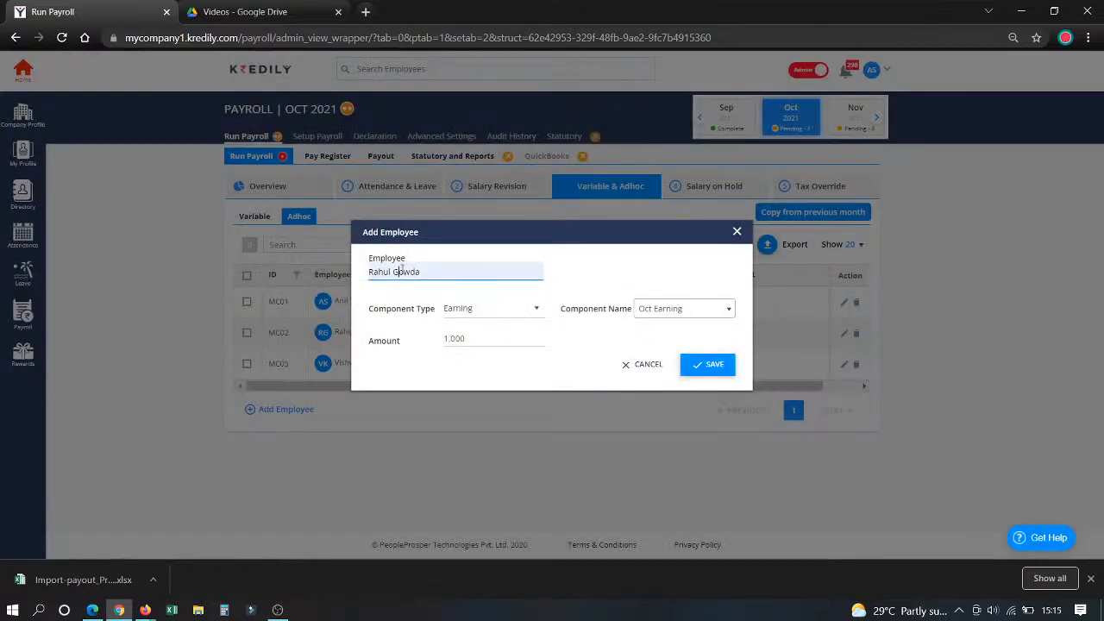
pyautogui.press('BackSpace')
pyautogui.press('BackSpace')
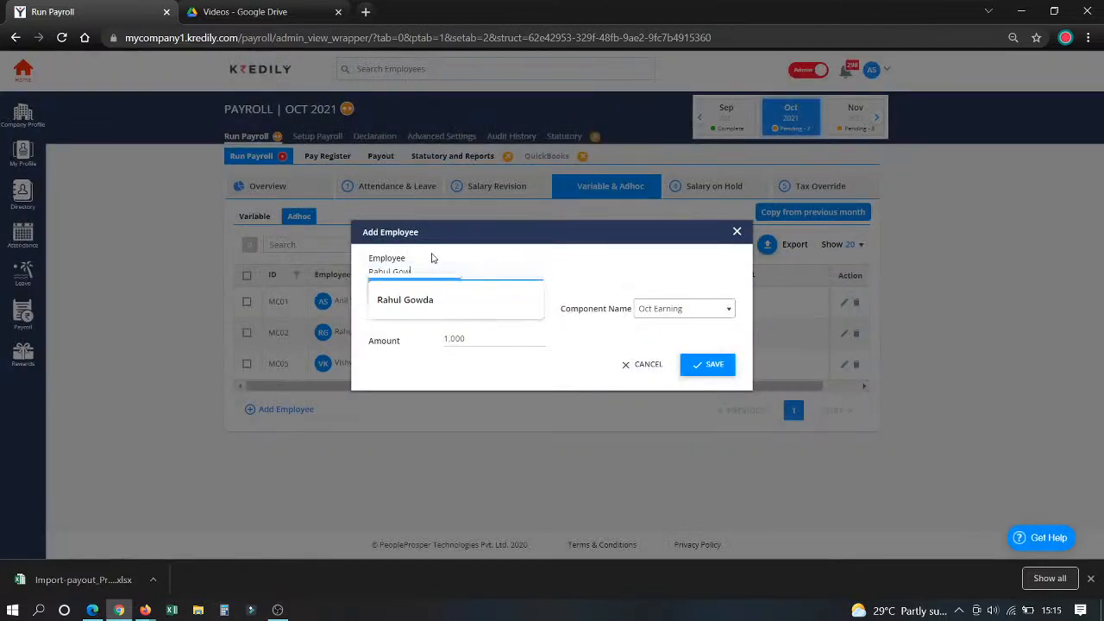
pyautogui.click(431, 285)
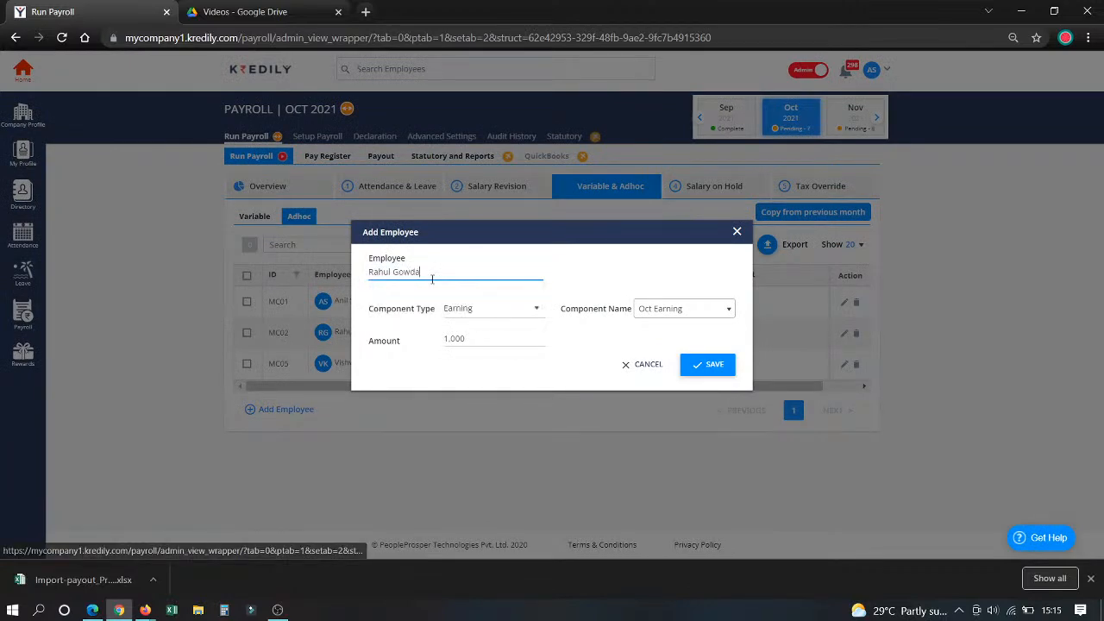
pyautogui.click(711, 364)
pyautogui.click(624, 328)
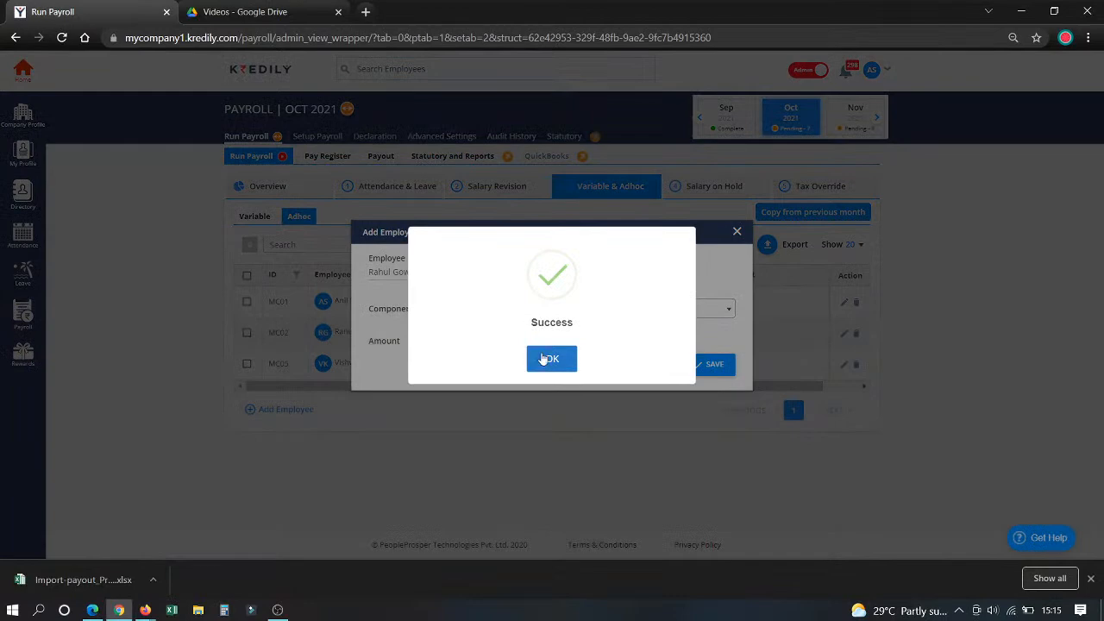
pyautogui.click(547, 359)
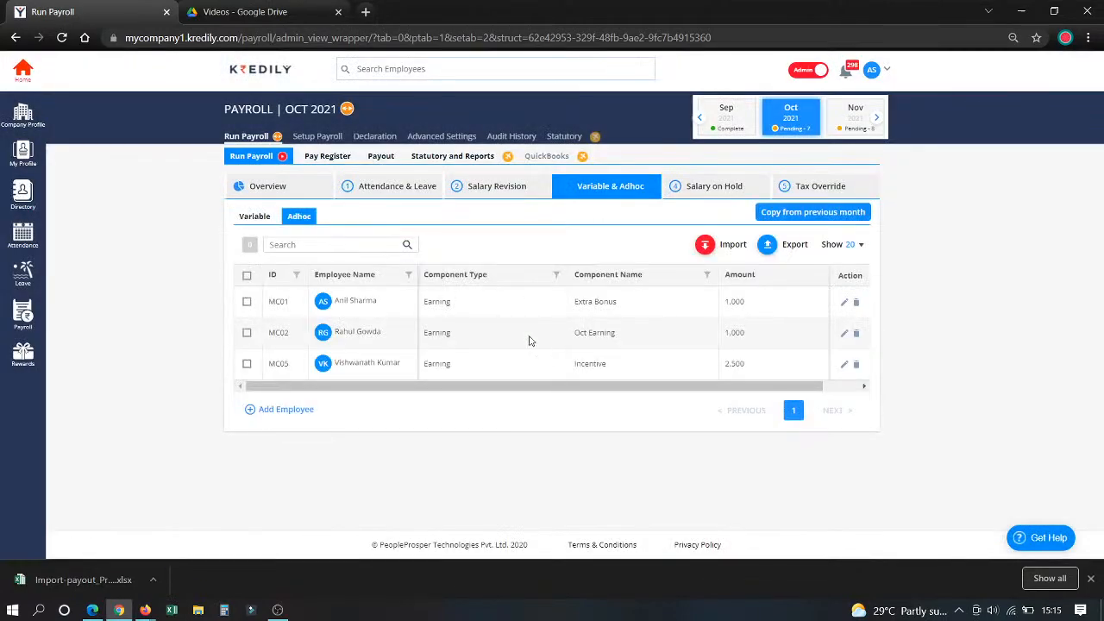
# Step: Start a salary-on-hold entry for an employee with pay action On Hold, and discard it
pyautogui.click(716, 188)
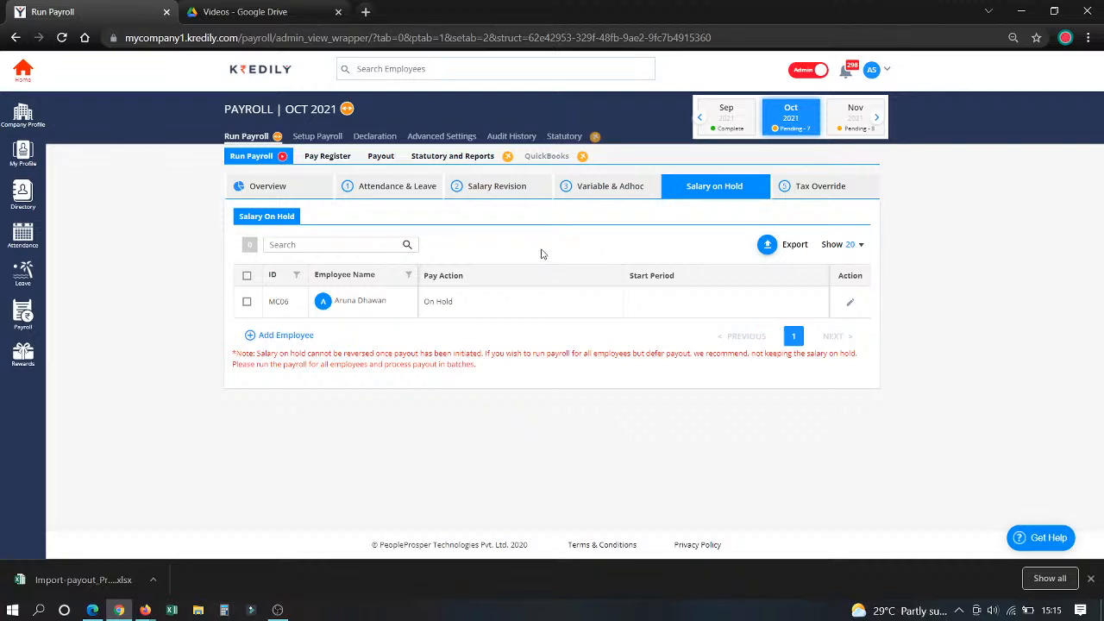
pyautogui.click(273, 335)
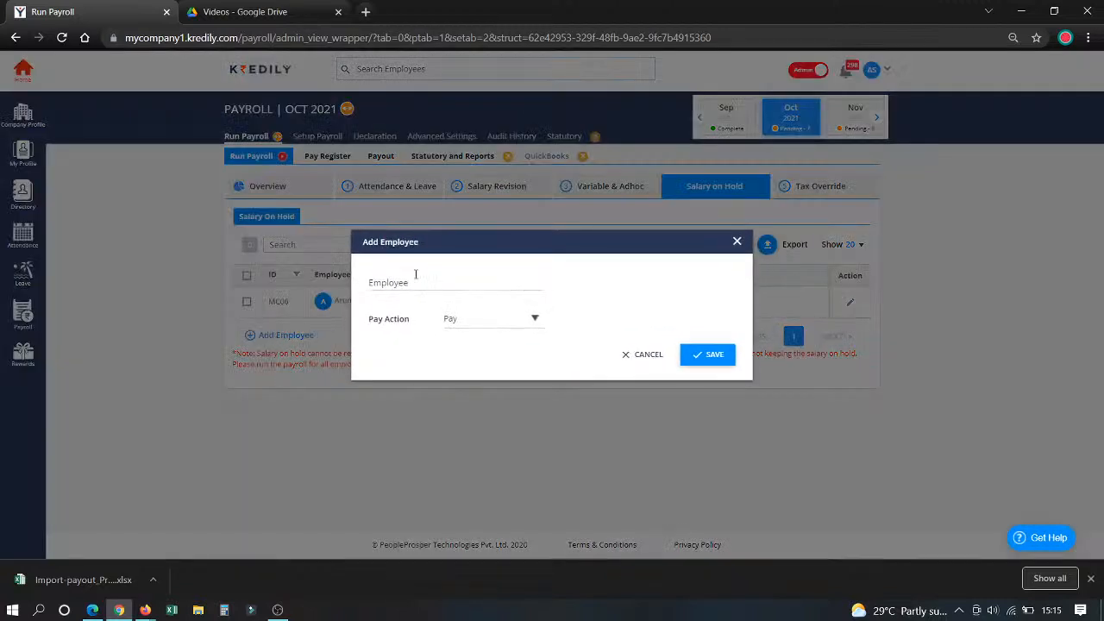
pyautogui.click(418, 276)
pyautogui.click(427, 318)
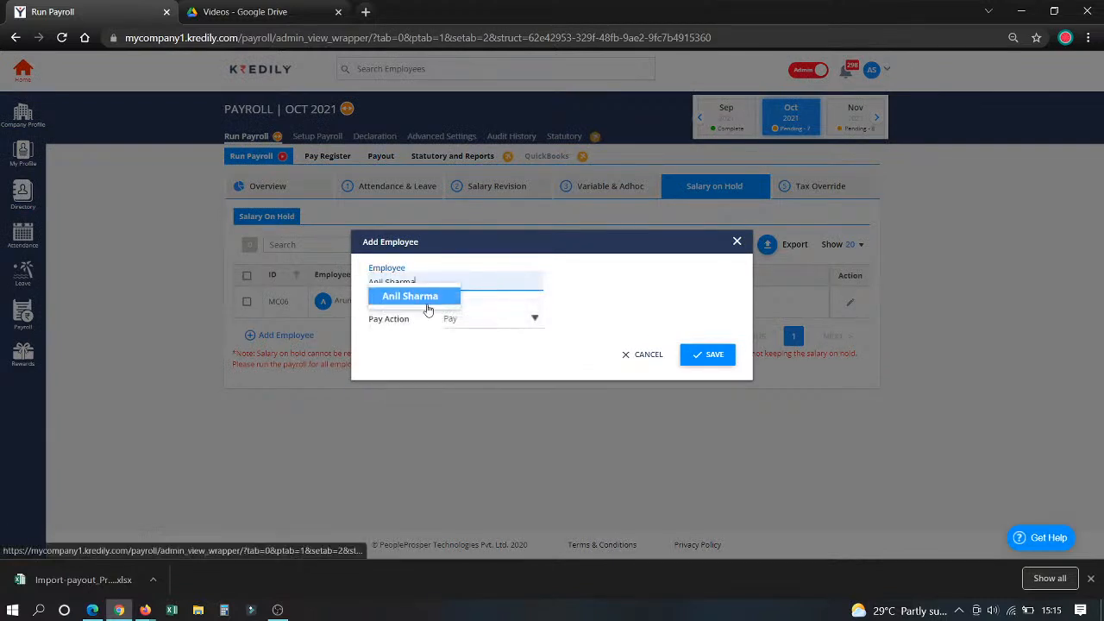
pyautogui.click(460, 321)
pyautogui.click(477, 365)
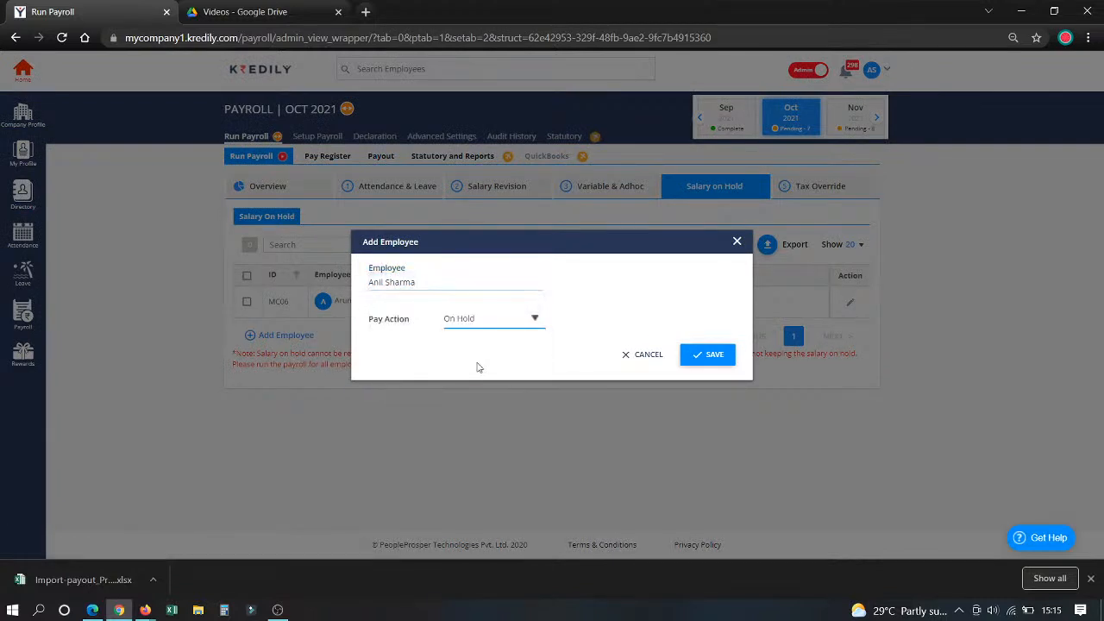
pyautogui.click(648, 354)
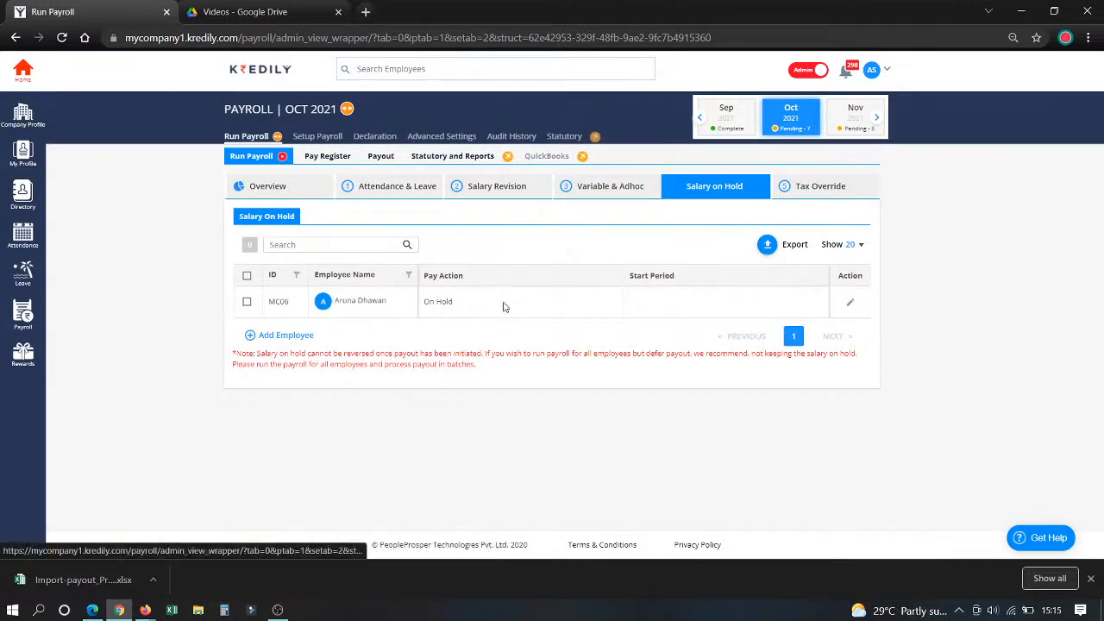
# Step: Review the income tax overrides and the pay register, checking selection of all employees and clearing it again
pyautogui.click(820, 184)
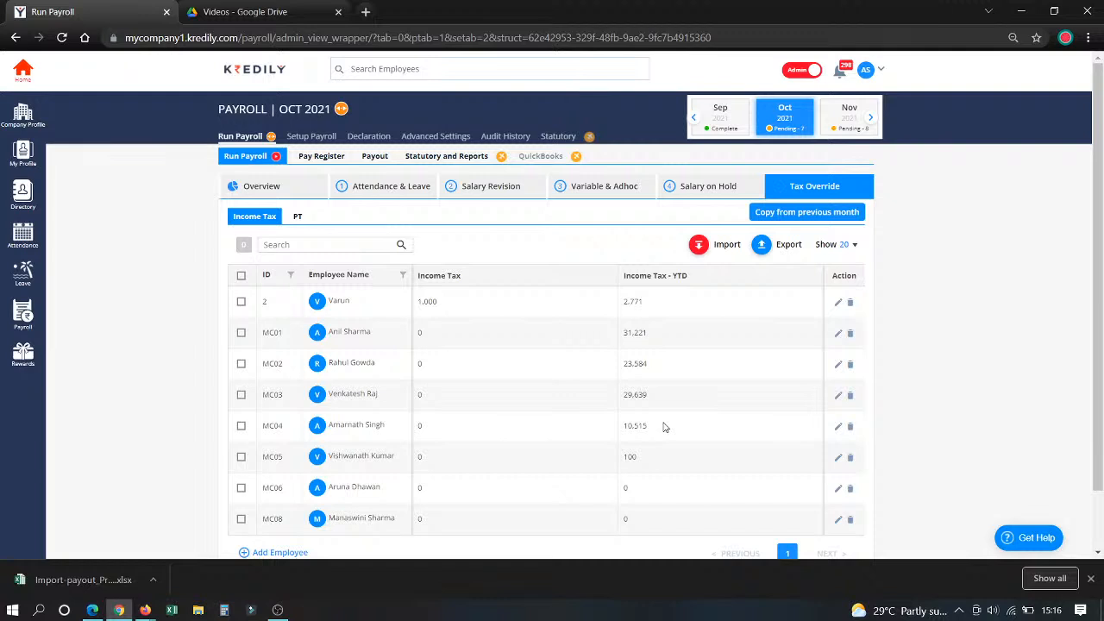
pyautogui.click(333, 161)
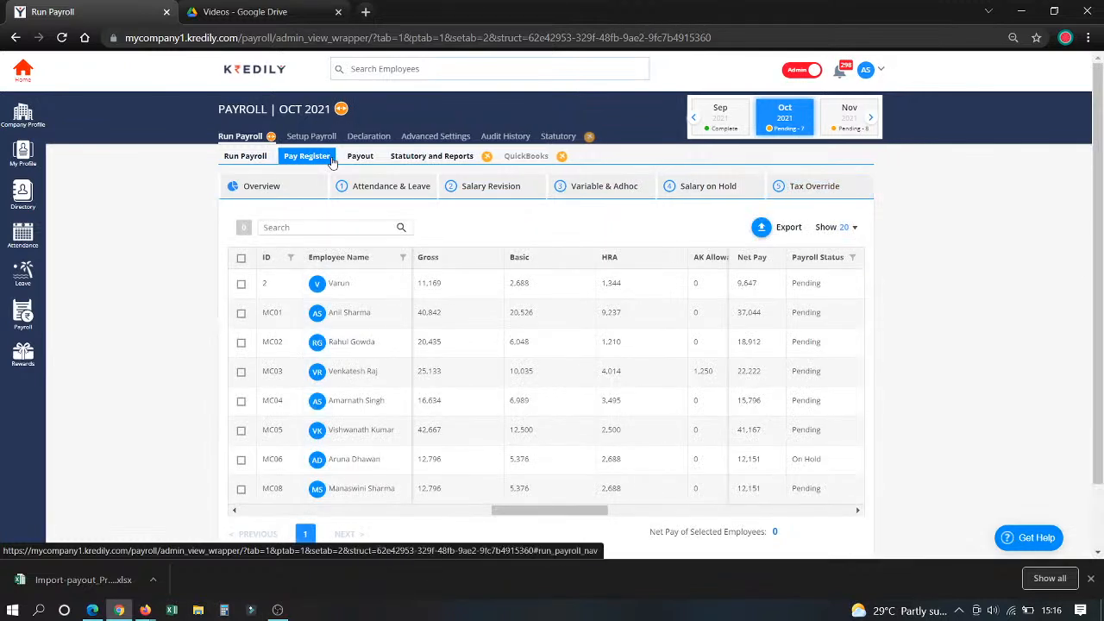
pyautogui.click(242, 257)
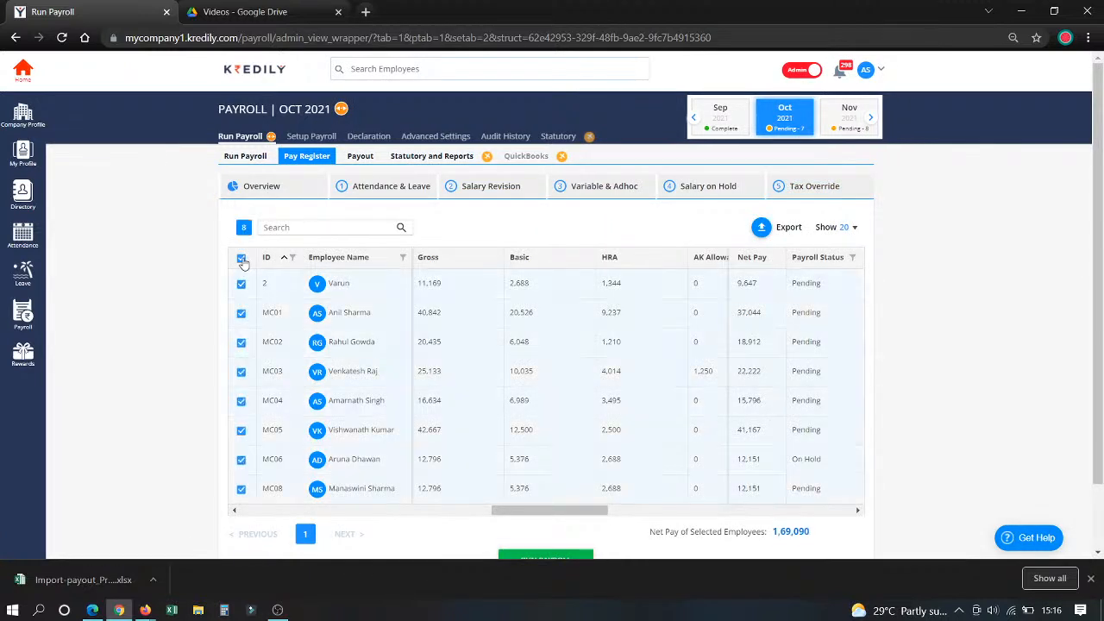
pyautogui.click(242, 257)
# Step: Run the October payroll for the first two employees in the pay register, confirming that the payroll data is verified
pyautogui.click(242, 284)
pyautogui.click(242, 313)
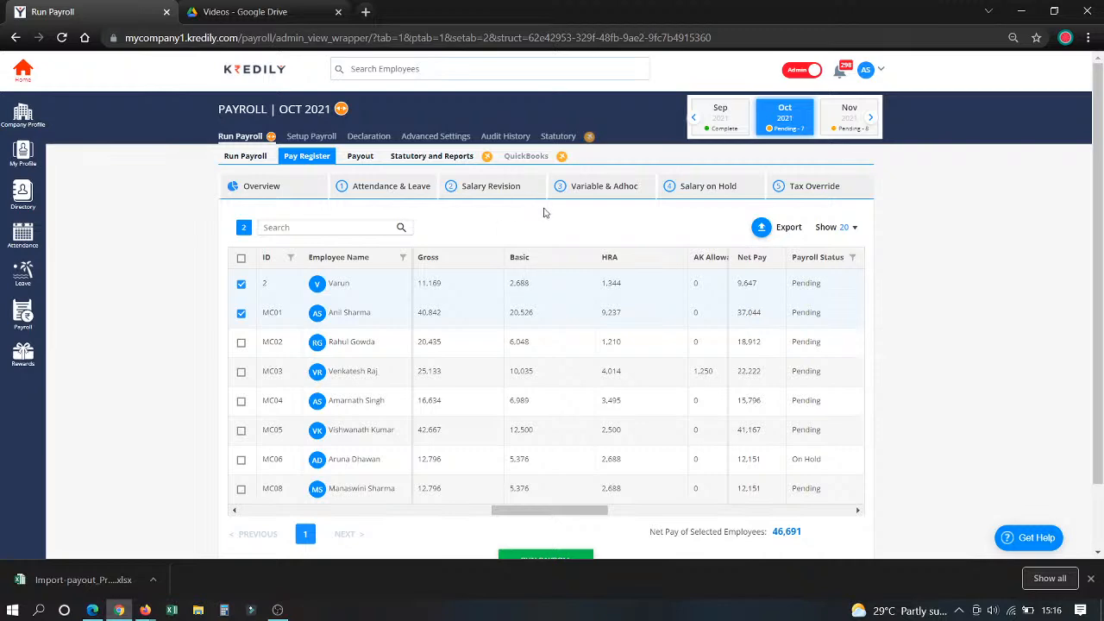
pyautogui.scroll(-2, 478, 266)
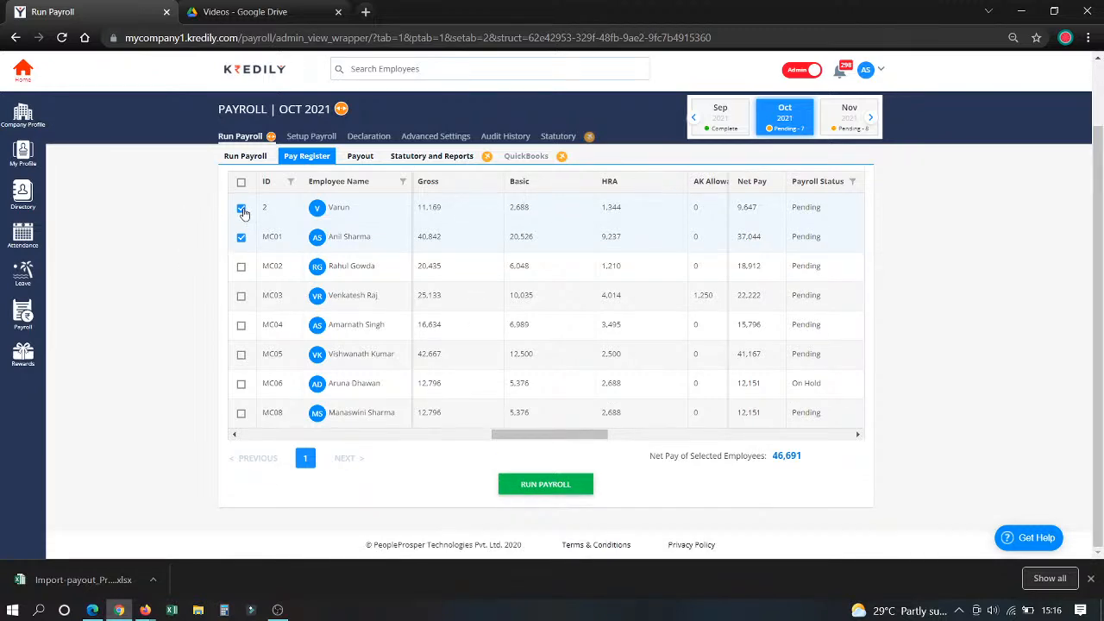
pyautogui.click(517, 488)
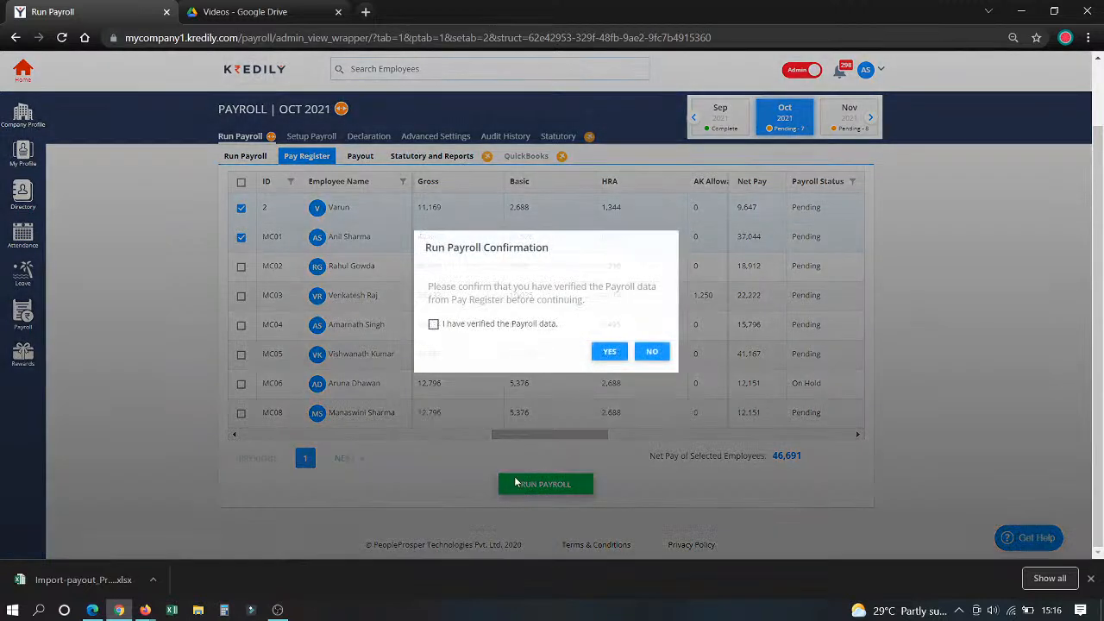
pyautogui.click(472, 327)
pyautogui.click(622, 353)
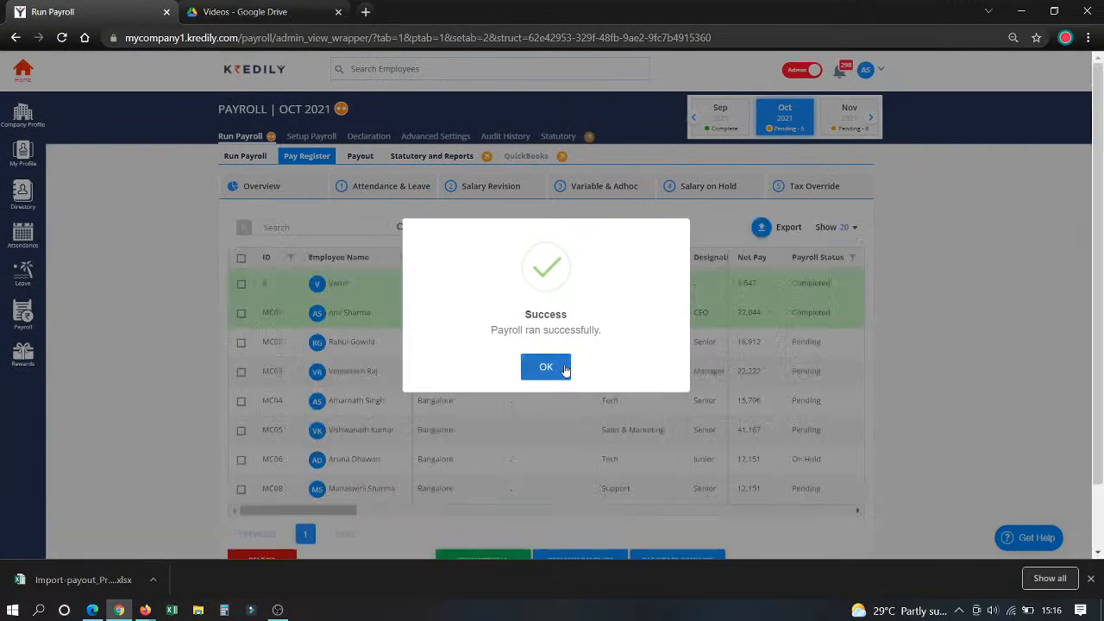
pyautogui.click(552, 367)
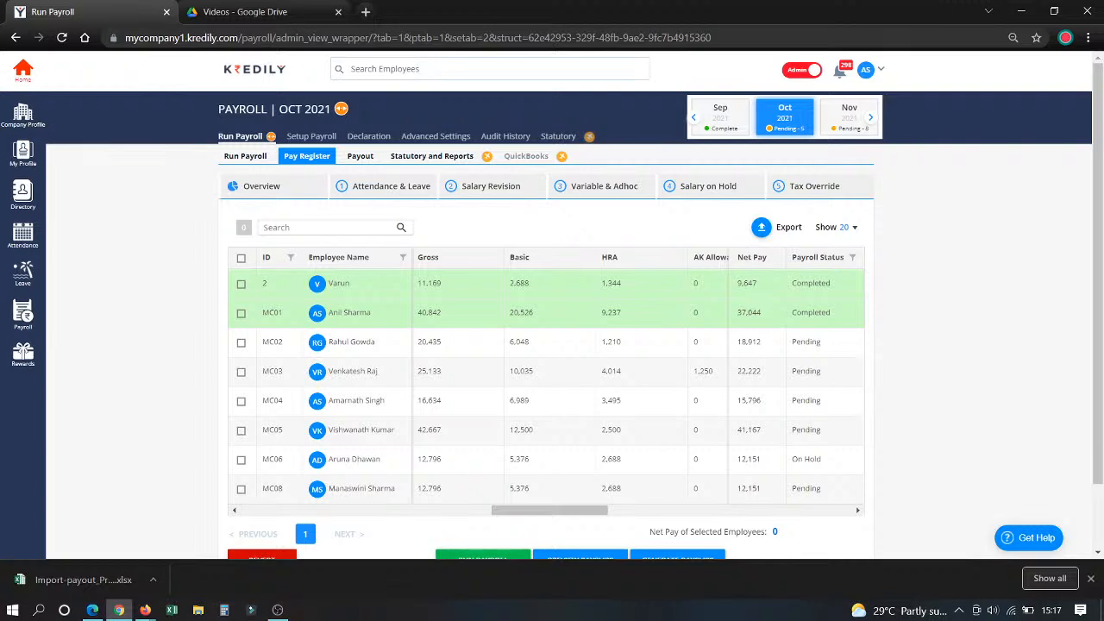
# Step: Generate the October payslips for the two employees with completed payroll, confirm the notification, and reload the October 2021 pay register
pyautogui.click(241, 284)
pyautogui.click(241, 313)
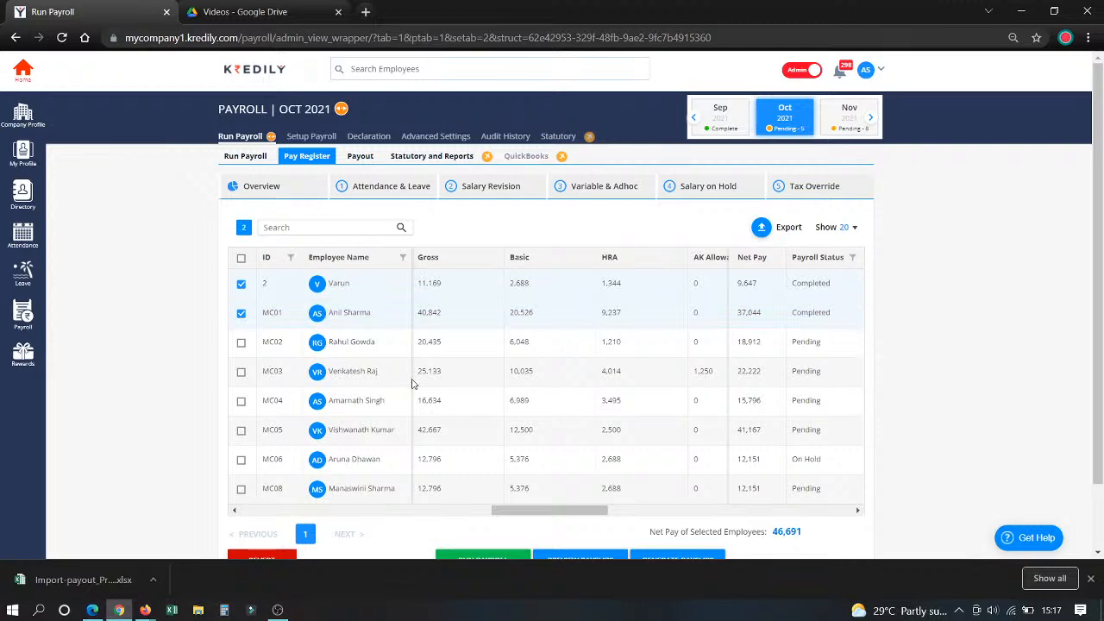
pyautogui.scroll(-1, 414, 384)
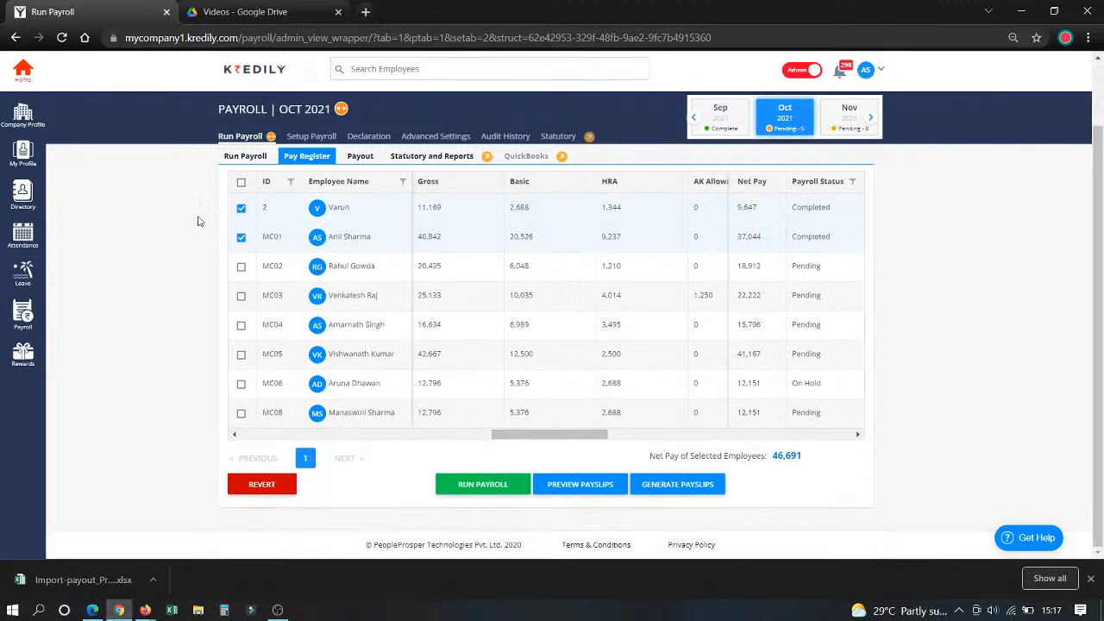
pyautogui.click(668, 483)
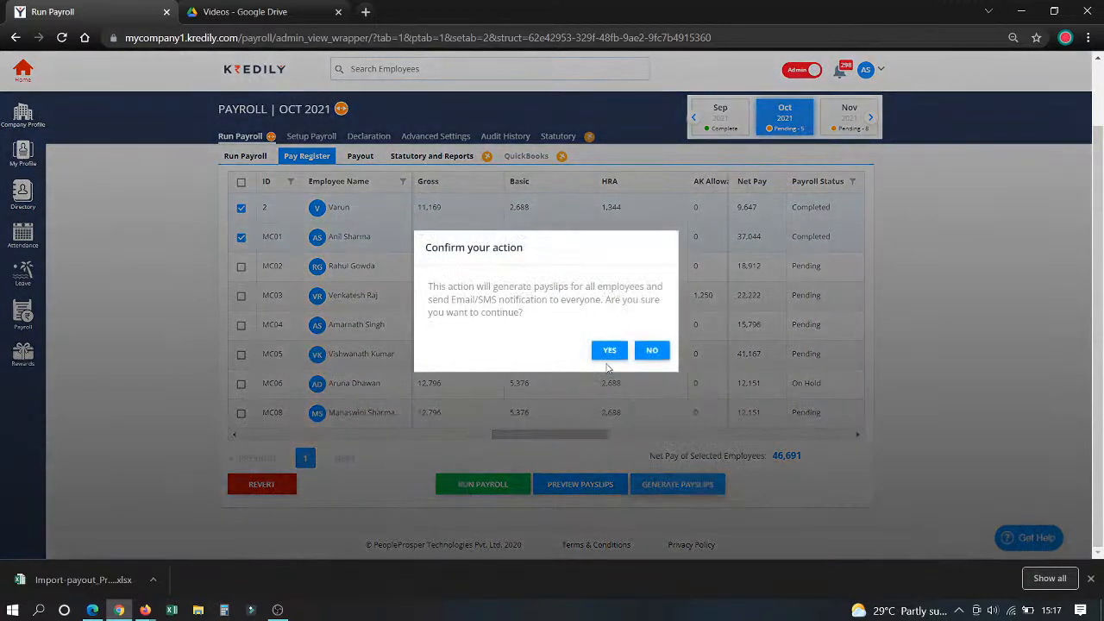
pyautogui.click(608, 352)
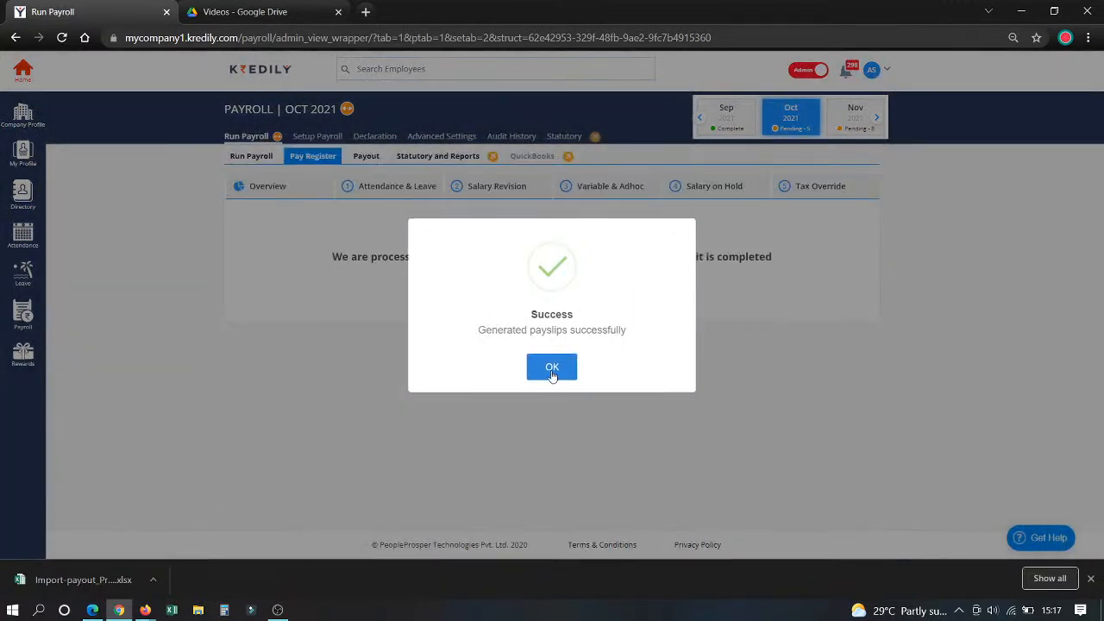
pyautogui.click(552, 373)
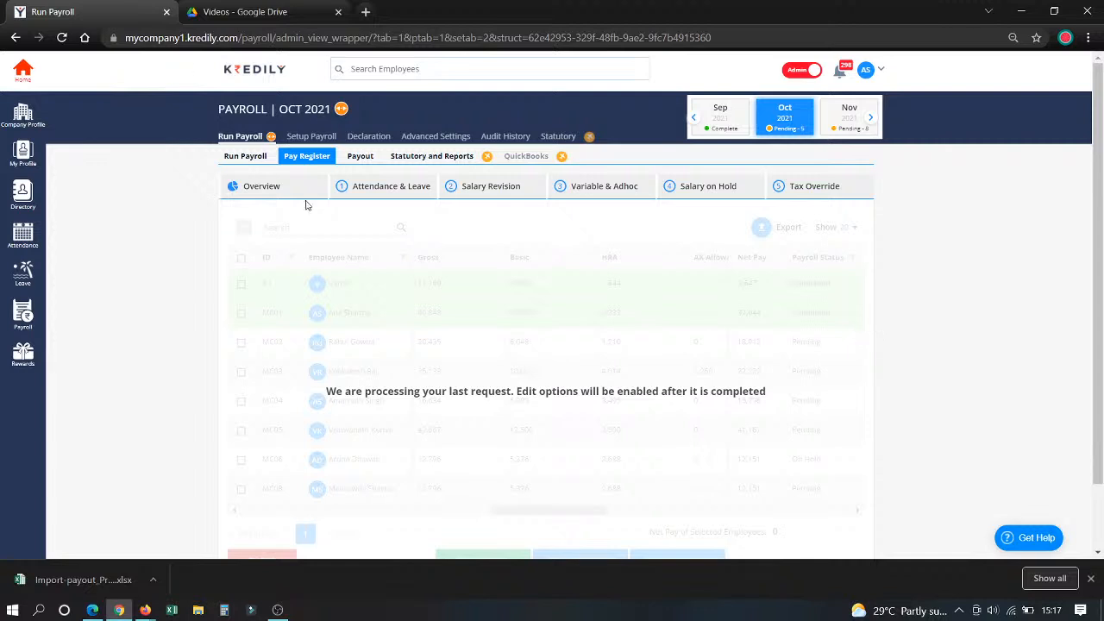
pyautogui.click(62, 39)
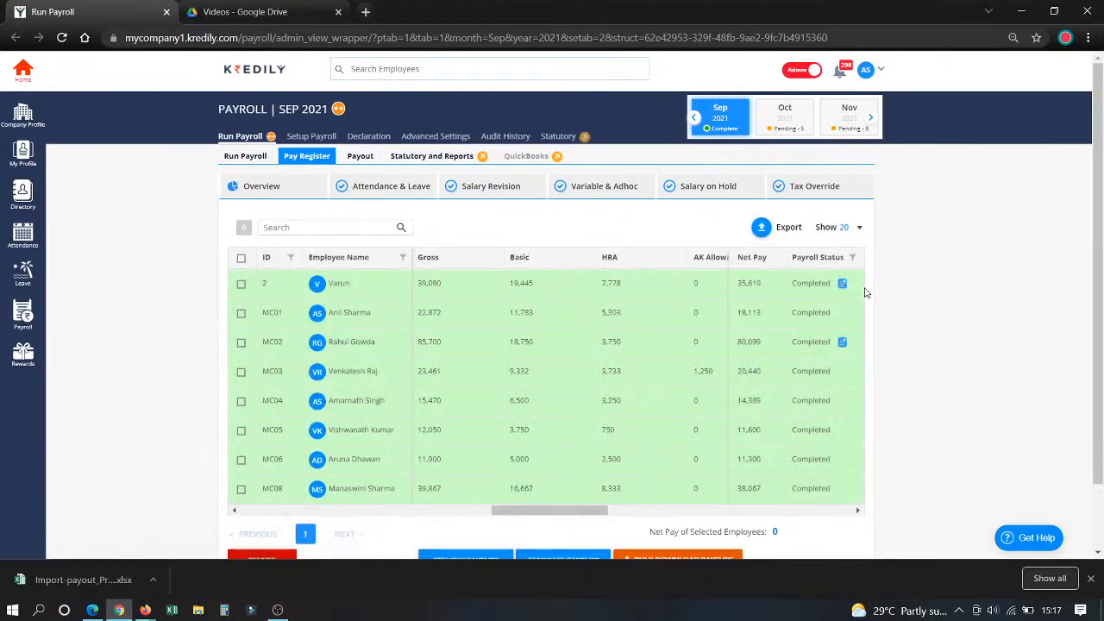
pyautogui.click(786, 112)
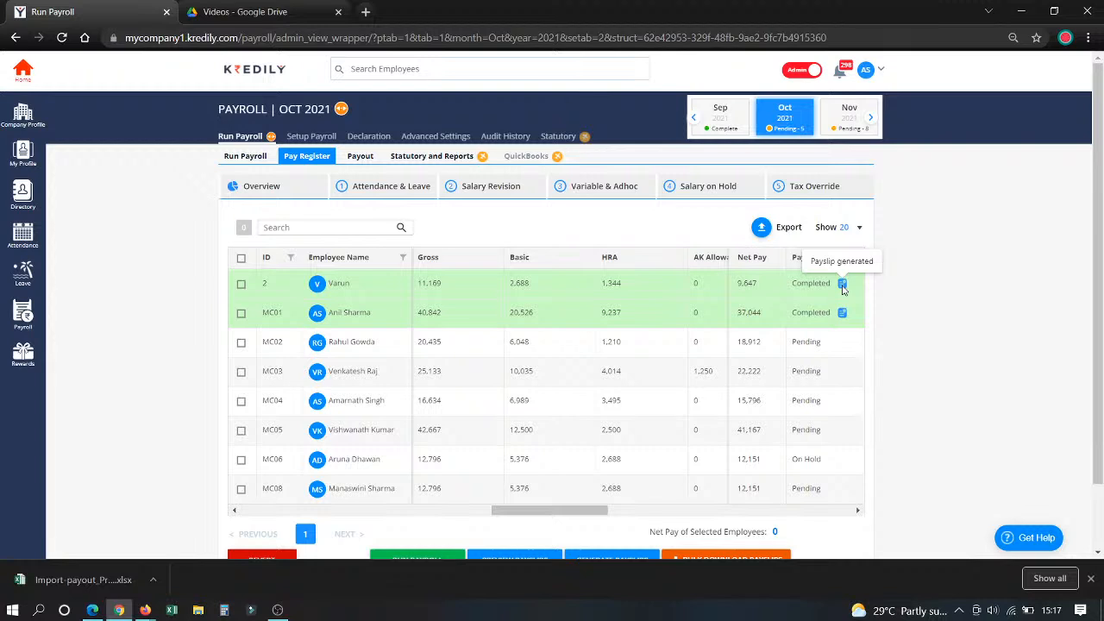
# Step: Open the October payout list and select the employee whose payment mode is Bank Transfer
pyautogui.click(362, 156)
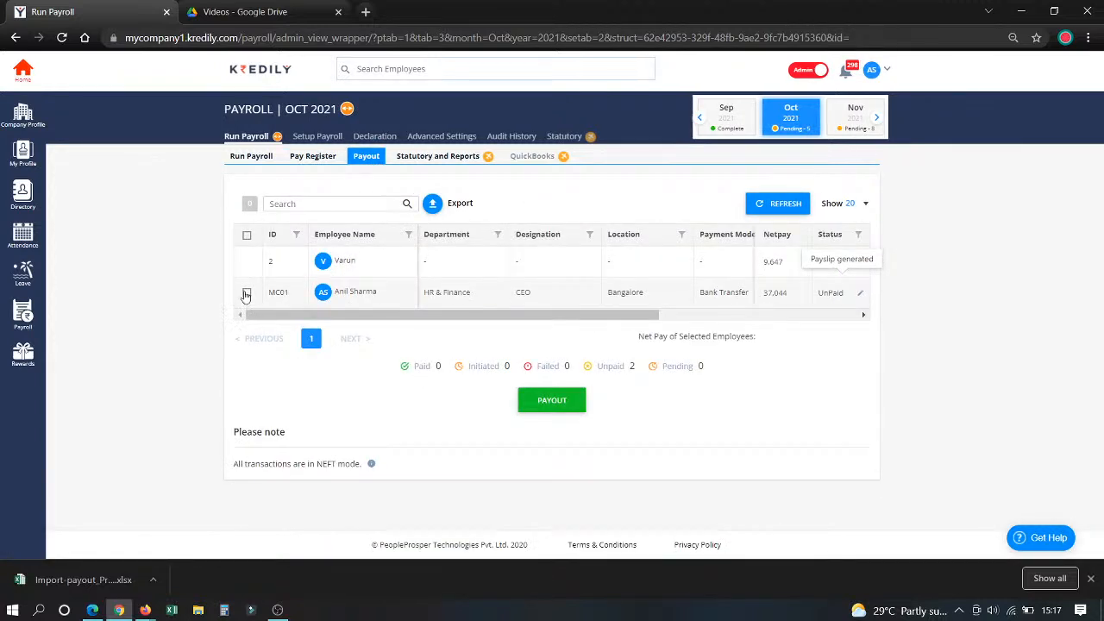
pyautogui.click(247, 292)
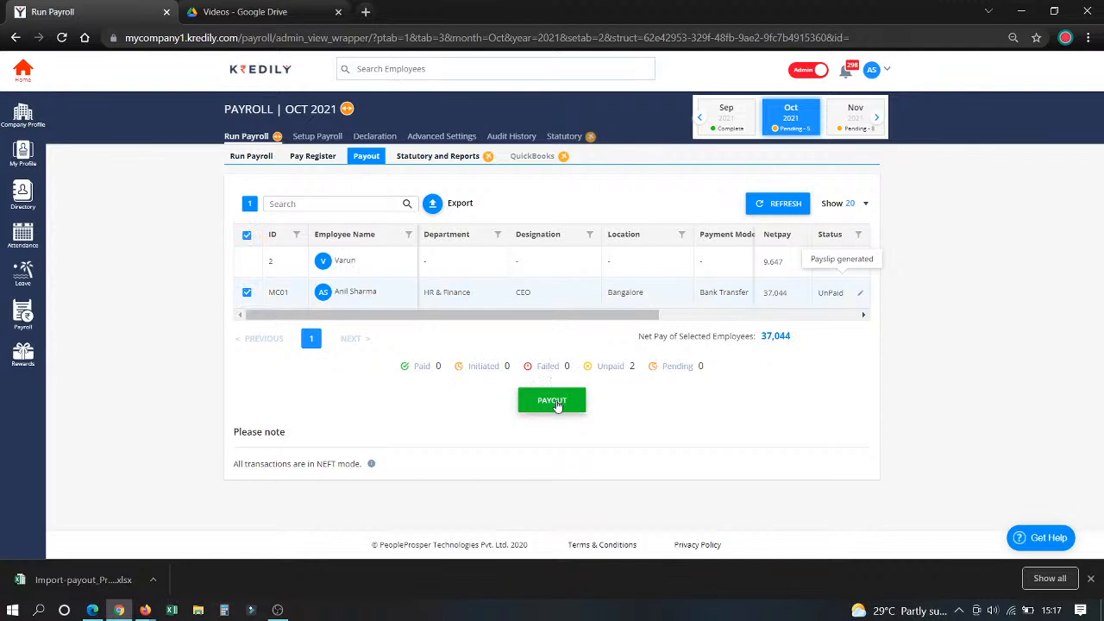